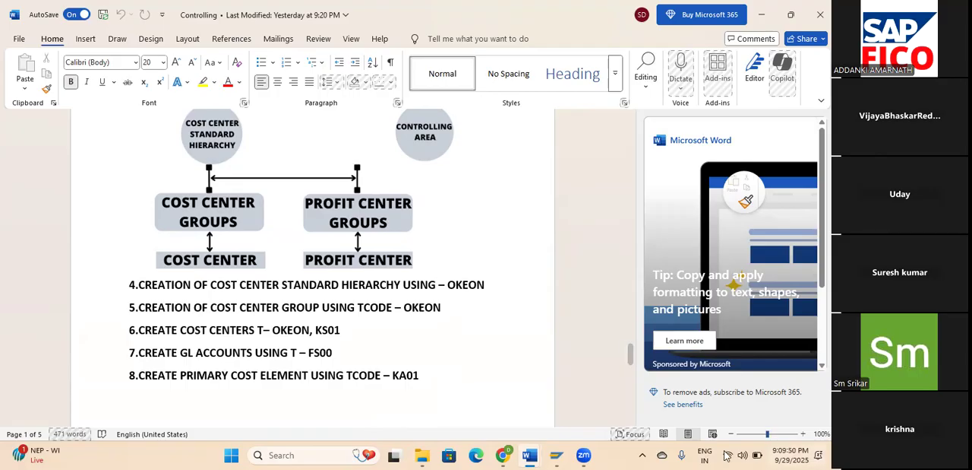
Switch to SAP Logon and log on to the TEST system with the user ID and account password.
{"action": "double_click", "coordinate": [469, 289]}
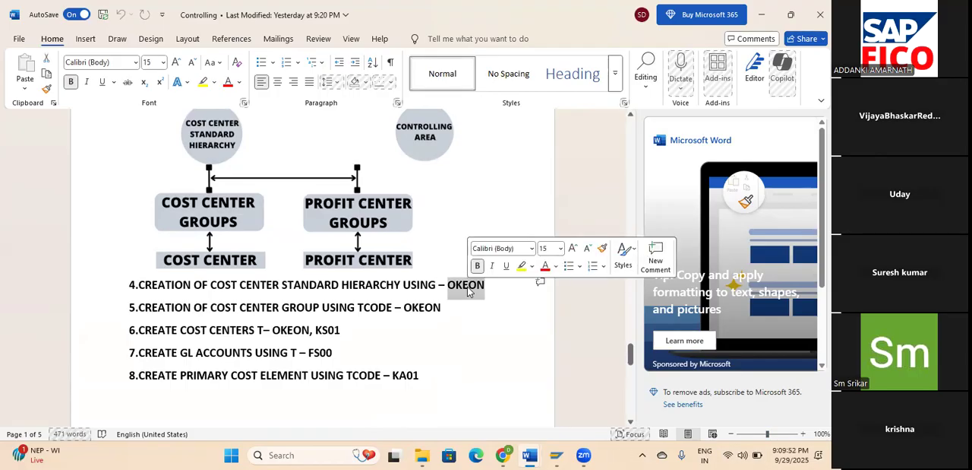
{"action": "left_click", "coordinate": [557, 454]}
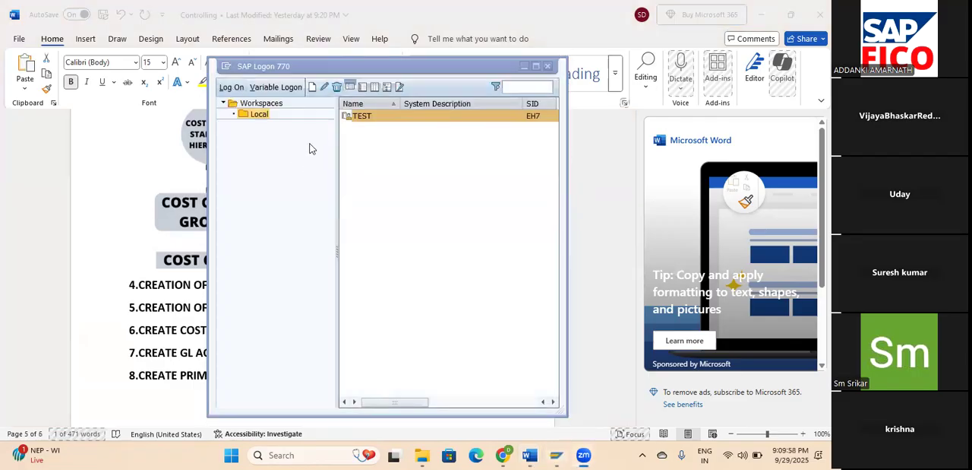
{"action": "left_click", "coordinate": [234, 90]}
{"action": "left_click", "coordinate": [118, 130]}
{"action": "type", "text": "4"}
{"action": "key", "text": "Down"}
{"action": "key", "text": "Return"}
{"action": "key", "text": "Tab"}
{"action": "type", "text": "******"}
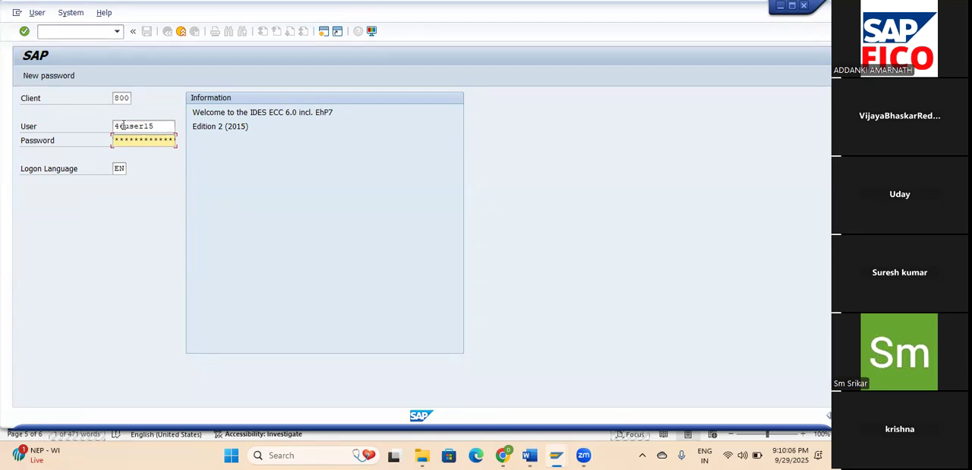
{"action": "key", "text": "Return"}
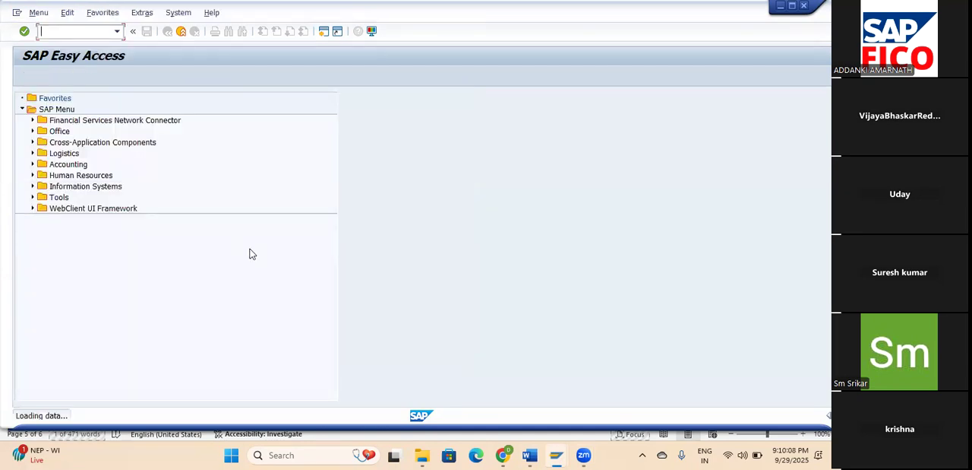
Run transaction OKKS and set the controlling area to AM00.
{"action": "type", "text": "/N"}
{"action": "type", "text": "OKKS"}
{"action": "key", "text": "Return"}
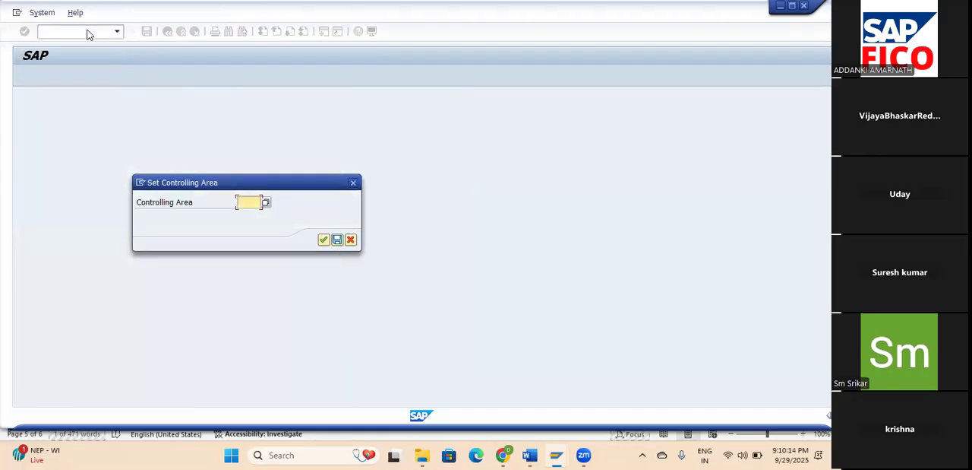
{"action": "type", "text": "AM"}
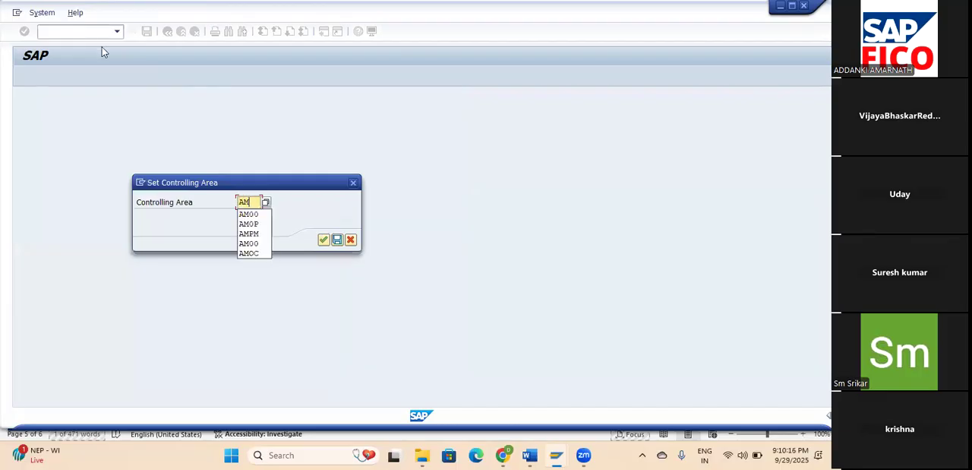
{"action": "left_click", "coordinate": [248, 214]}
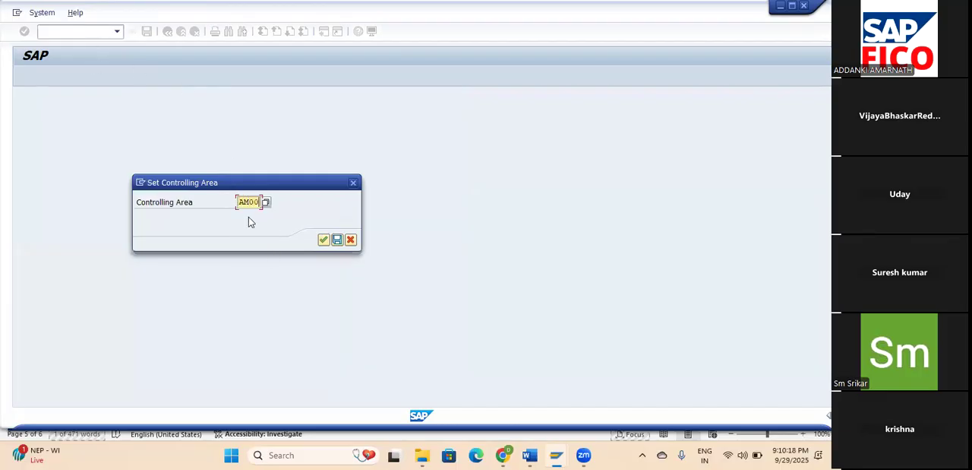
{"action": "left_click", "coordinate": [323, 239]}
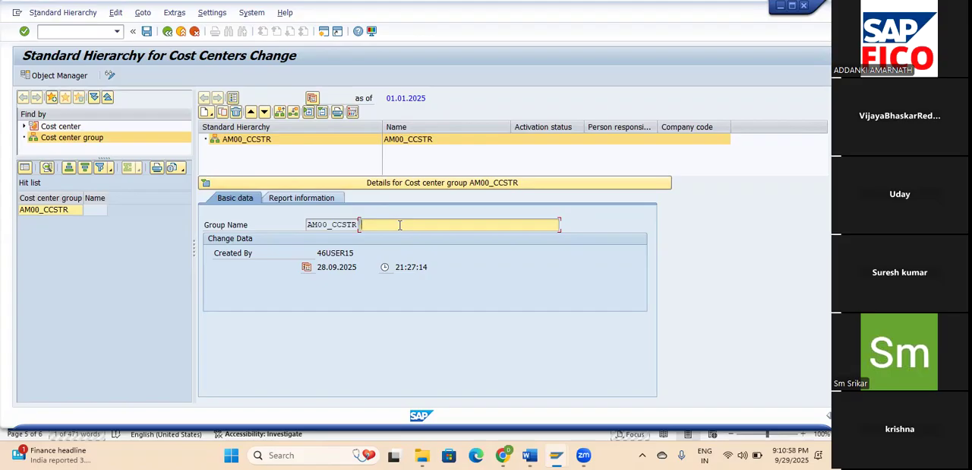
Create a lower-level cost center group NA1000 named NA PRODUCTION under AM00_CCSTR.
{"action": "left_click", "coordinate": [207, 113]}
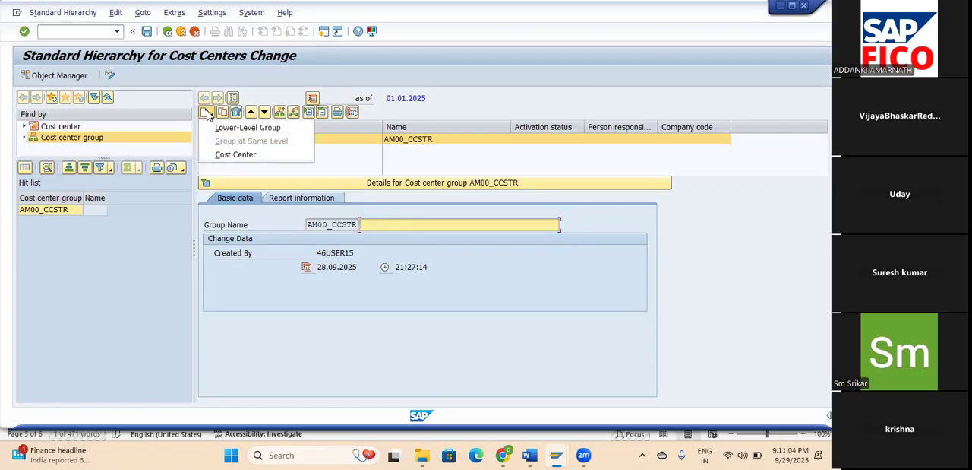
{"action": "left_click", "coordinate": [241, 129]}
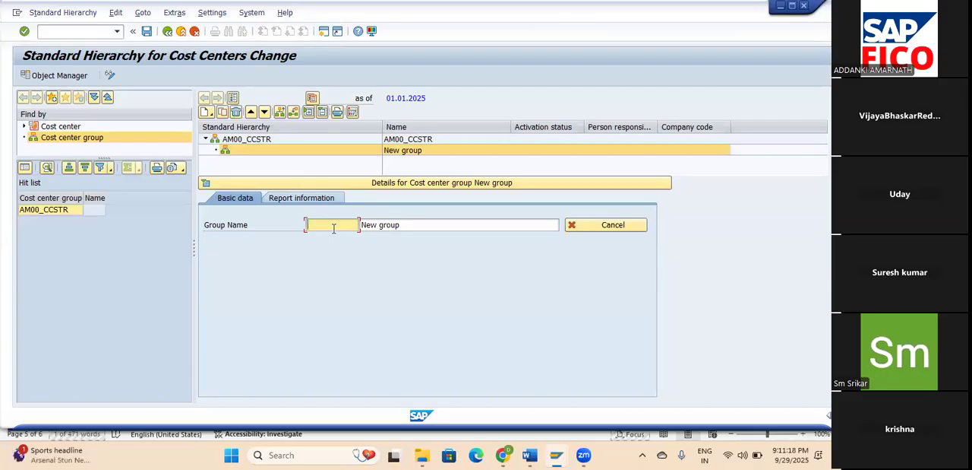
{"action": "type", "text": "NA1000"}
{"action": "left_click", "coordinate": [427, 225]}
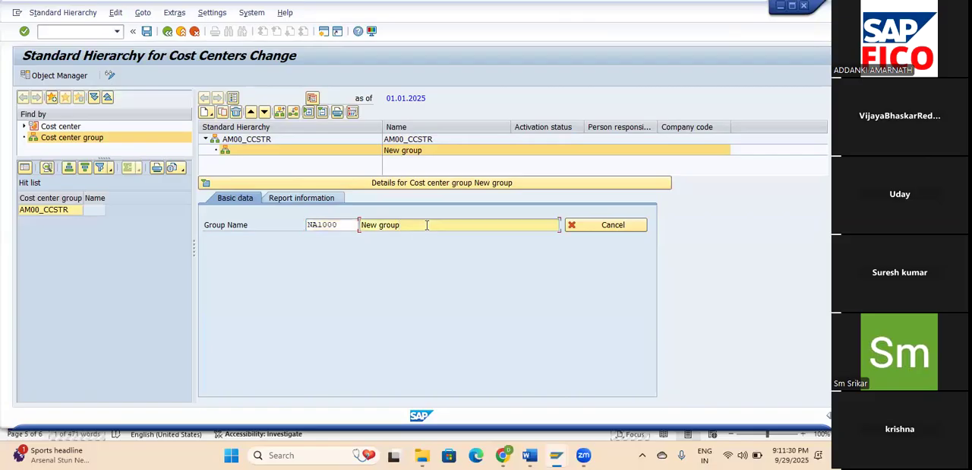
{"action": "left_click_drag", "start_coordinate": [428, 225], "coordinate": [343, 218]}
{"action": "key", "text": "BackSpace"}
{"action": "type", "text": "NA PRODUCTION"}
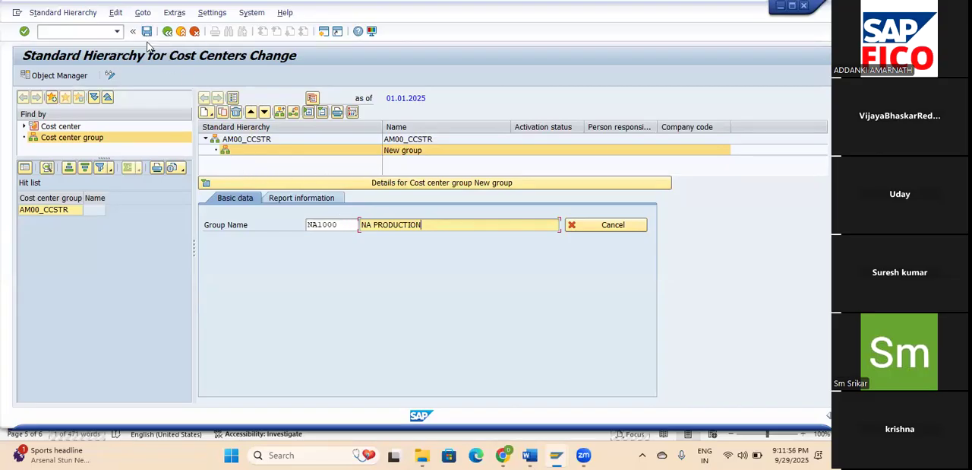
Add a lower-level cost center group under NA1000 with the group ID NA2000.
{"action": "left_click", "coordinate": [203, 114]}
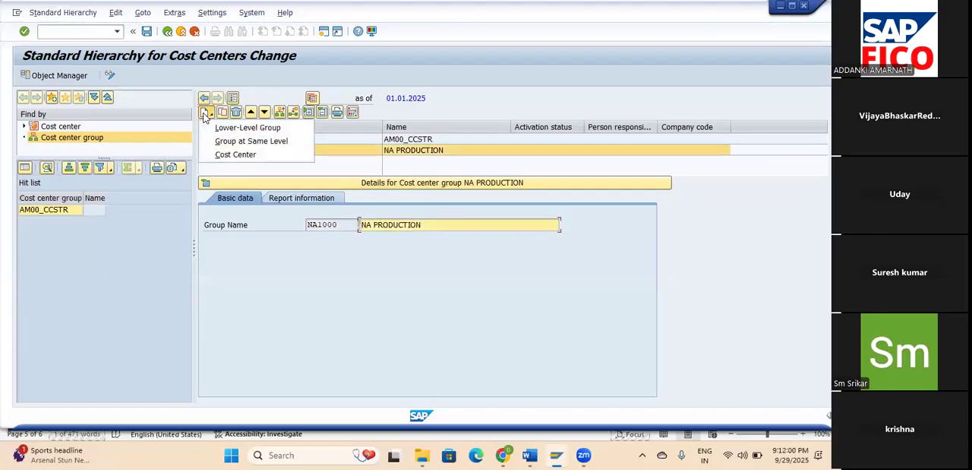
{"action": "left_click", "coordinate": [237, 128]}
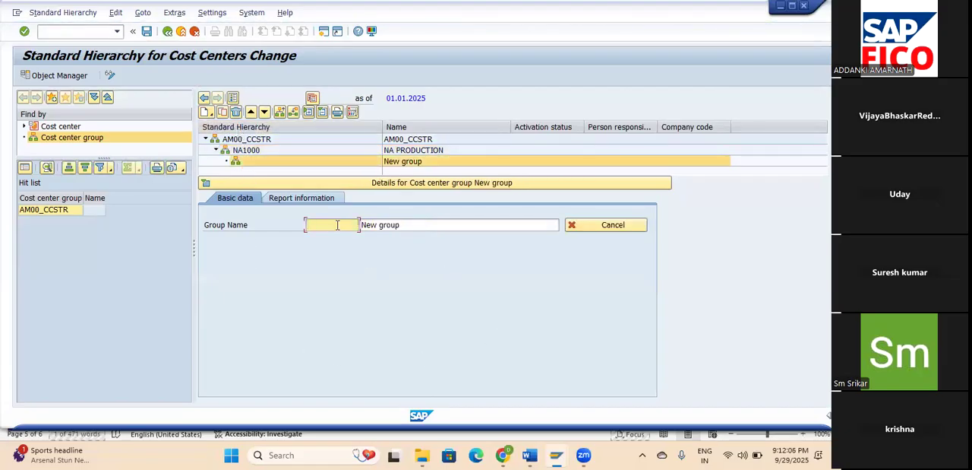
{"action": "type", "text": "NA2000"}
{"action": "key", "text": "Tab"}
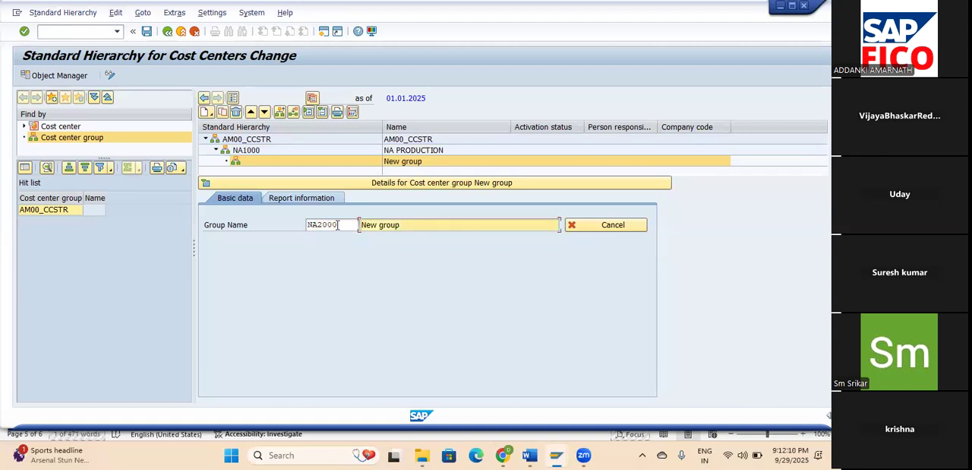
Replace the default description of group NA2000 with NA ADMINISTRATION and confirm the entry.
{"action": "key", "text": "shift+End"}
{"action": "key", "text": "BackSpace"}
{"action": "type", "text": "NA ADMINITRATION"}
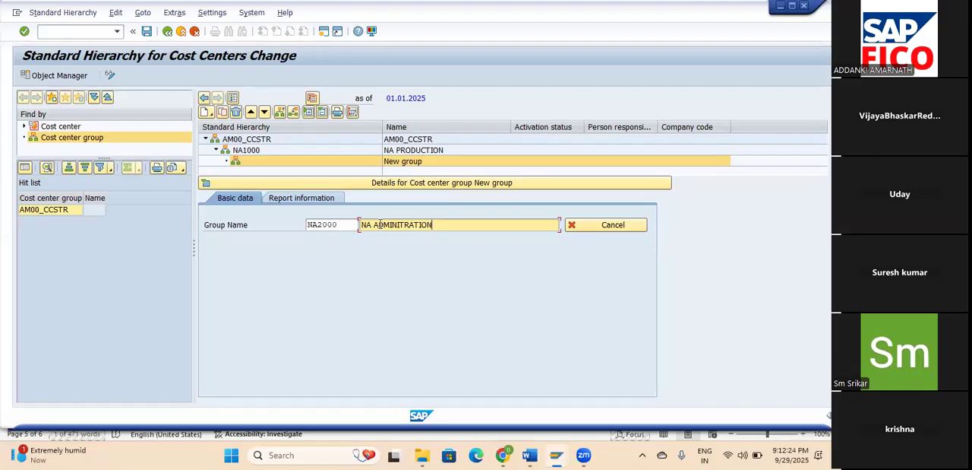
{"action": "key", "text": "BackSpace"}
{"action": "key", "text": "BackSpace"}
{"action": "key", "text": "BackSpace"}
{"action": "key", "text": "BackSpace"}
{"action": "key", "text": "BackSpace"}
{"action": "key", "text": "BackSpace"}
{"action": "key", "text": "BackSpace"}
{"action": "type", "text": "ST"}
{"action": "key", "text": "BackSpace"}
{"action": "key", "text": "BackSpace"}
{"action": "type", "text": "STRATION"}
{"action": "key", "text": "Return"}
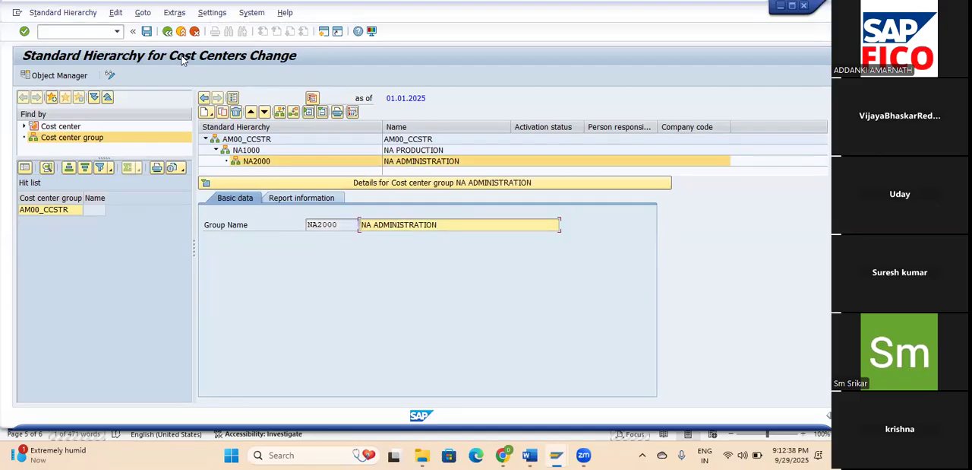
Create a lower-level cost center group NA3000 named NA SERVICES under NA2000 and save the standard hierarchy.
{"action": "left_click", "coordinate": [210, 112]}
{"action": "left_click", "coordinate": [210, 113]}
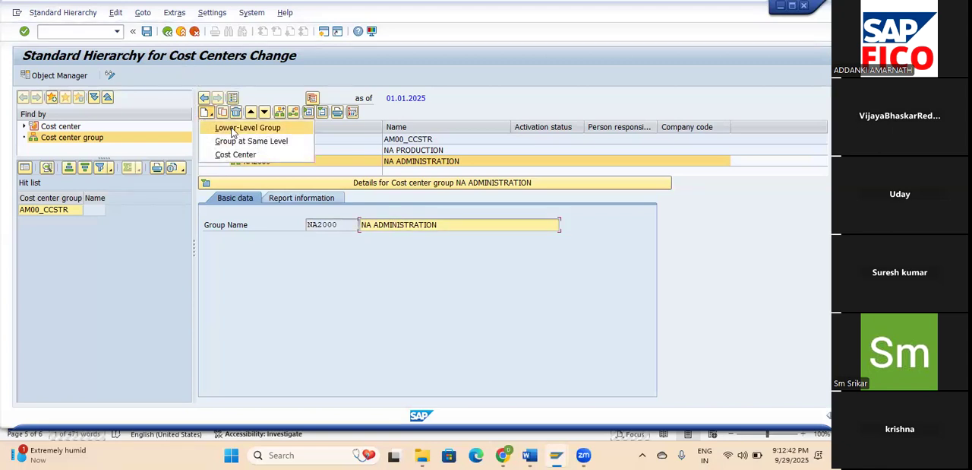
{"action": "left_click", "coordinate": [237, 129]}
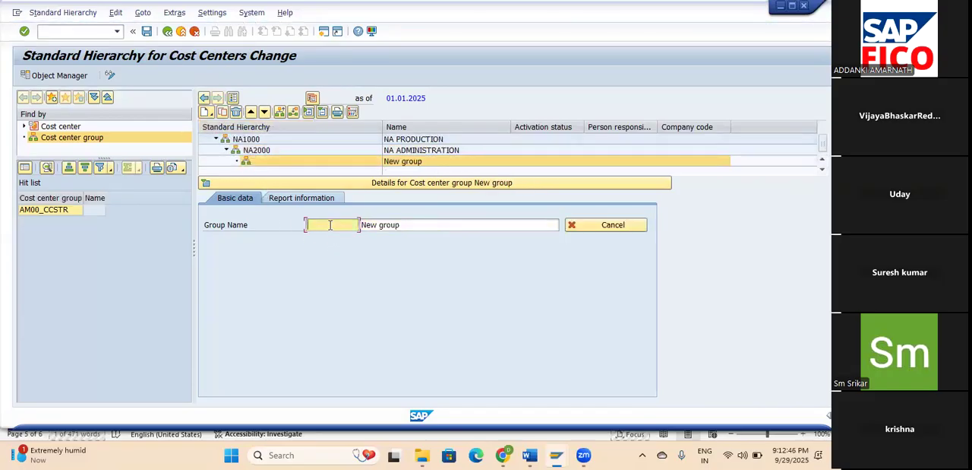
{"action": "type", "text": "NA"}
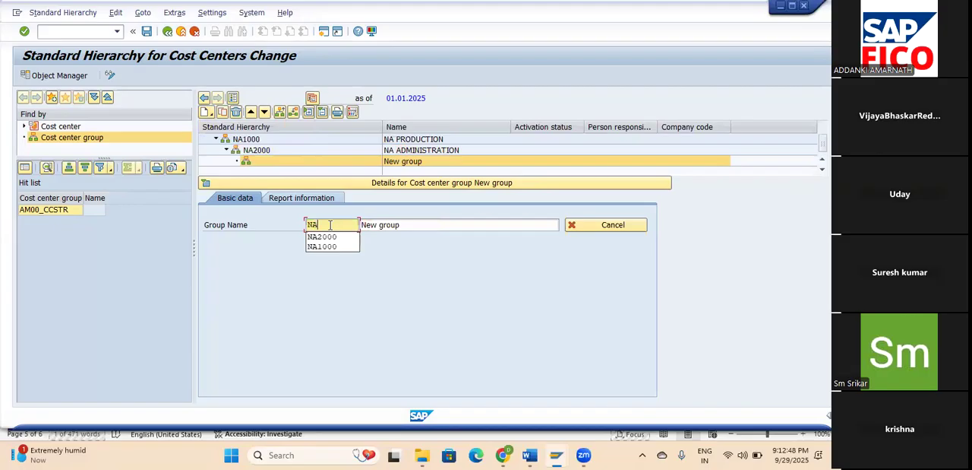
{"action": "type", "text": "3000"}
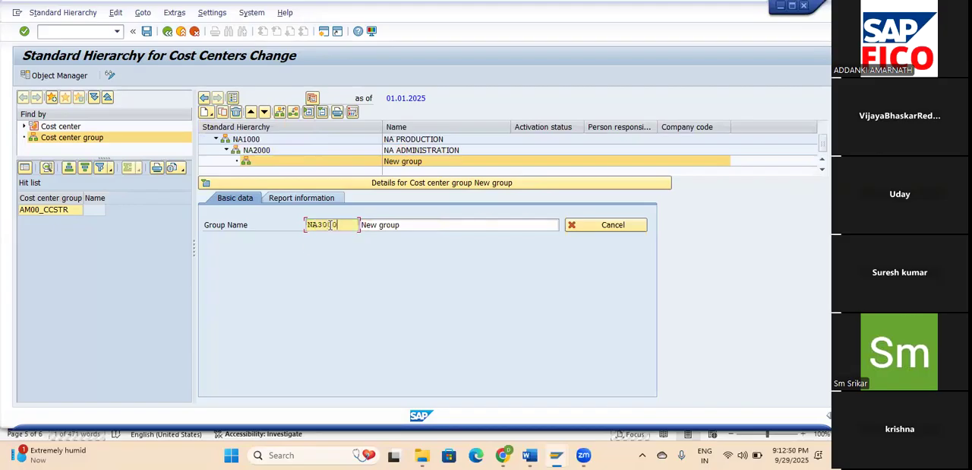
{"action": "key", "text": "Tab"}
{"action": "type", "text": "NA "}
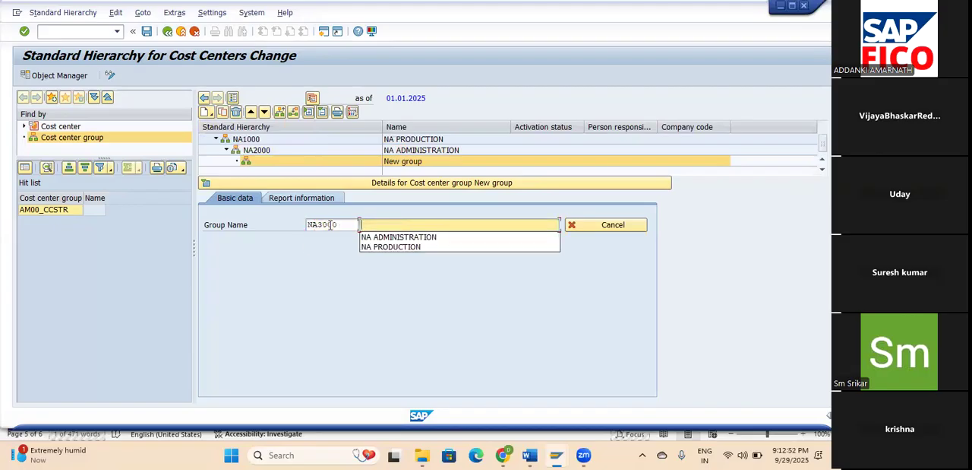
{"action": "type", "text": "S"}
{"action": "key", "text": "BackSpace"}
{"action": "type", "text": "SERVICES"}
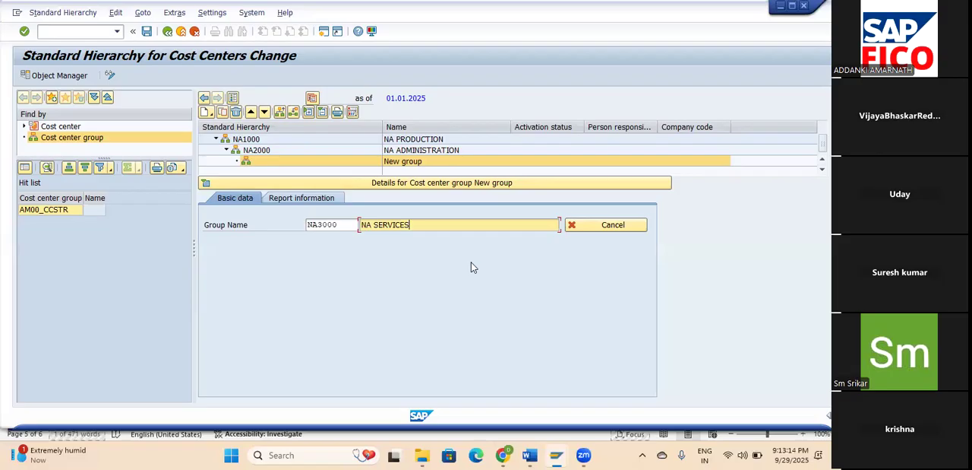
{"action": "key", "text": "Return"}
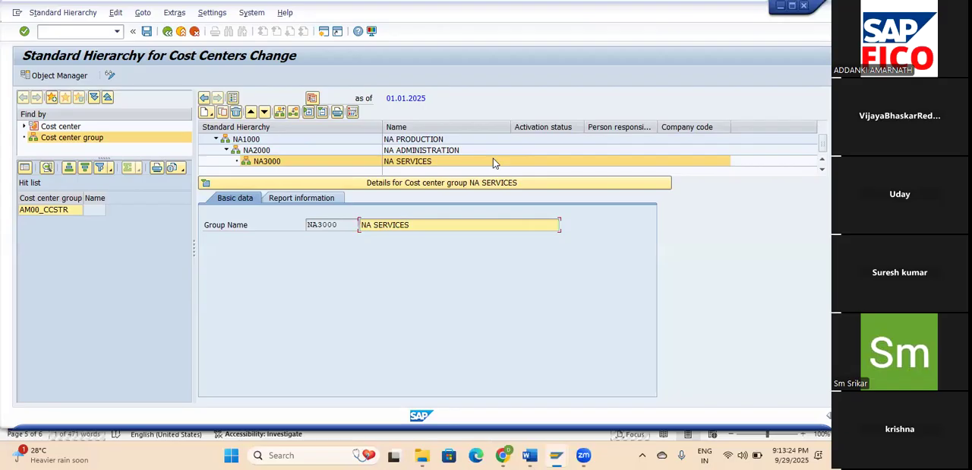
{"action": "left_click", "coordinate": [147, 32]}
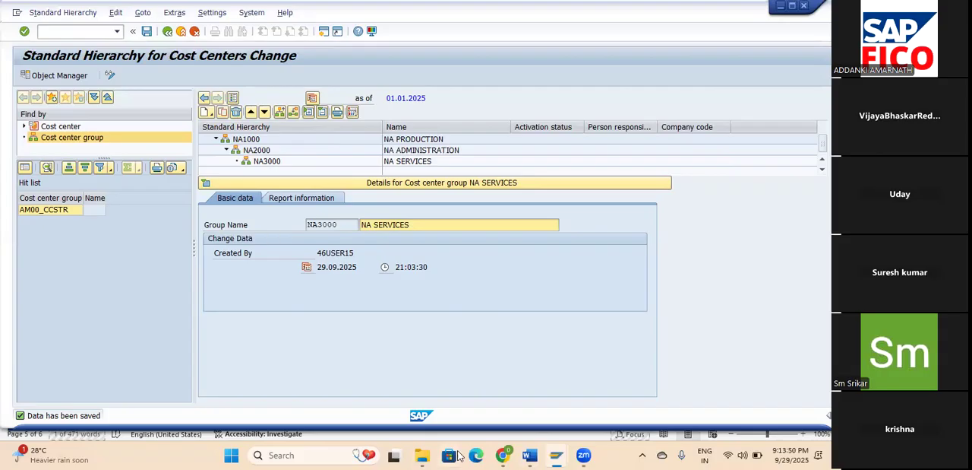
Switch to the Controlling document in Word, review the transaction codes for cost center groups and cost centers, and return to SAP.
{"action": "mouse_move", "coordinate": [530, 454]}
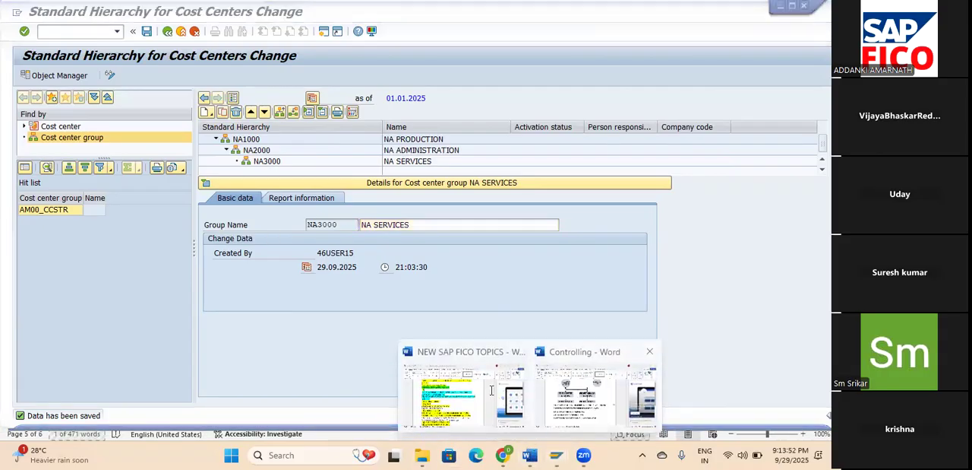
{"action": "left_click", "coordinate": [480, 371]}
{"action": "left_click", "coordinate": [443, 308]}
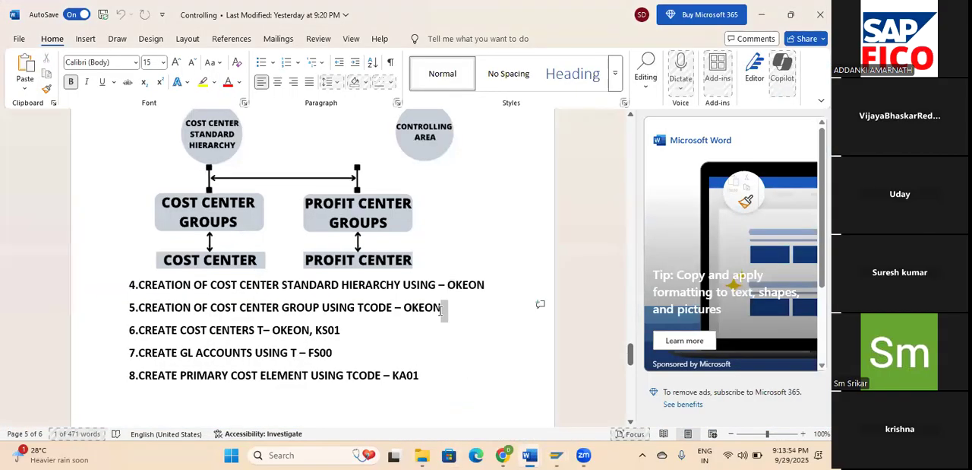
{"action": "left_click_drag", "start_coordinate": [276, 337], "coordinate": [371, 340]}
{"action": "left_click", "coordinate": [377, 339]}
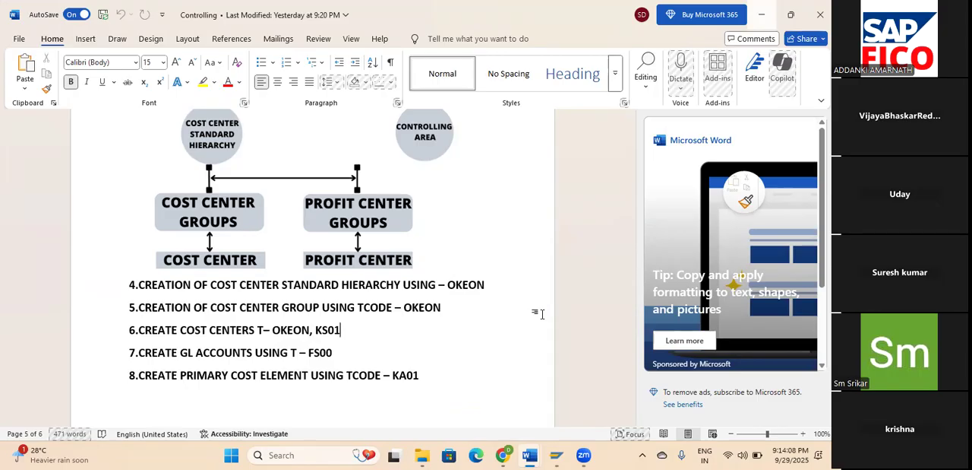
{"action": "double_click", "coordinate": [334, 334]}
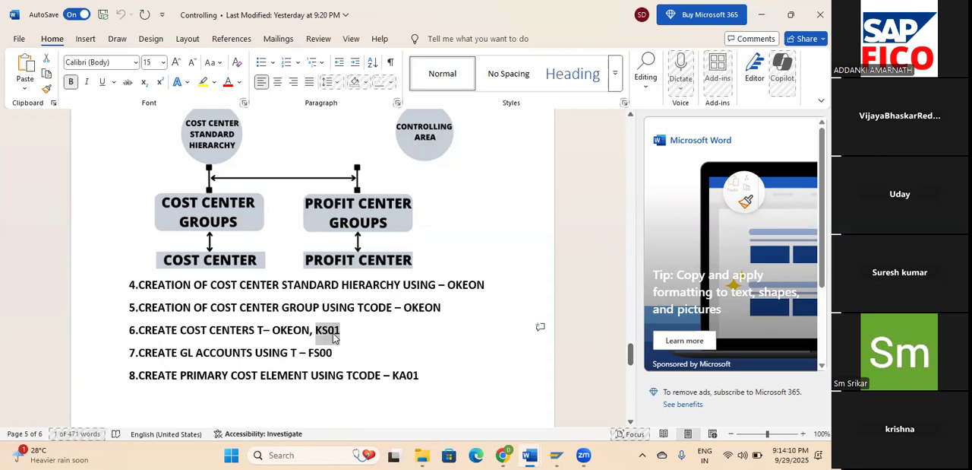
{"action": "left_click", "coordinate": [762, 15]}
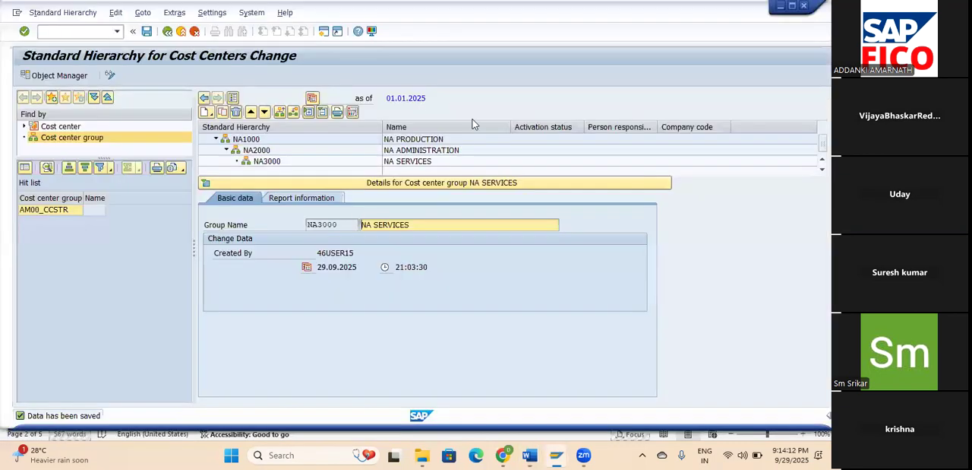
{"action": "mouse_move", "coordinate": [529, 454]}
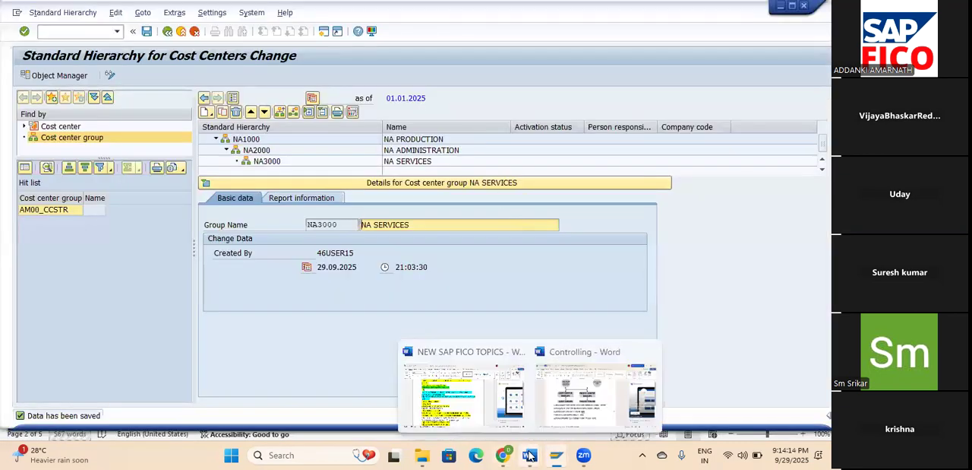
{"action": "left_click", "coordinate": [549, 403]}
{"action": "left_click_drag", "start_coordinate": [135, 309], "coordinate": [396, 328]}
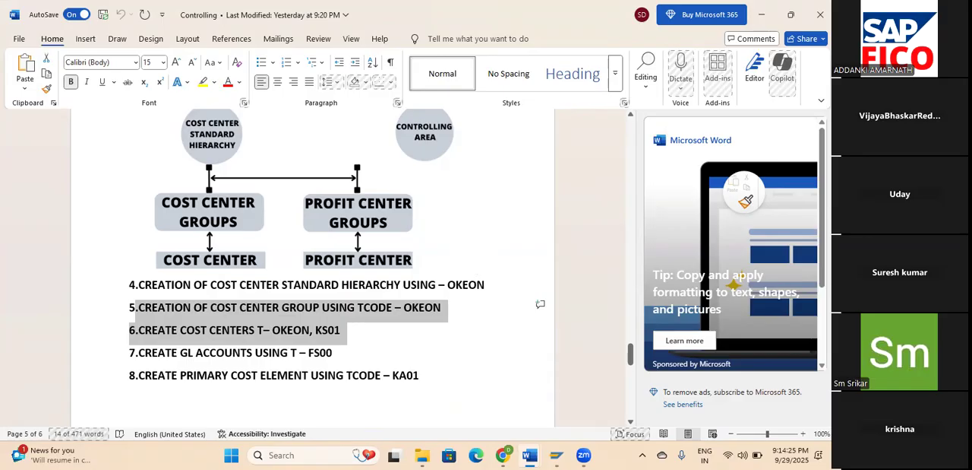
{"action": "left_click", "coordinate": [761, 14]}
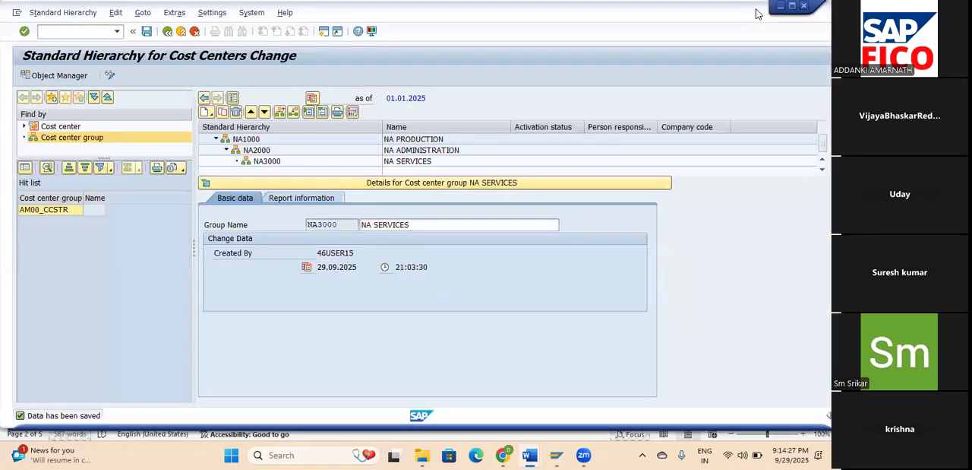
Leave the standard hierarchy and start transaction KS01 for creating a cost center.
{"action": "left_click", "coordinate": [248, 125]}
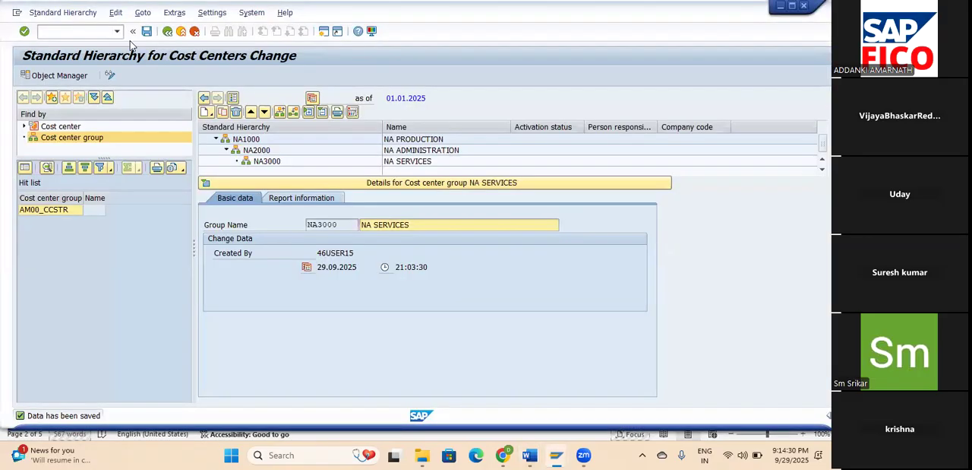
{"action": "left_click", "coordinate": [82, 31]}
{"action": "type", "text": "/N"}
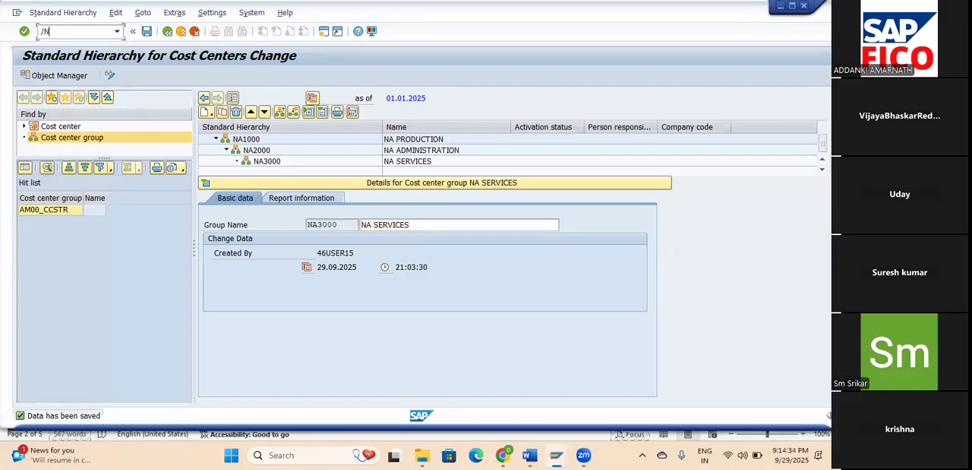
{"action": "type", "text": "KS01"}
{"action": "key", "text": "Return"}
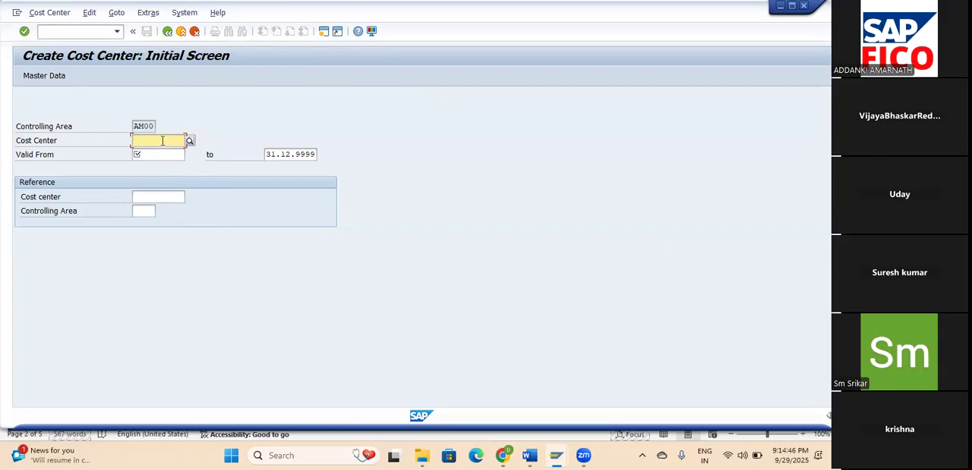
Start cost center NA1001 with a valid-from date of 29.09.2025 and proceed to its basic data.
{"action": "type", "text": "NA"}
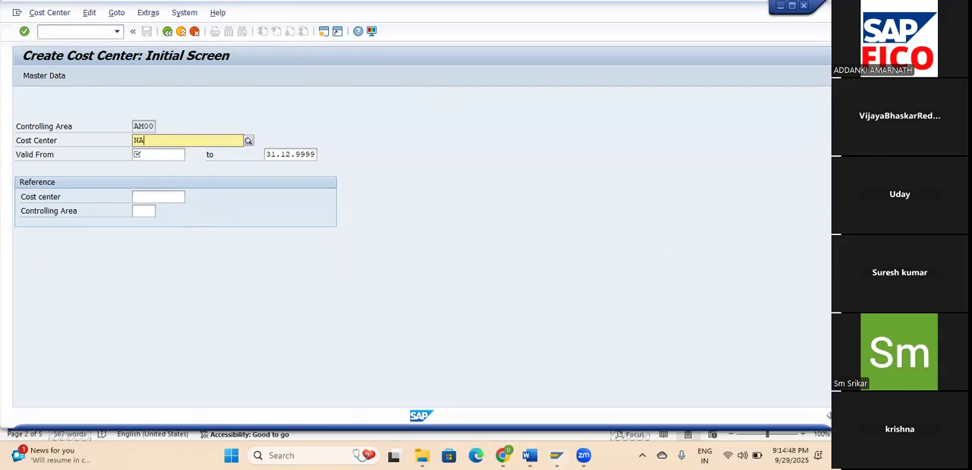
{"action": "type", "text": "1001"}
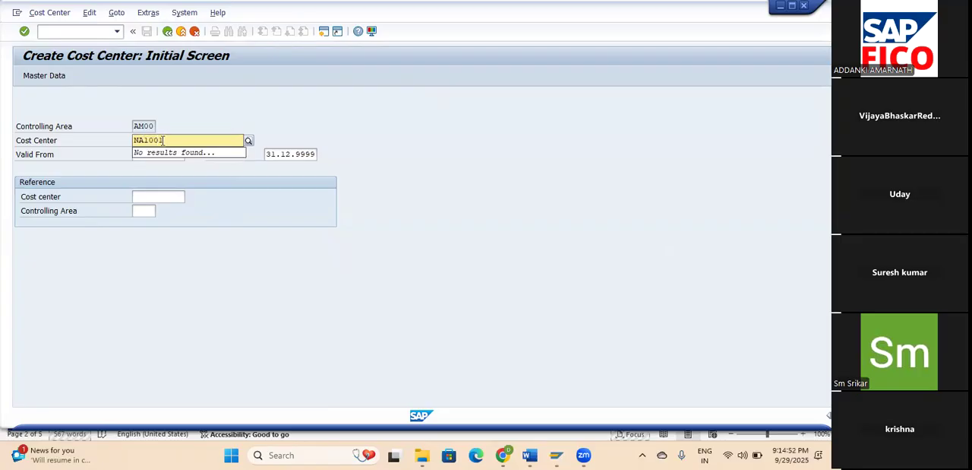
{"action": "left_click", "coordinate": [326, 108]}
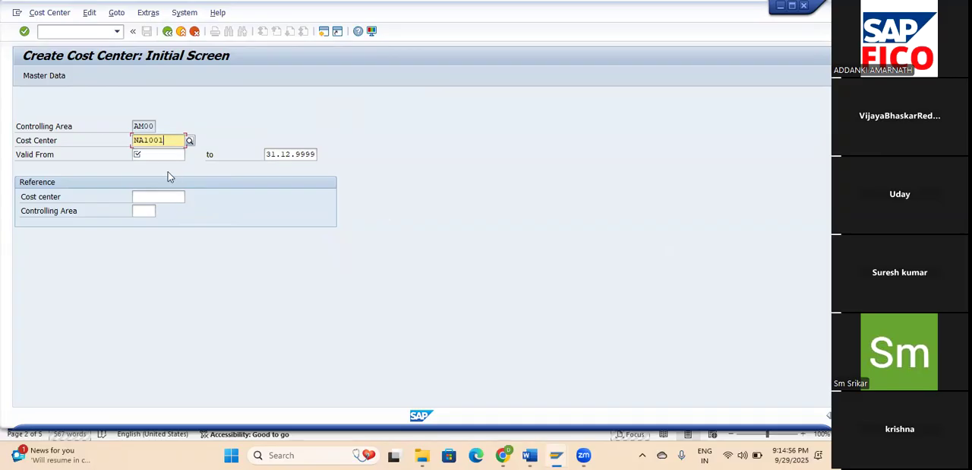
{"action": "left_click", "coordinate": [151, 155]}
{"action": "left_click", "coordinate": [190, 156]}
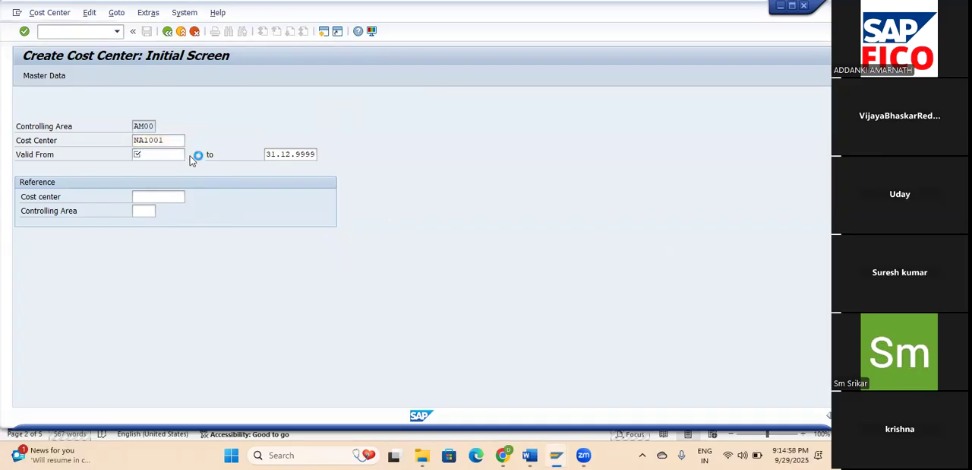
{"action": "double_click", "coordinate": [160, 269]}
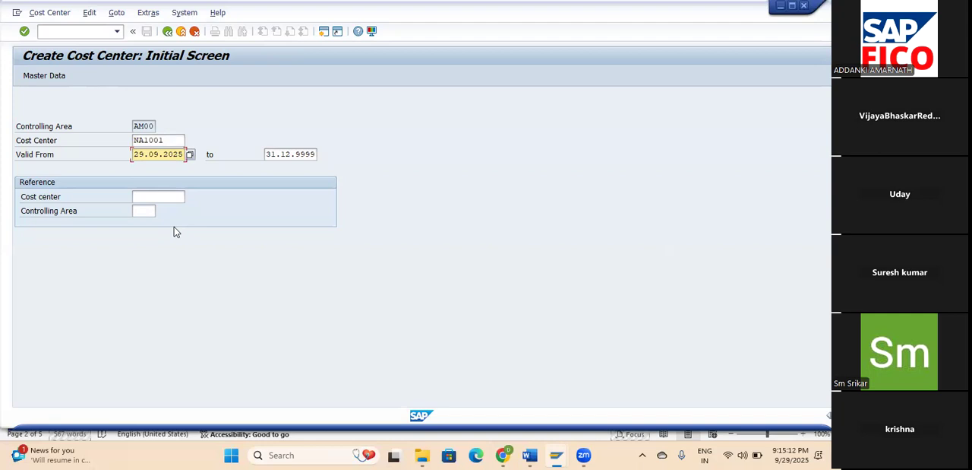
{"action": "key", "text": "Return"}
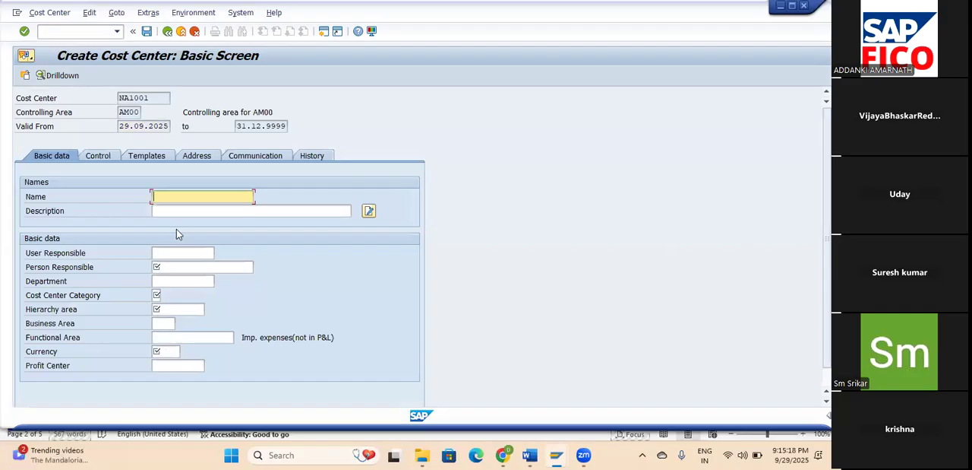
Enter NA PRODUCTION as both the name and the description of cost center NA1001.
{"action": "type", "text": "NA PRODUCTION"}
{"action": "left_click", "coordinate": [190, 213]}
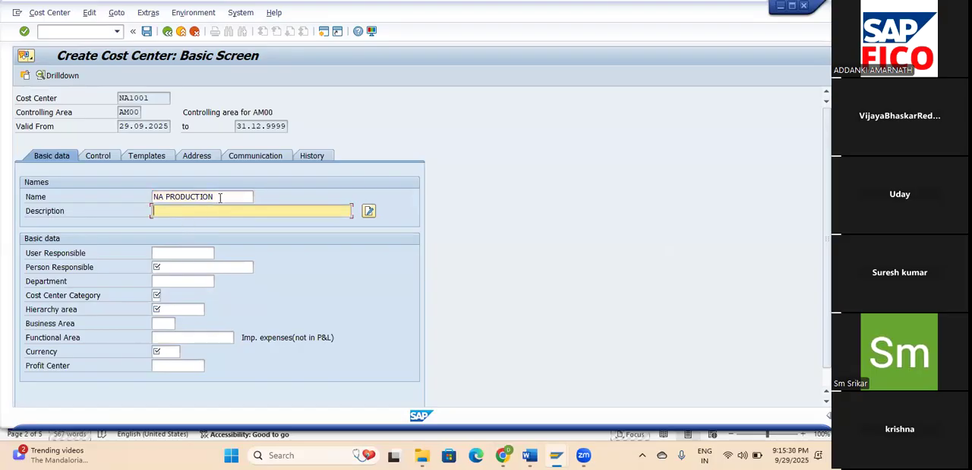
{"action": "left_click_drag", "start_coordinate": [220, 196], "coordinate": [108, 196]}
{"action": "key", "text": "ctrl+c"}
{"action": "left_click", "coordinate": [194, 213]}
{"action": "key", "text": "ctrl+v"}
Fill in the person responsible for cost center NA1001 and set its department to PRODUCTION.
{"action": "left_click", "coordinate": [178, 270]}
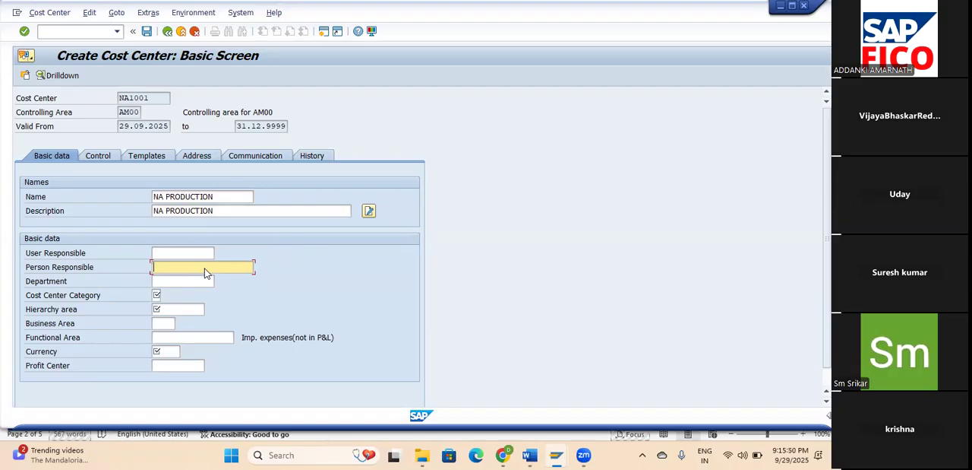
{"action": "type", "text": "RAVI"}
{"action": "key", "text": "Tab"}
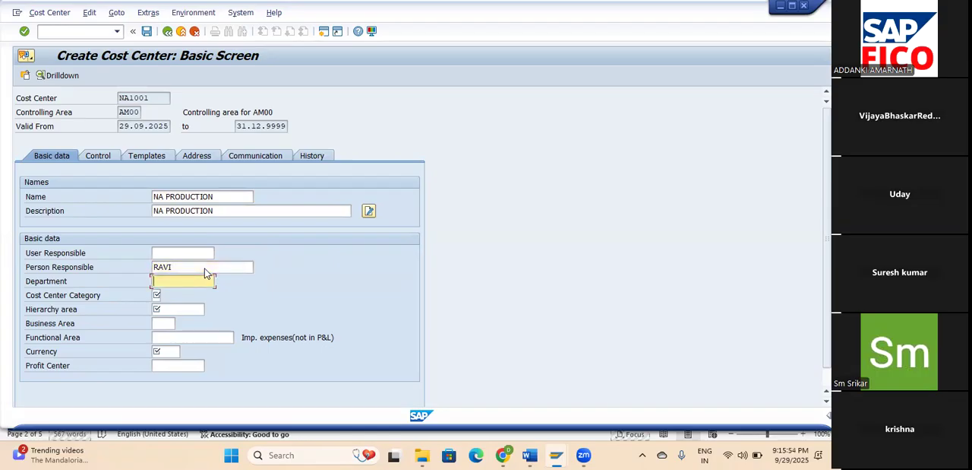
{"action": "type", "text": "PRODUCTION"}
{"action": "key", "text": "Tab"}
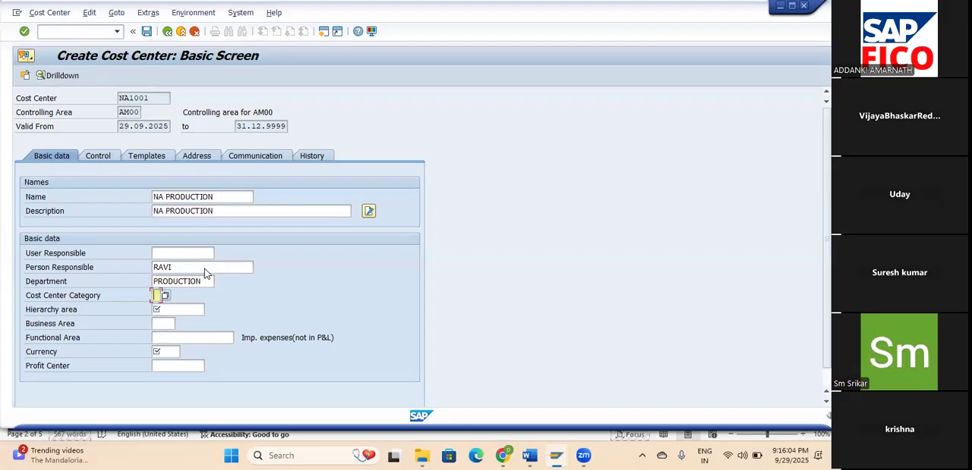
Assign cost center category 1 (Production) and hierarchy area NA1000 to cost center NA1001.
{"action": "left_click", "coordinate": [164, 295]}
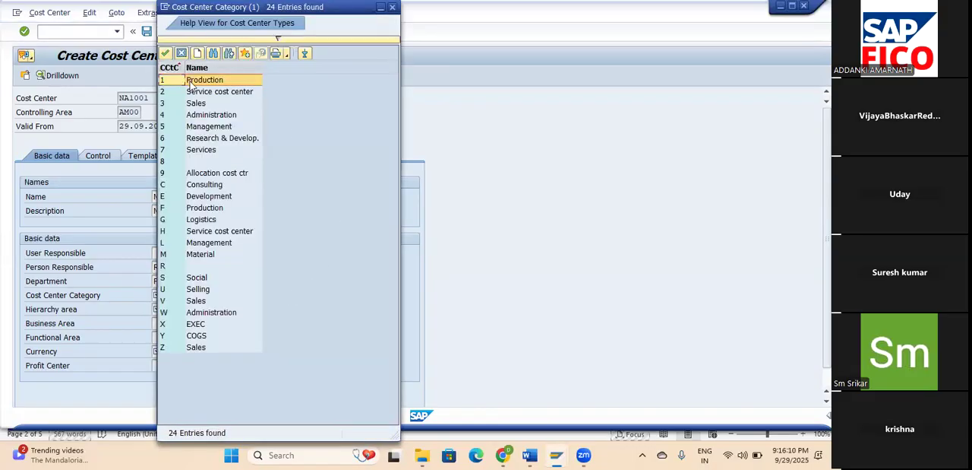
{"action": "left_click", "coordinate": [166, 54]}
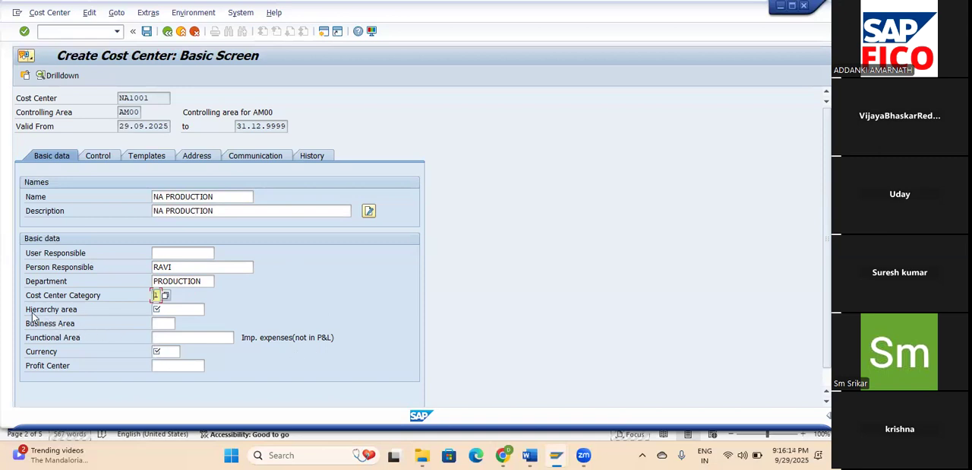
{"action": "left_click", "coordinate": [176, 309]}
{"action": "left_click", "coordinate": [210, 310]}
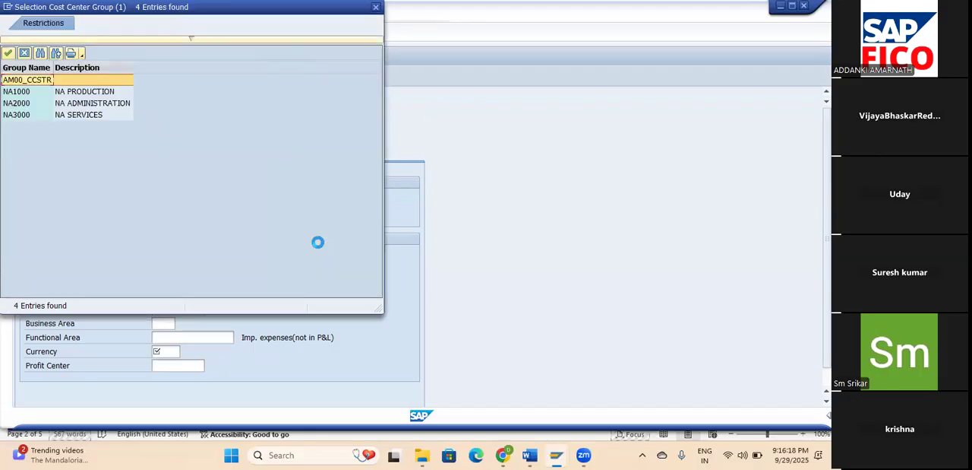
{"action": "left_click", "coordinate": [87, 95]}
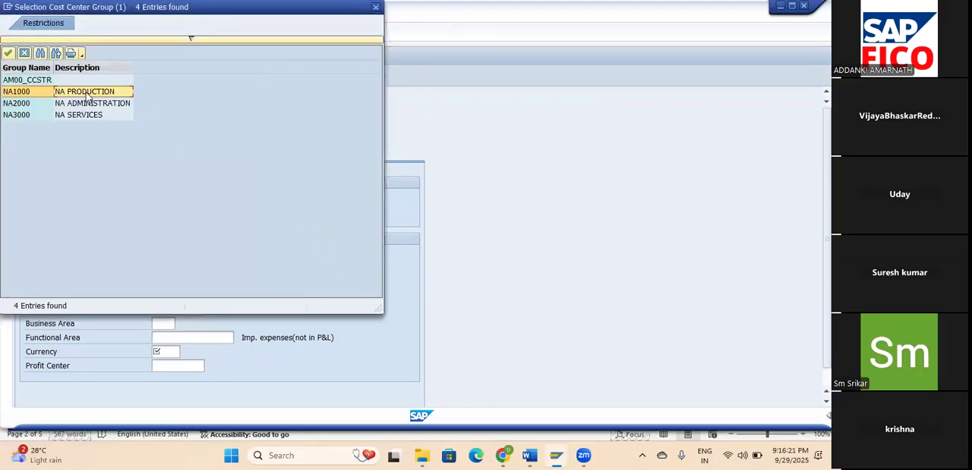
{"action": "left_click", "coordinate": [7, 53]}
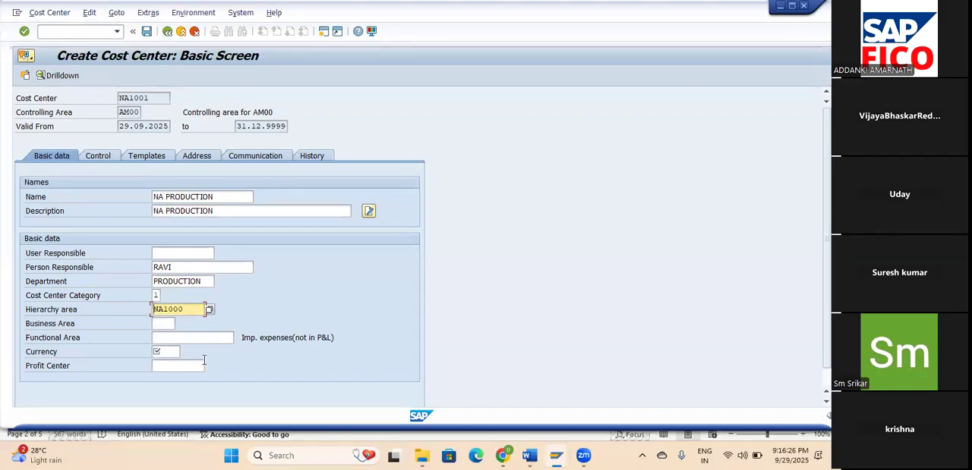
Set the currency of cost center NA1001 to INR and confirm the basic data without a profit center.
{"action": "left_click", "coordinate": [173, 352]}
{"action": "type", "text": "INR"}
{"action": "left_click", "coordinate": [187, 378]}
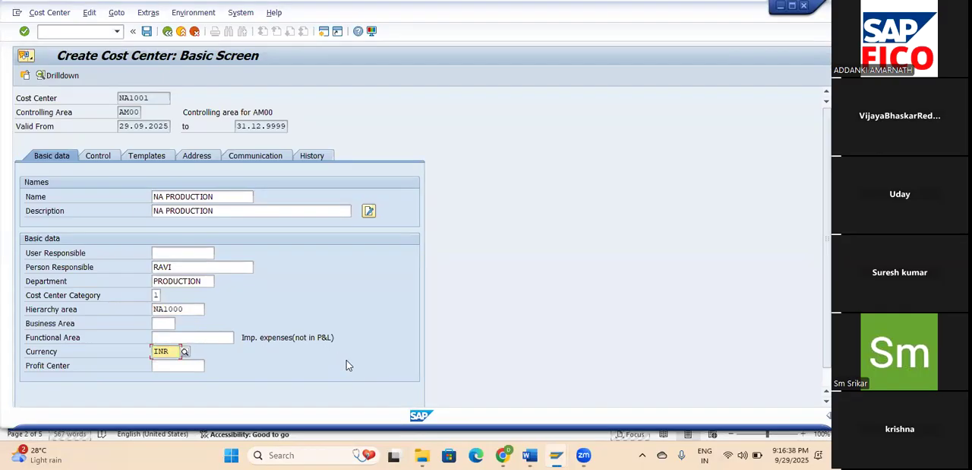
{"action": "key", "text": "Return"}
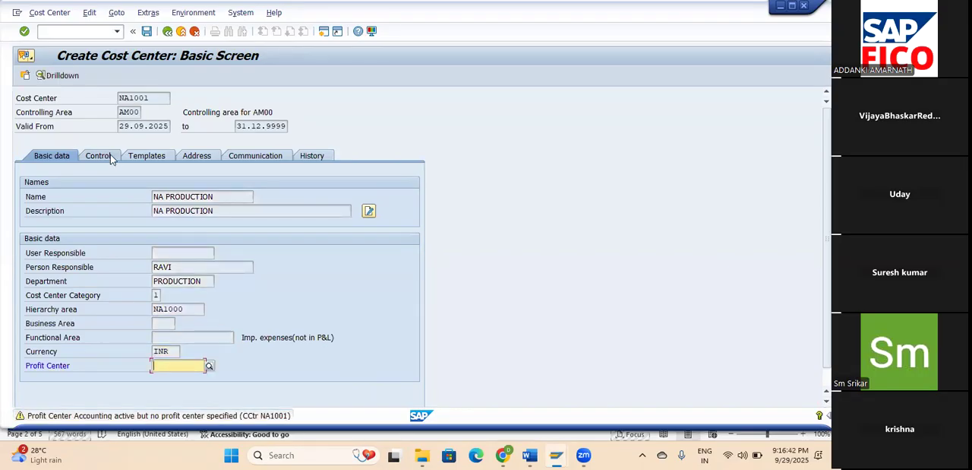
Review the control indicators for actual and plan revenues, return to the basic data and save cost center NA1001.
{"action": "left_click", "coordinate": [99, 155]}
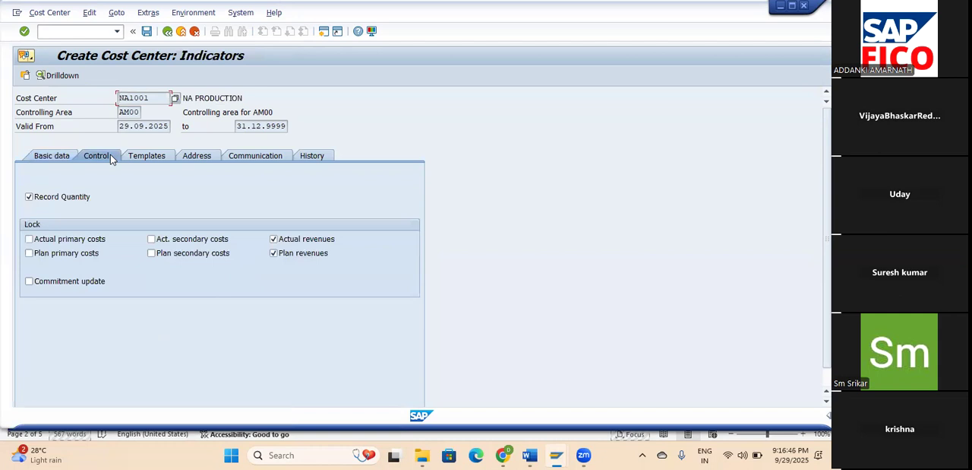
{"action": "left_click", "coordinate": [308, 255]}
{"action": "left_click", "coordinate": [308, 257]}
{"action": "left_click", "coordinate": [306, 244]}
{"action": "left_click", "coordinate": [59, 160]}
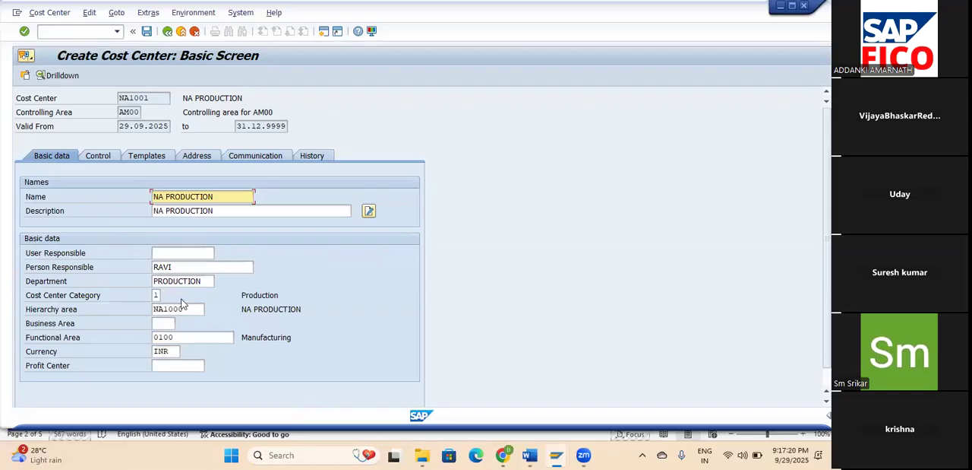
{"action": "left_click", "coordinate": [147, 31]}
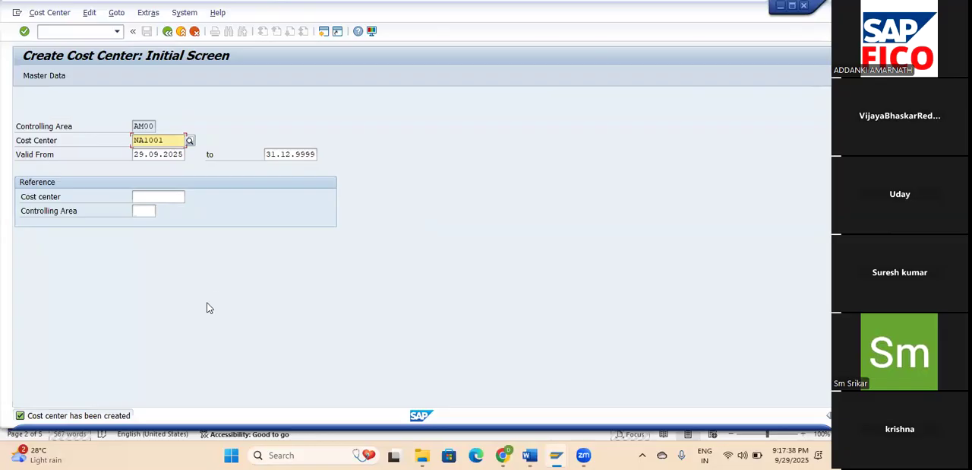
Start another cost center with the ID NA2001, keeping the same validity period, and proceed to its basic data.
{"action": "key", "text": "BackSpace"}
{"action": "key", "text": "BackSpace"}
{"action": "key", "text": "BackSpace"}
{"action": "key", "text": "BackSpace"}
{"action": "type", "text": "2001"}
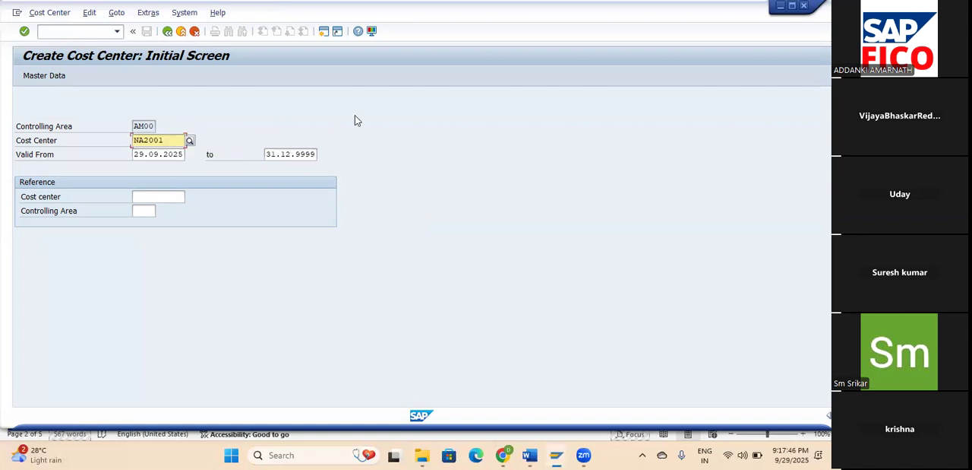
{"action": "key", "text": "Return"}
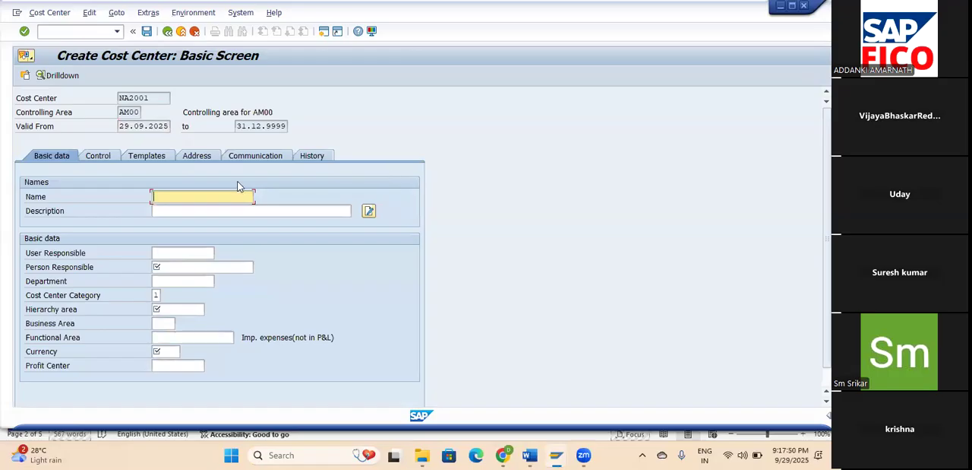
Name cost center NA2001 NA ADMINISTRATION and copy the name into its description.
{"action": "type", "text": "NA ADMINISTRATION"}
{"action": "key", "text": "shift+Home"}
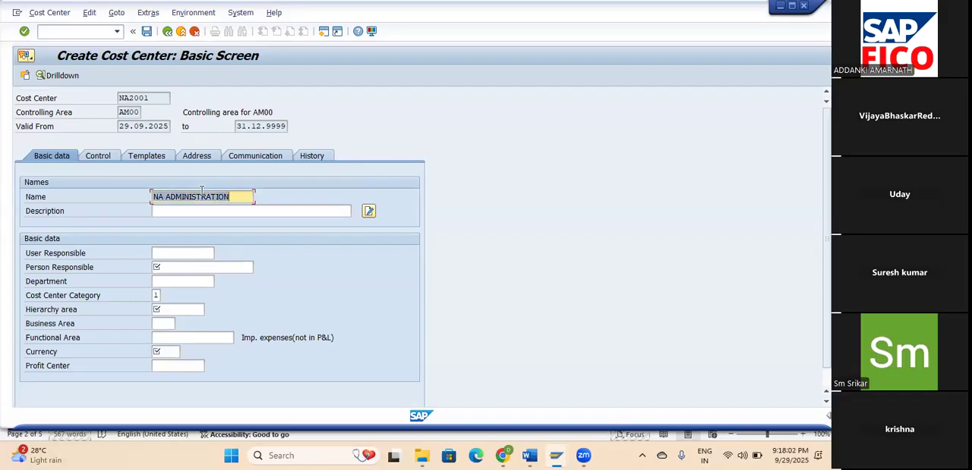
{"action": "key", "text": "ctrl+c"}
{"action": "left_click", "coordinate": [174, 210]}
{"action": "key", "text": "ctrl+v"}
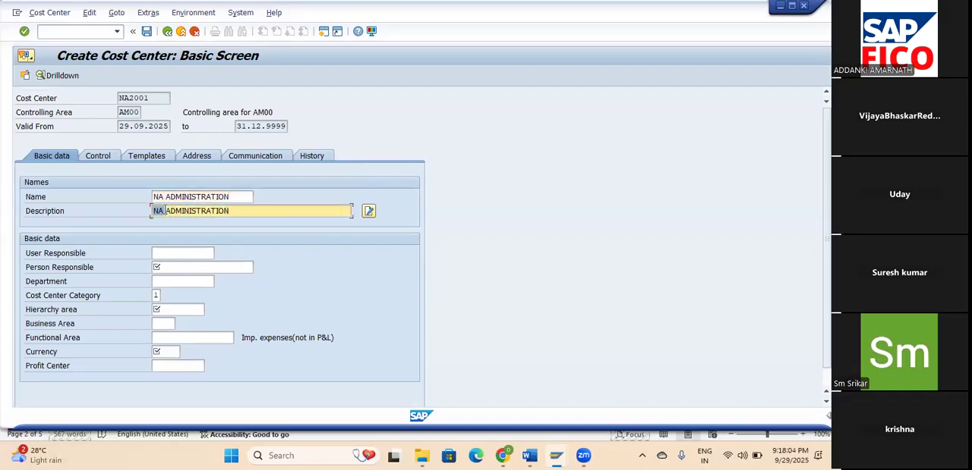
Change the description of cost center NA2001 to ADMINISTRATION COST CENTER.
{"action": "left_click", "coordinate": [167, 212]}
{"action": "key", "text": "BackSpace"}
{"action": "key", "text": "BackSpace"}
{"action": "key", "text": "BackSpace"}
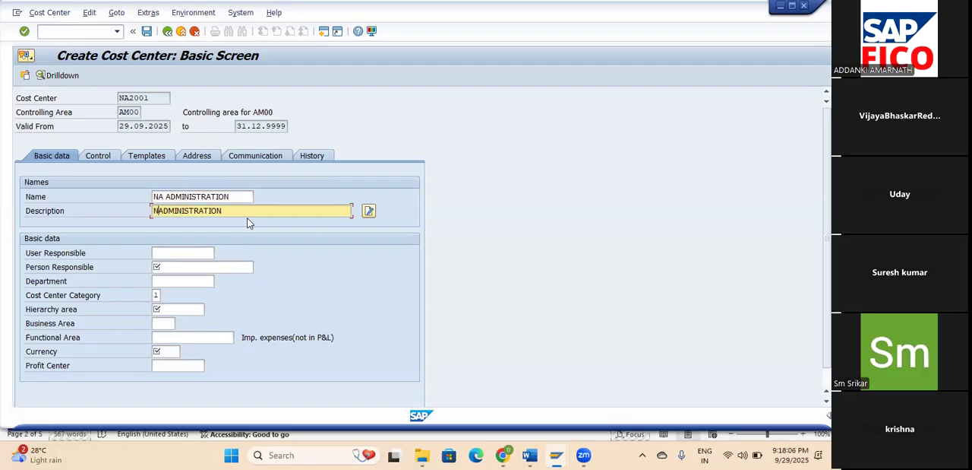
{"action": "type", "text": "COST "}
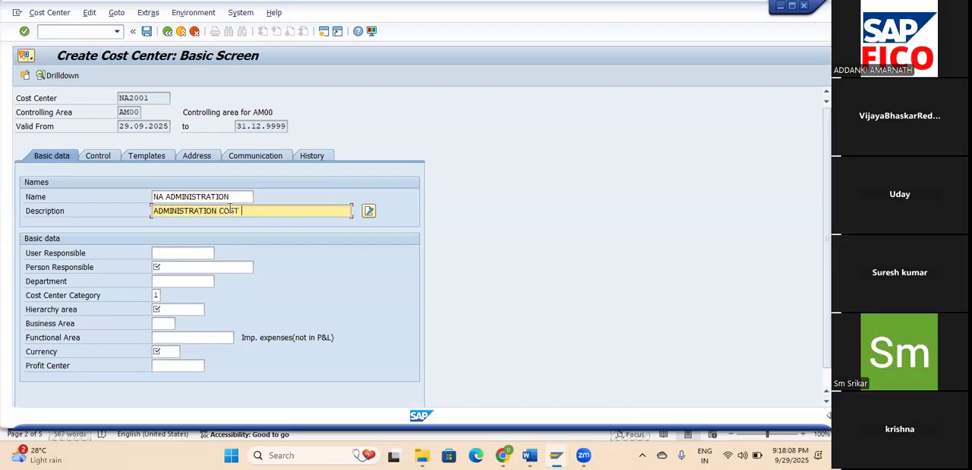
{"action": "type", "text": "CENTER"}
Fill in the person responsible for cost center NA2001 and set its department to ADMIN.
{"action": "left_click", "coordinate": [196, 264]}
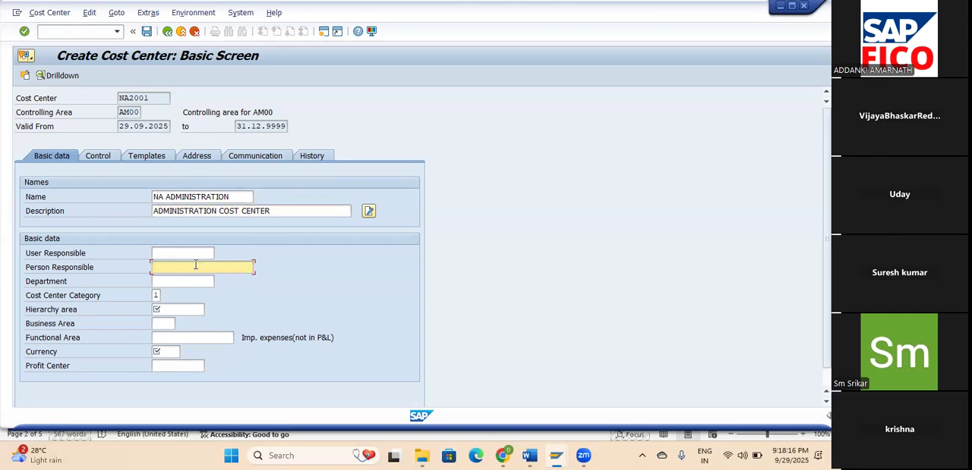
{"action": "type", "text": "R"}
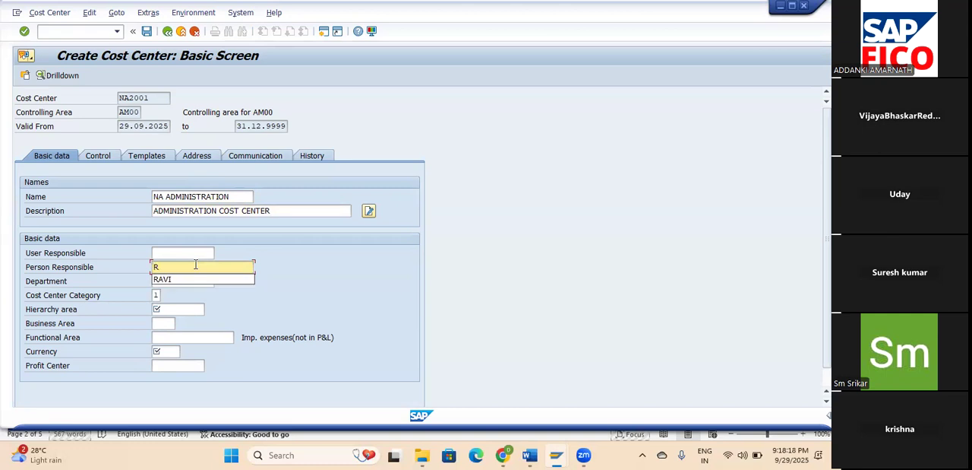
{"action": "key", "text": "BackSpace"}
{"action": "type", "text": "VAMSI"}
{"action": "key", "text": "Tab"}
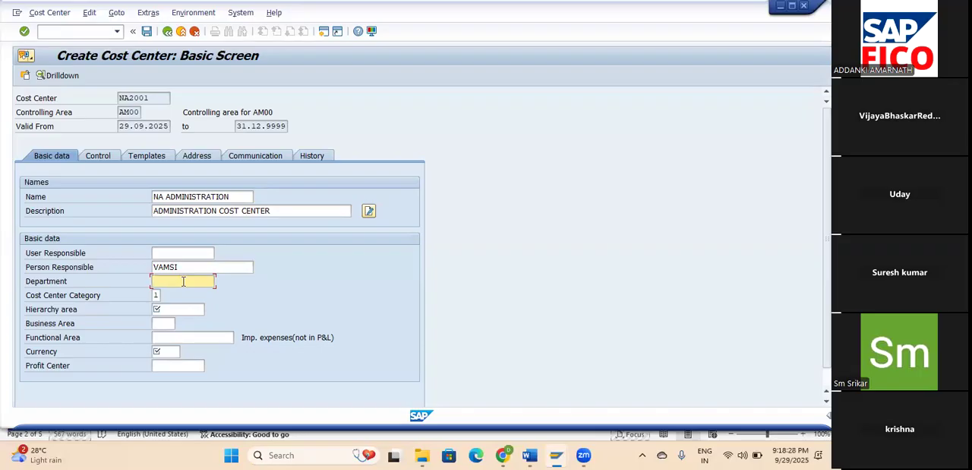
{"action": "type", "text": "ADMIN"}
Set the cost center category of NA2001 to 4 (Administration).
{"action": "left_click", "coordinate": [156, 295]}
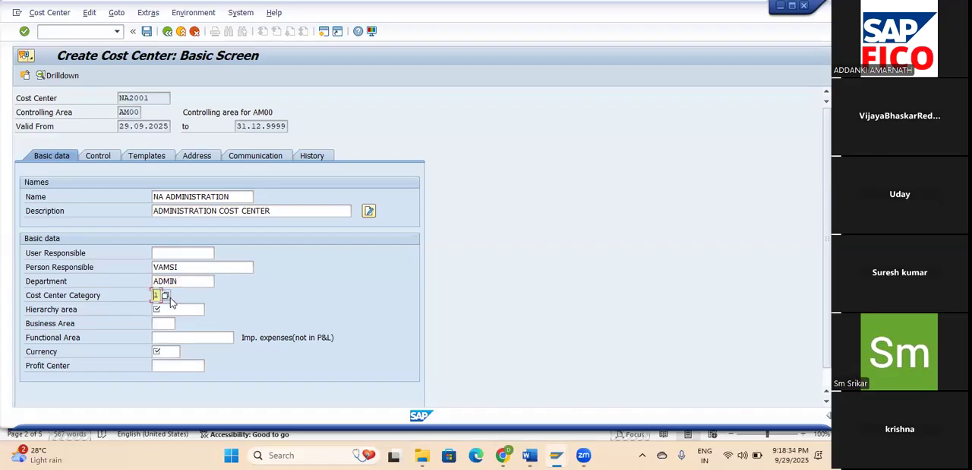
{"action": "left_click", "coordinate": [166, 296]}
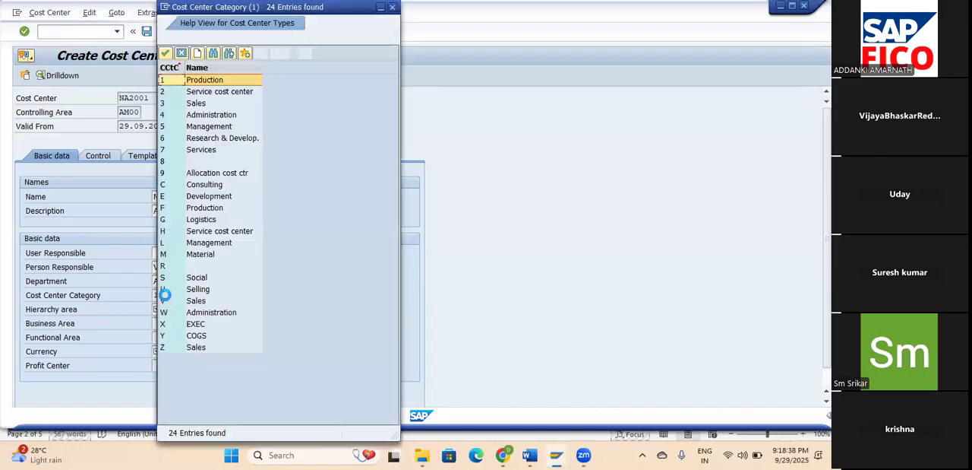
{"action": "left_click", "coordinate": [212, 116]}
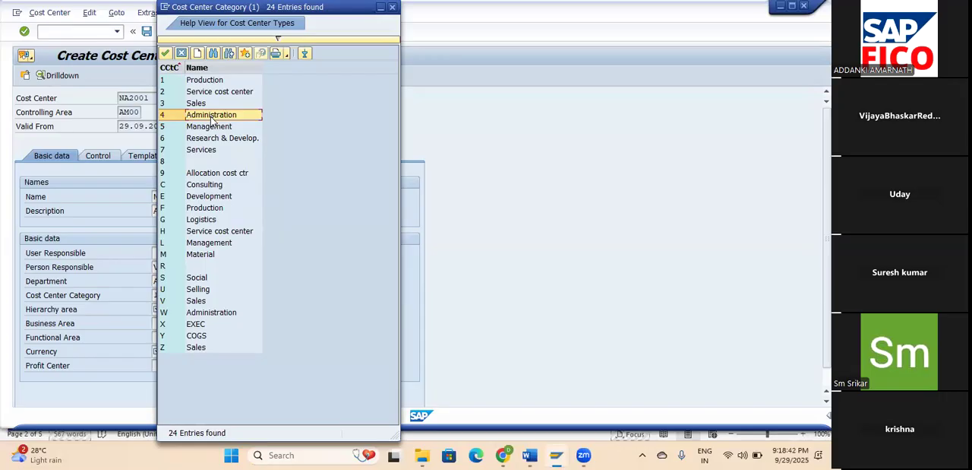
{"action": "left_click", "coordinate": [166, 54]}
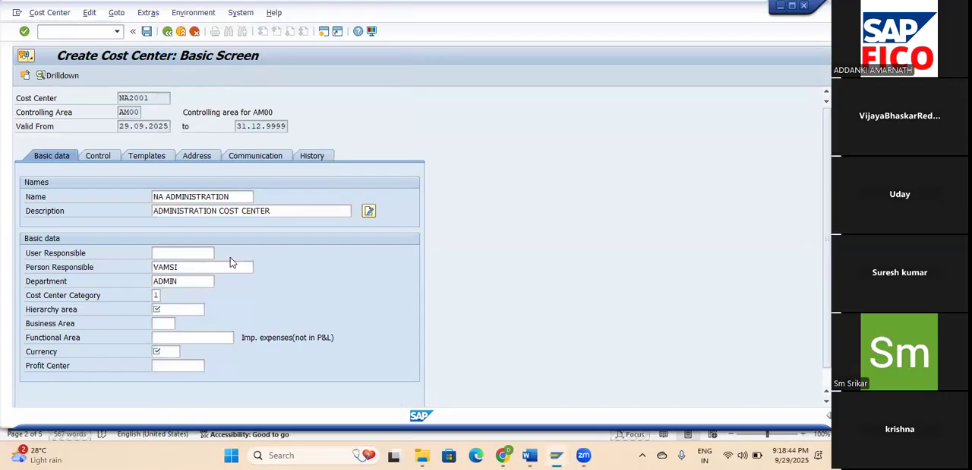
Assign cost center NA2001 to hierarchy area NA2000 (NA ADMINISTRATION) and set its currency to INR.
{"action": "left_click", "coordinate": [187, 309]}
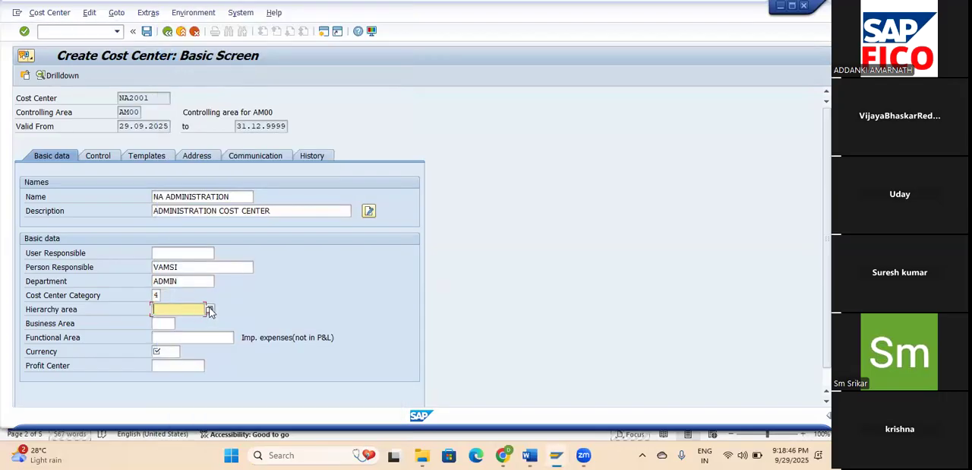
{"action": "left_click", "coordinate": [211, 309]}
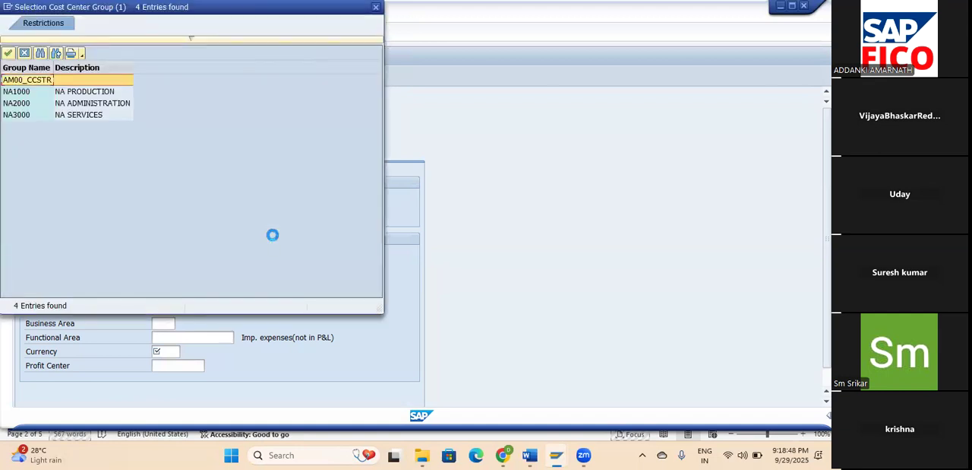
{"action": "left_click", "coordinate": [28, 106]}
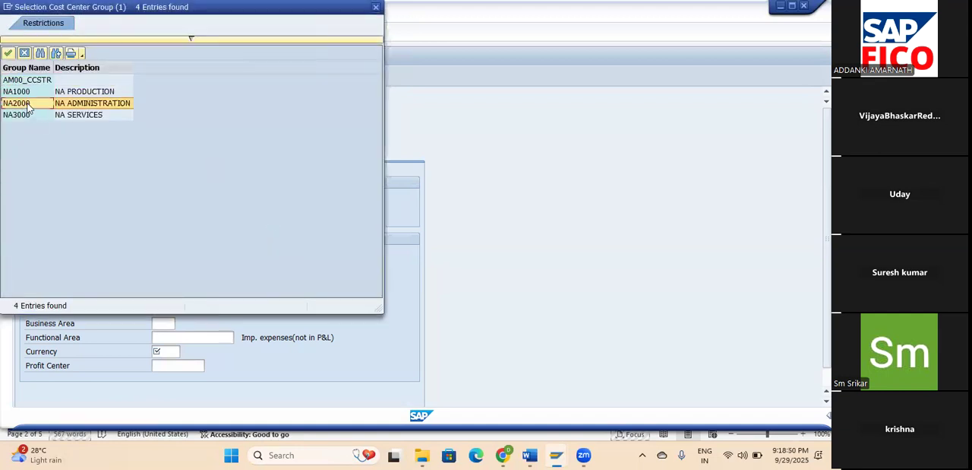
{"action": "left_click", "coordinate": [8, 53]}
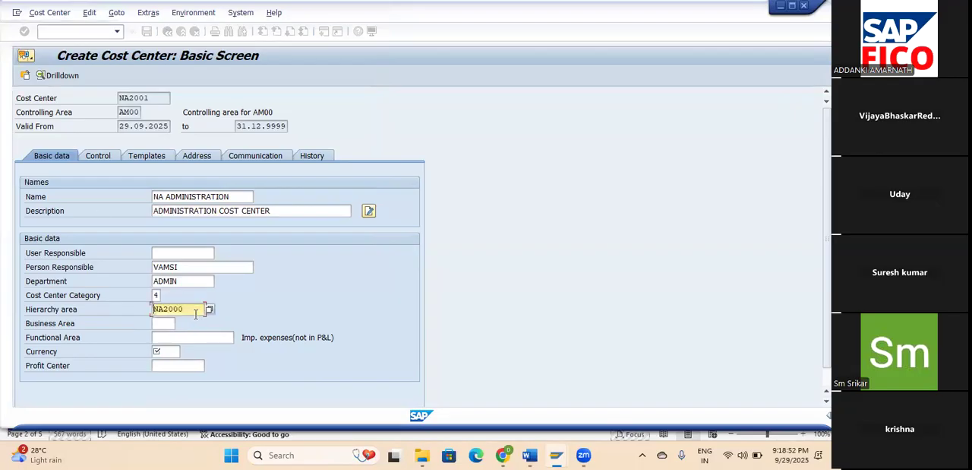
{"action": "left_click", "coordinate": [175, 352]}
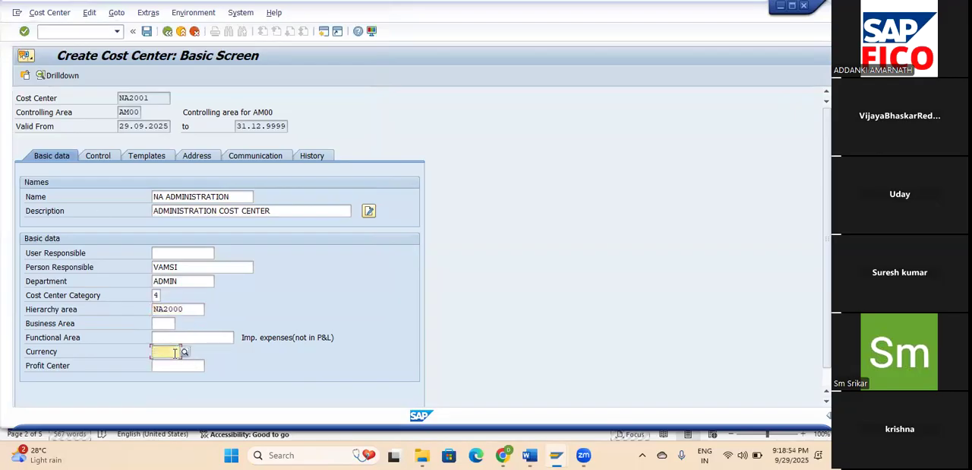
{"action": "type", "text": "INR"}
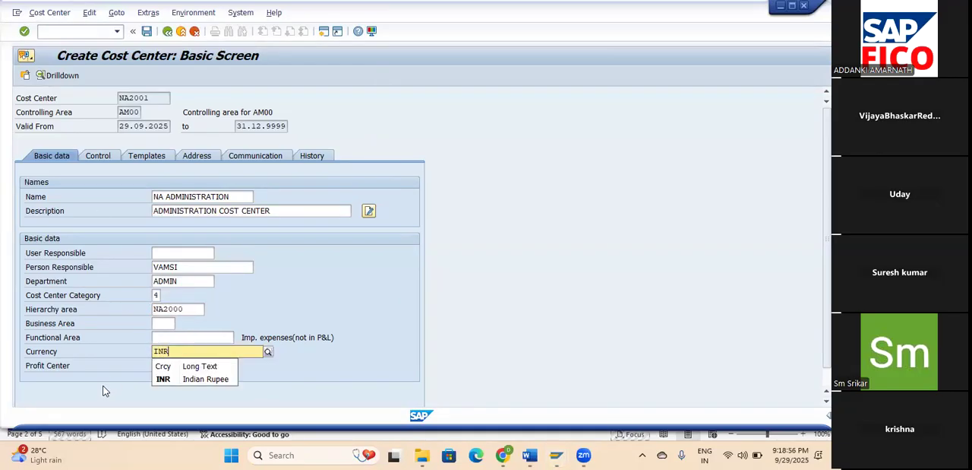
{"action": "left_click", "coordinate": [189, 379]}
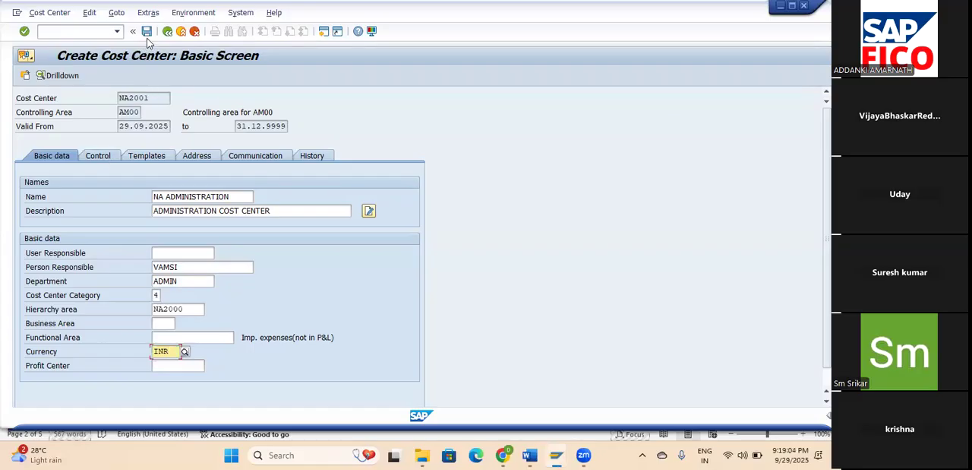
Clear the locks on actual revenues and plan revenues for cost center NA2001 and save it.
{"action": "left_click", "coordinate": [100, 159]}
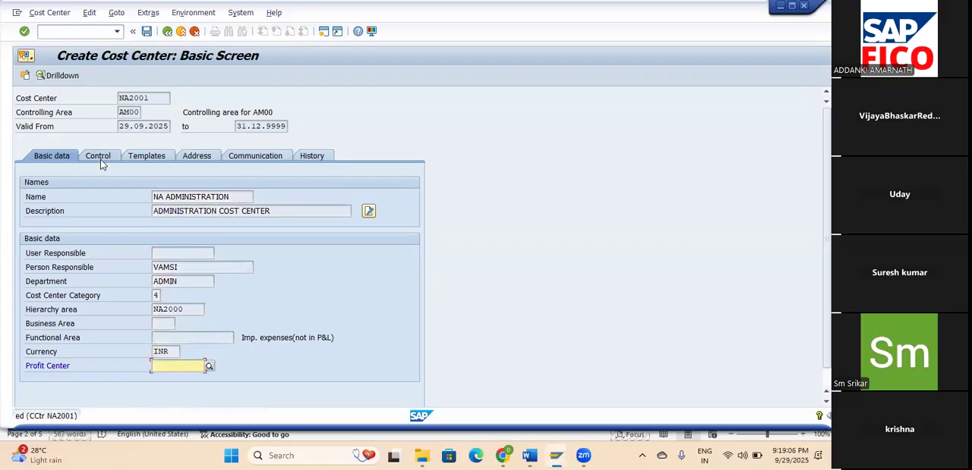
{"action": "left_click", "coordinate": [101, 158]}
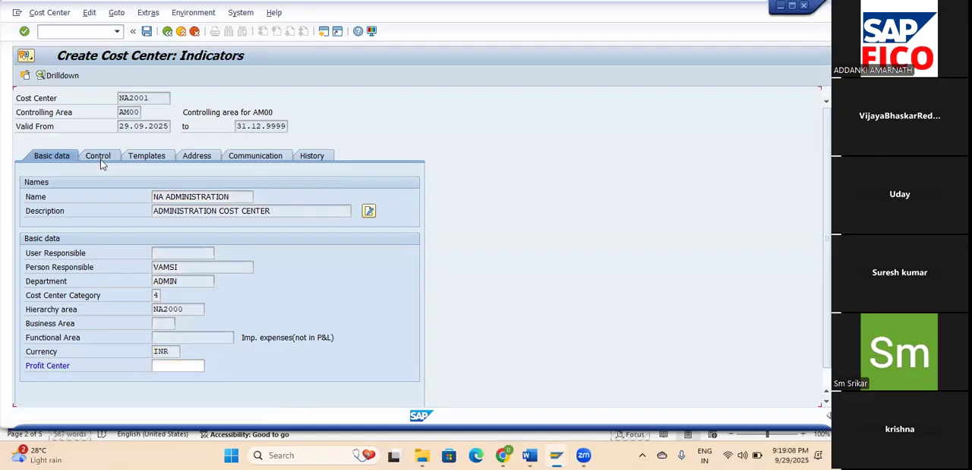
{"action": "left_click", "coordinate": [315, 242]}
{"action": "left_click", "coordinate": [310, 252]}
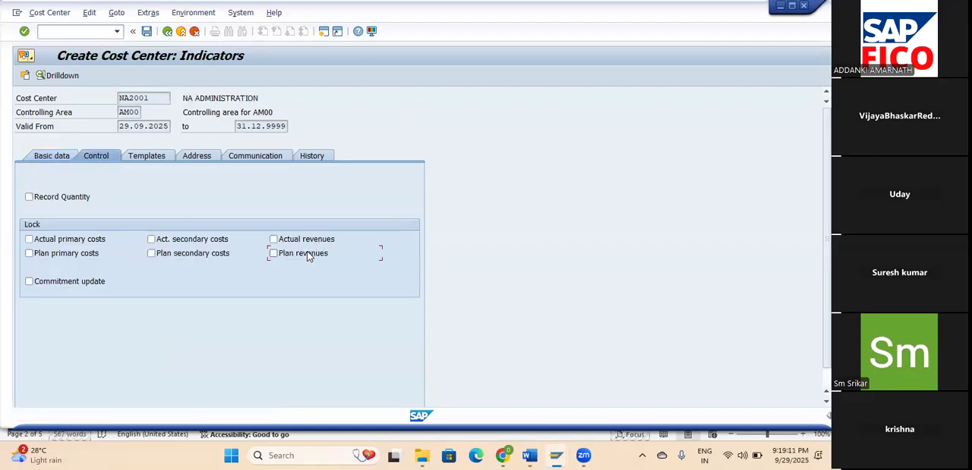
{"action": "left_click", "coordinate": [148, 33]}
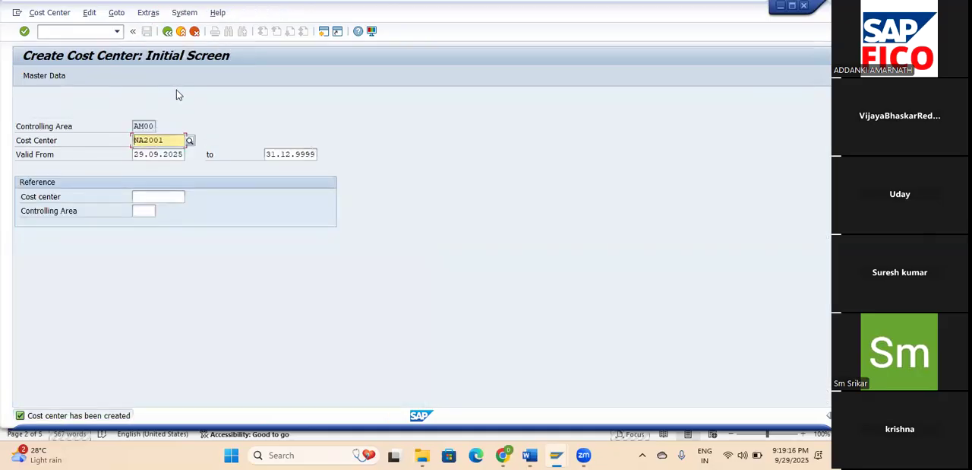
Start another cost center with the ID NA3001, keeping the same validity period, and proceed to its basic data.
{"action": "left_click", "coordinate": [173, 139]}
{"action": "key", "text": "BackSpace"}
{"action": "key", "text": "BackSpace"}
{"action": "key", "text": "BackSpace"}
{"action": "key", "text": "BackSpace"}
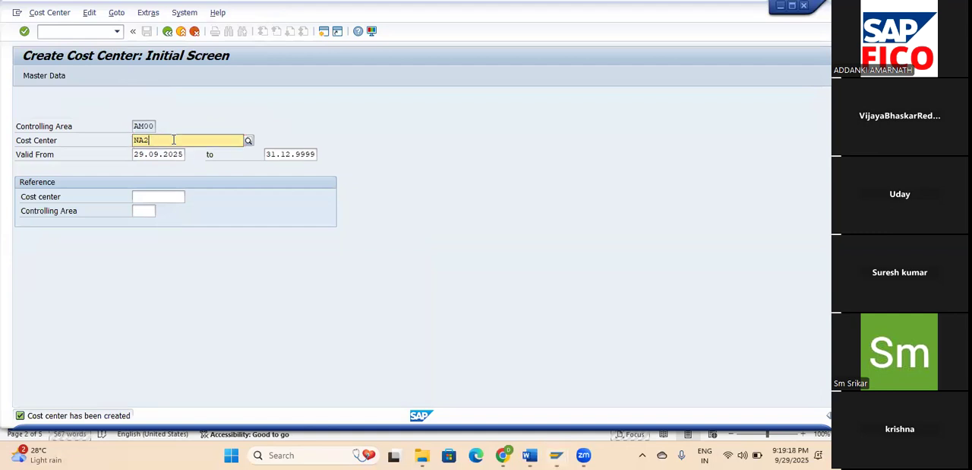
{"action": "type", "text": "3001"}
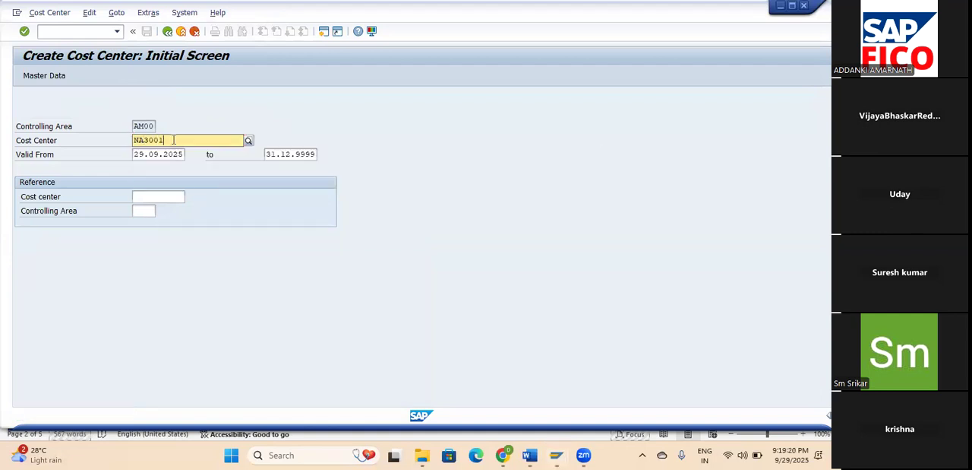
{"action": "left_click", "coordinate": [302, 115]}
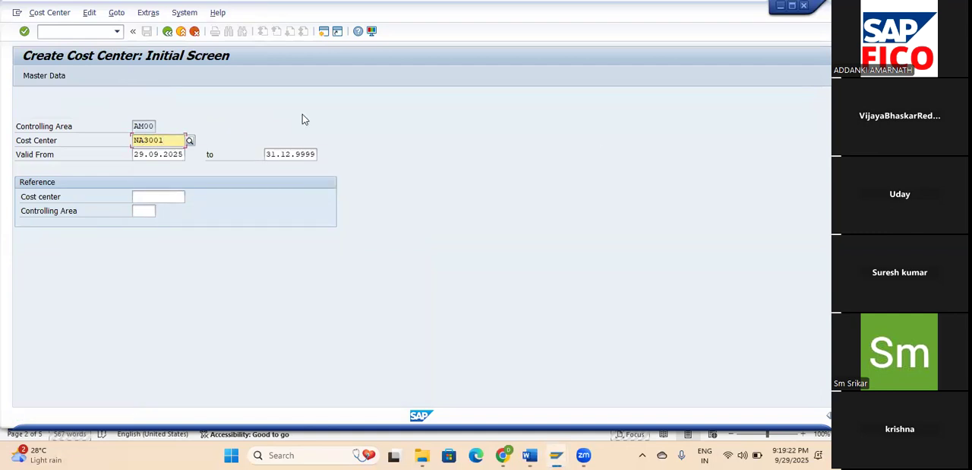
{"action": "key", "text": "Return"}
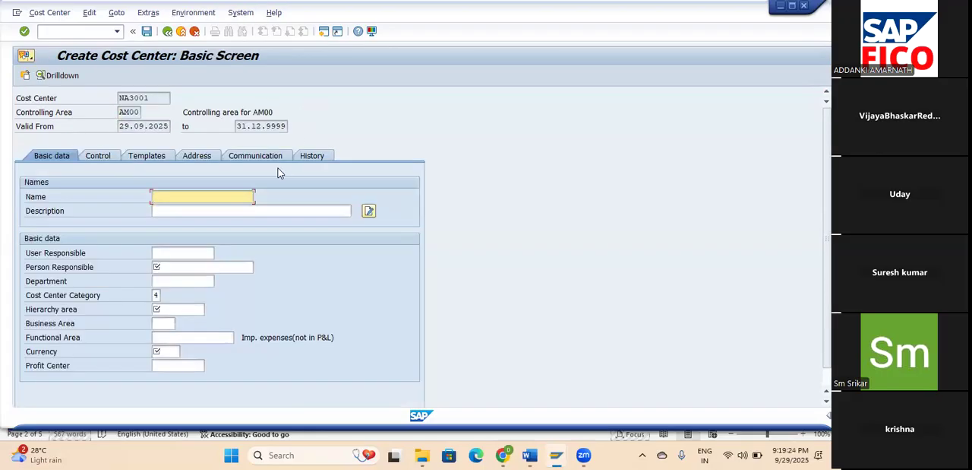
Name cost center NA3001 NA SERVICES and copy the name into its description.
{"action": "type", "text": "NA SERVICES"}
{"action": "key", "text": "shift+Home"}
{"action": "key", "text": "ctrl+c"}
{"action": "key", "text": "Tab"}
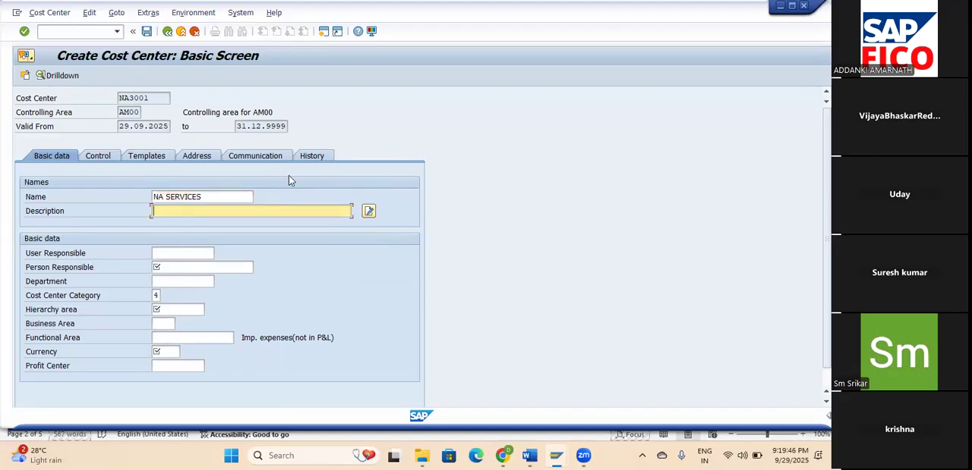
{"action": "key", "text": "ctrl+v"}
{"action": "left_click", "coordinate": [167, 212]}
Fill in the person responsible for cost center NA3001 and set its department to SERVICES.
{"action": "left_click", "coordinate": [233, 268]}
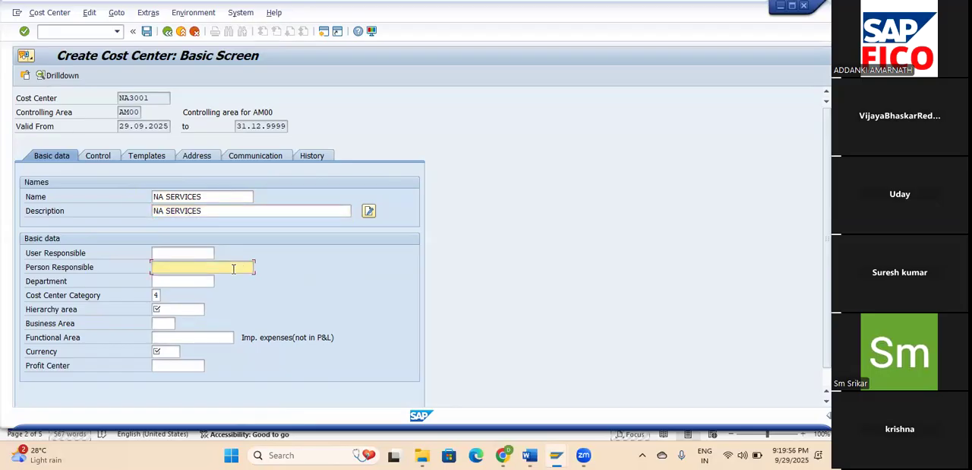
{"action": "type", "text": "PAVAN"}
{"action": "left_click", "coordinate": [207, 279]}
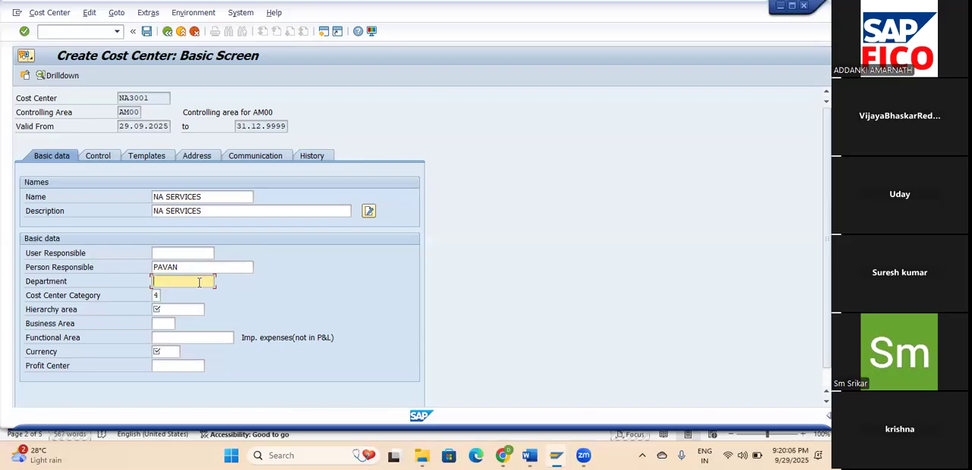
{"action": "type", "text": "SERVICES"}
{"action": "key", "text": "Tab"}
Set the cost center category of NA3001 to 2 (Service cost center).
{"action": "left_click", "coordinate": [167, 295]}
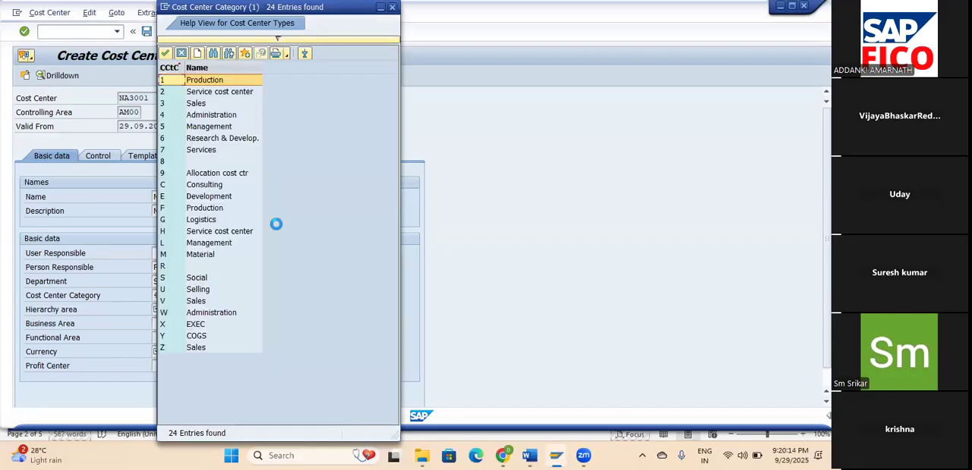
{"action": "left_click", "coordinate": [206, 154]}
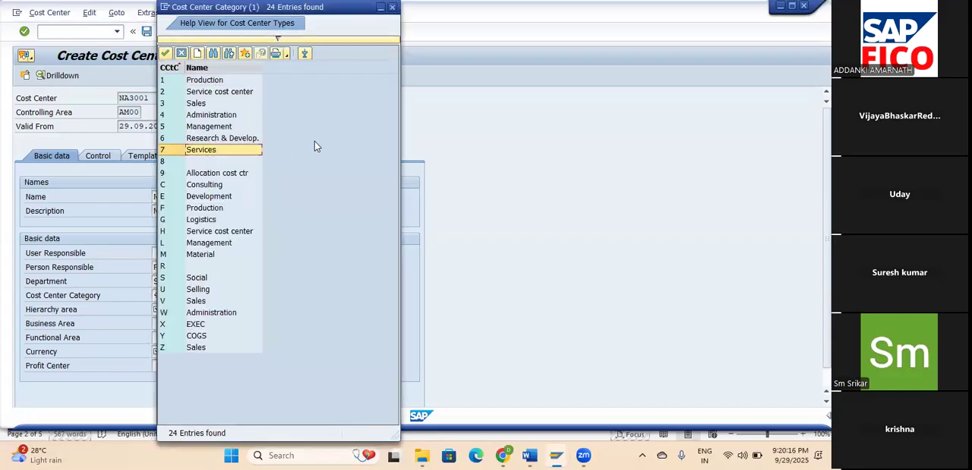
{"action": "left_click", "coordinate": [212, 94]}
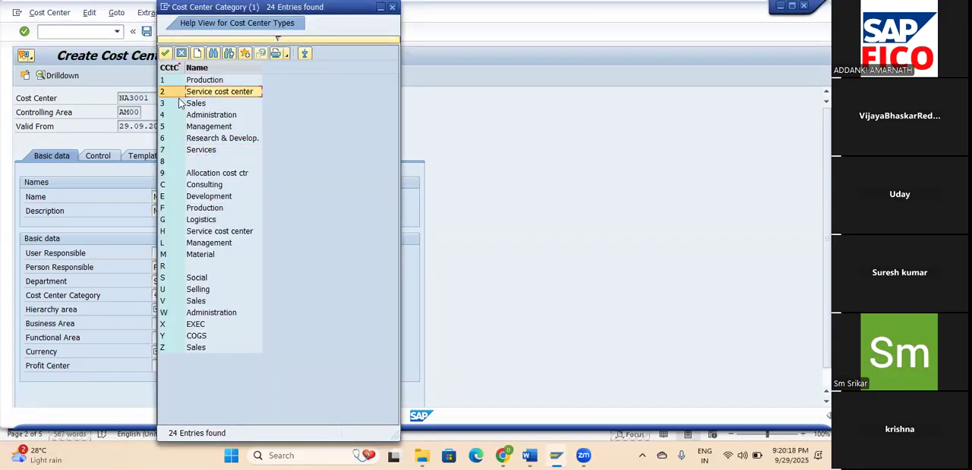
{"action": "left_click", "coordinate": [164, 53]}
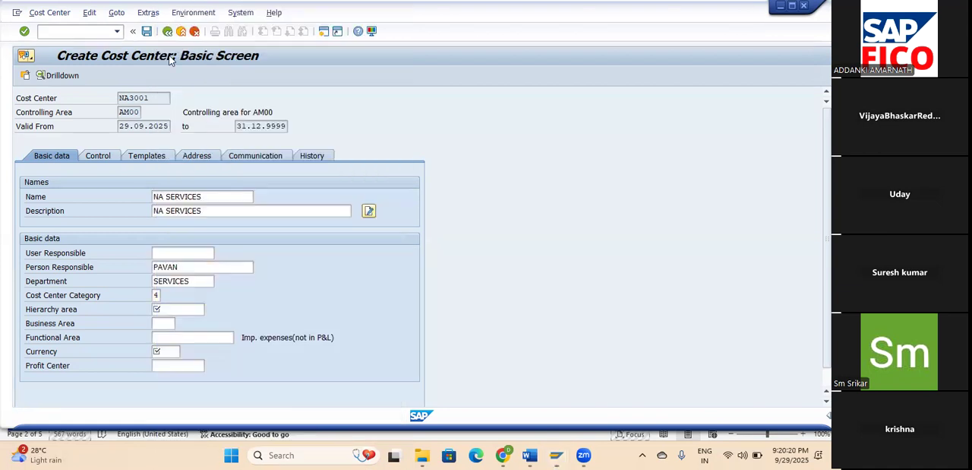
Change the description of cost center NA3001 to SERVICE COST CENTER.
{"action": "left_click", "coordinate": [224, 211]}
{"action": "left_click", "coordinate": [165, 211]}
{"action": "key", "text": "BackSpace"}
{"action": "key", "text": "BackSpace"}
{"action": "key", "text": "BackSpace"}
{"action": "key", "text": "BackSpace"}
{"action": "type", "text": "COST CENTER"}
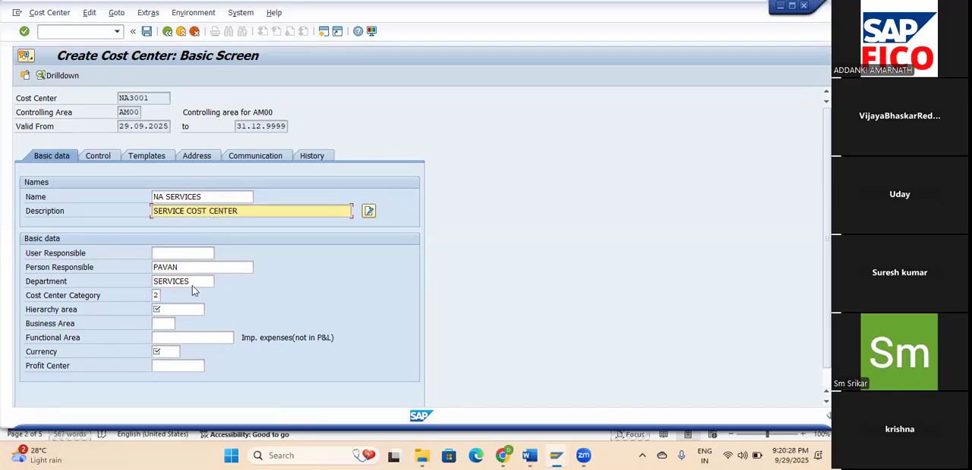
Assign cost center NA3001 to hierarchy area NA3000 (NA SERVICES).
{"action": "left_click", "coordinate": [180, 311]}
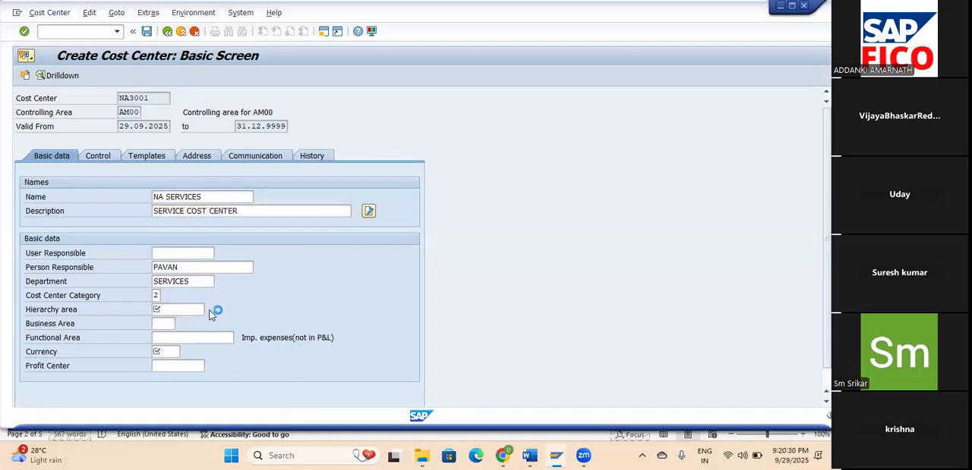
{"action": "left_click", "coordinate": [210, 310]}
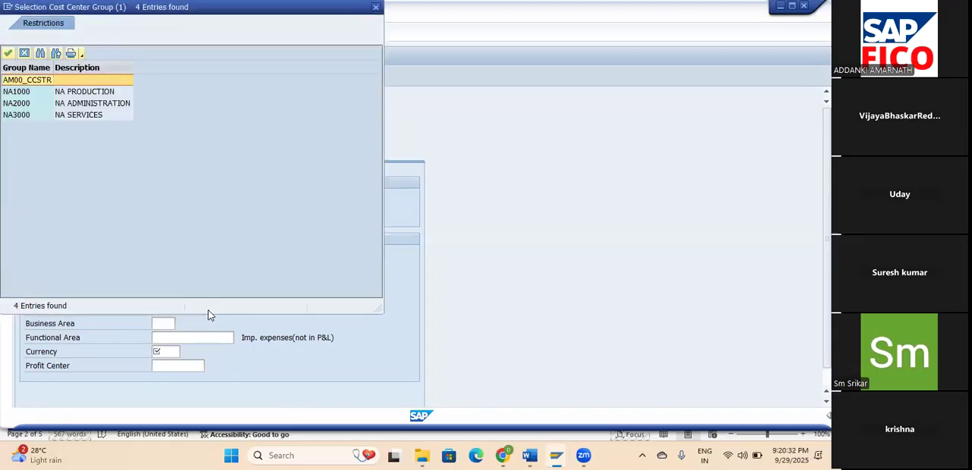
{"action": "left_click", "coordinate": [78, 115]}
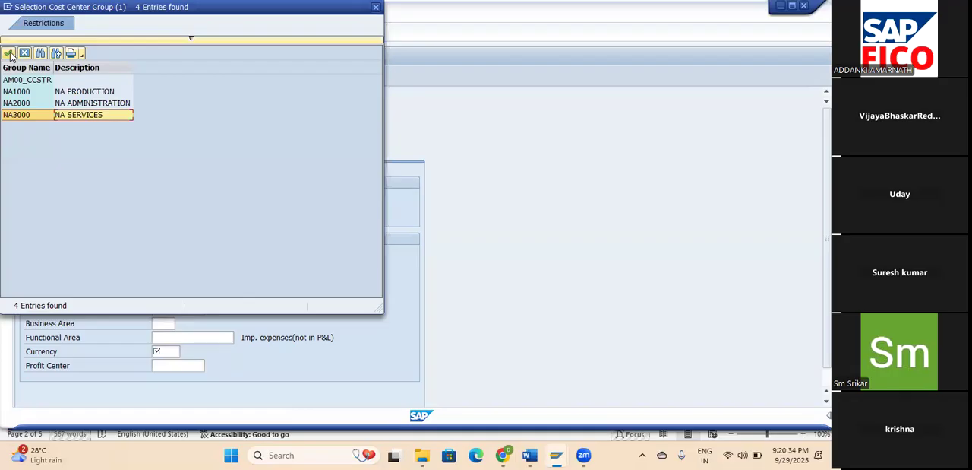
{"action": "left_click", "coordinate": [8, 52]}
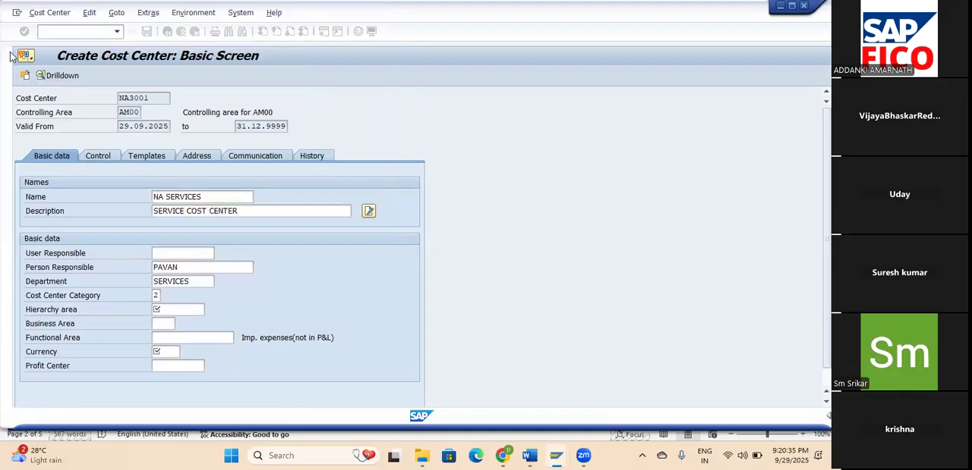
Set the currency of cost center NA3001 to INR and save the cost center without a profit center.
{"action": "left_click", "coordinate": [171, 351]}
{"action": "type", "text": "INR"}
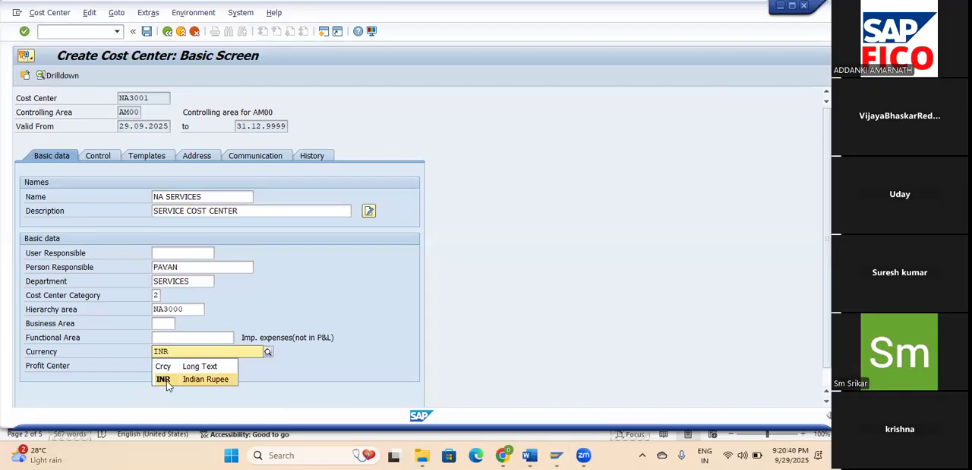
{"action": "left_click", "coordinate": [167, 379]}
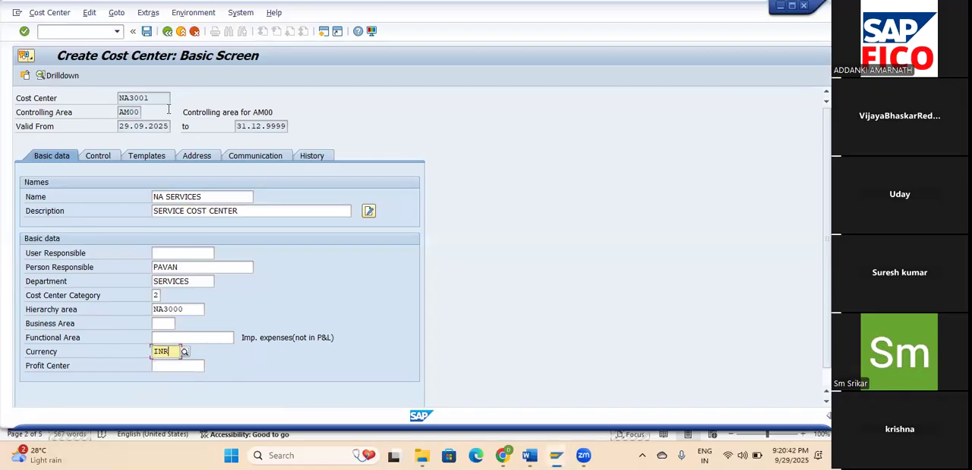
{"action": "left_click", "coordinate": [147, 32]}
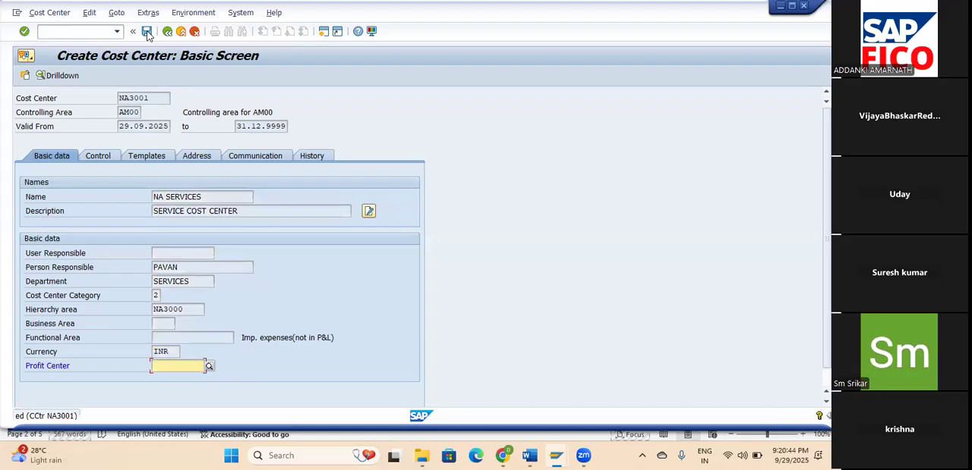
{"action": "left_click", "coordinate": [147, 31]}
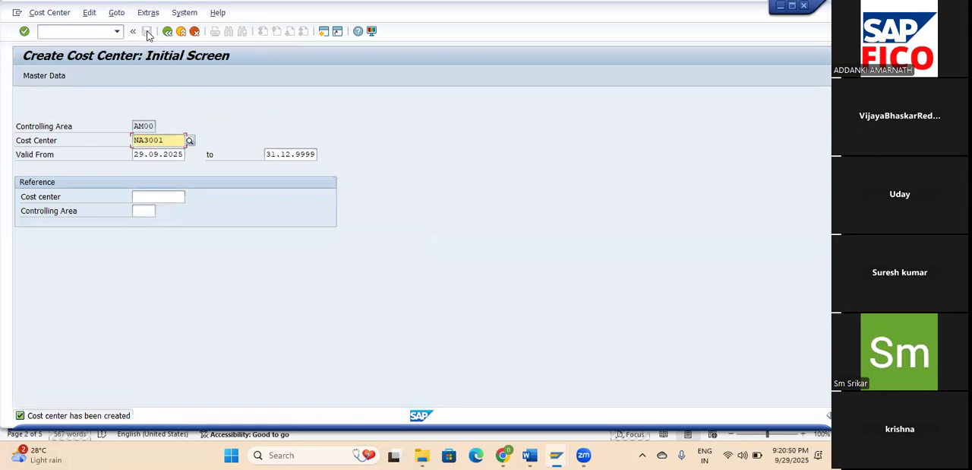
Switch to the Controlling document in Word and examine the listed cost center creation steps and transaction codes.
{"action": "left_click", "coordinate": [531, 454]}
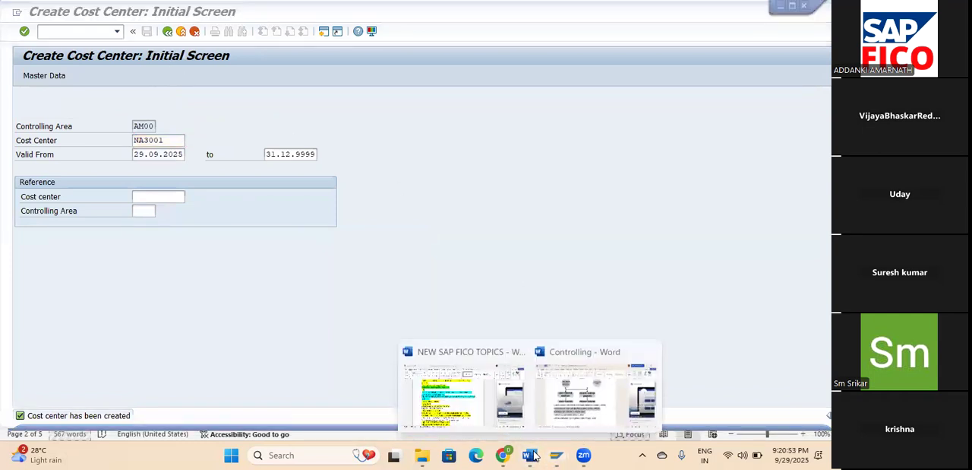
{"action": "left_click", "coordinate": [583, 412]}
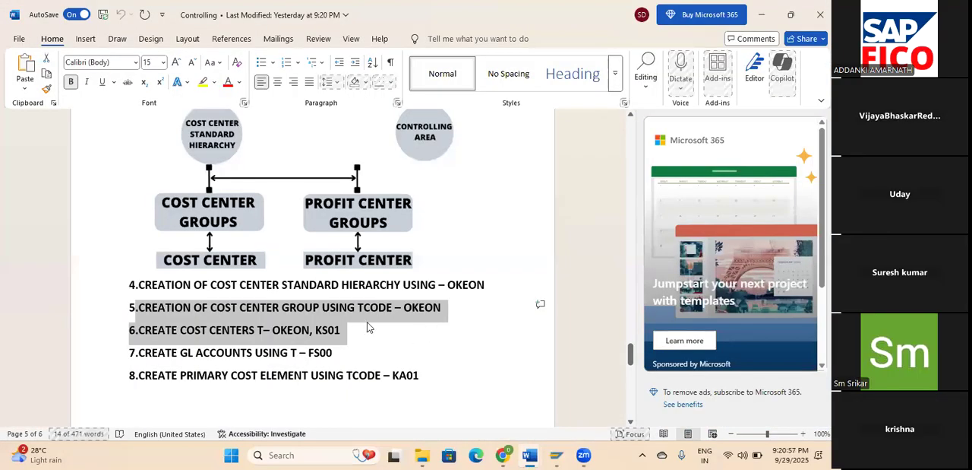
{"action": "double_click", "coordinate": [415, 309]}
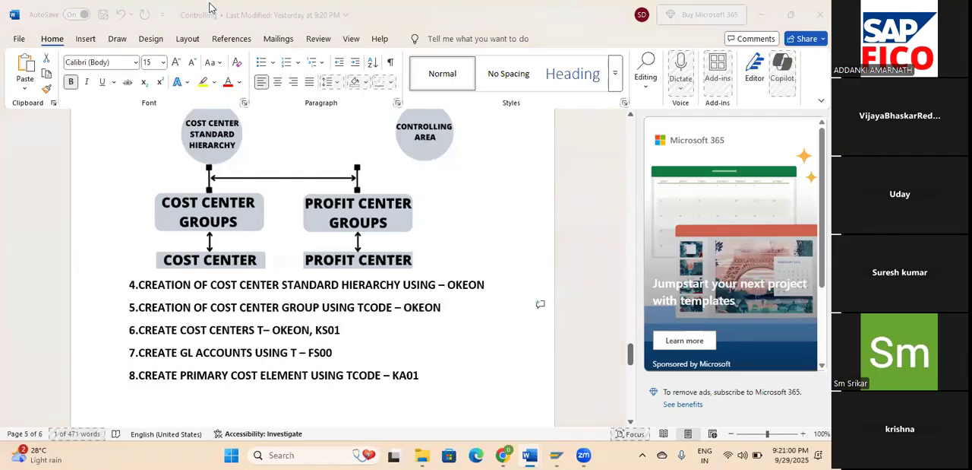
Switch back to SAP and open the standard hierarchy for cost centers in change mode (OKEON).
{"action": "key", "text": "alt+Tab"}
{"action": "left_click", "coordinate": [63, 35]}
{"action": "type", "text": "/nks03"}
{"action": "key", "text": "Return"}
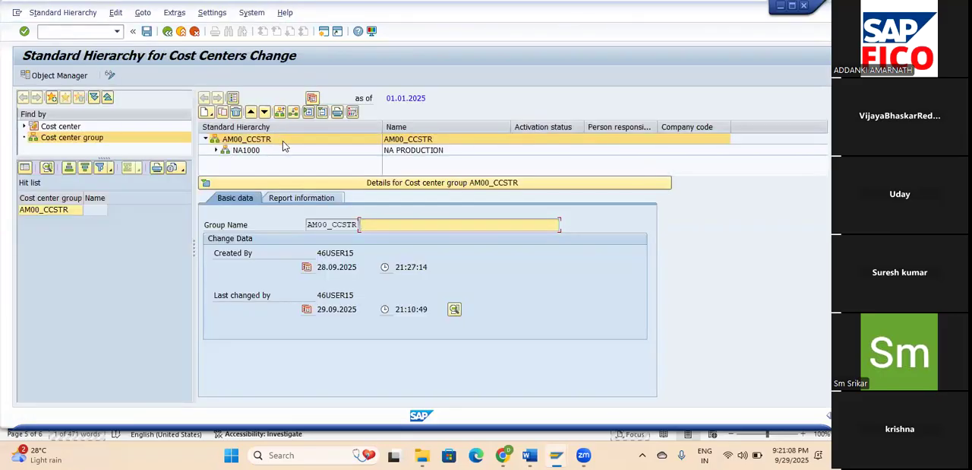
Close the detail area and expand groups NA1000, NA2000 and NA3000 under AM00_CCSTR to examine their cost centers.
{"action": "left_click", "coordinate": [204, 184]}
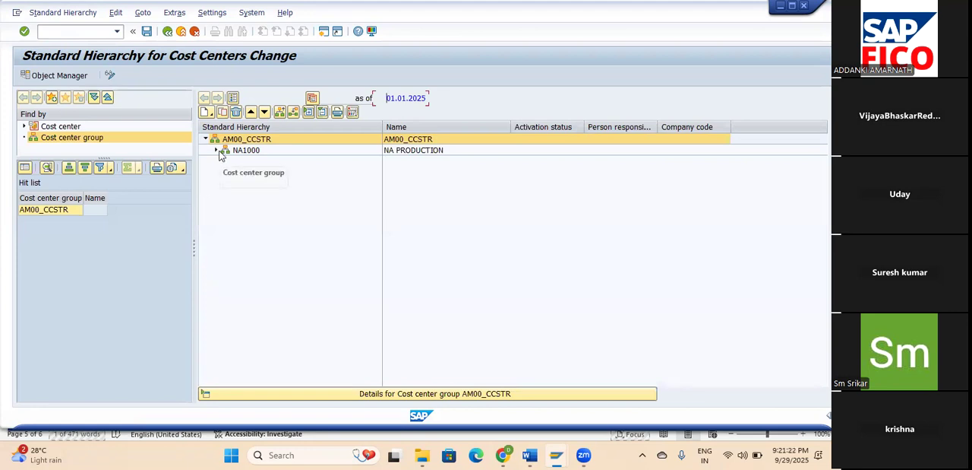
{"action": "left_click", "coordinate": [217, 150]}
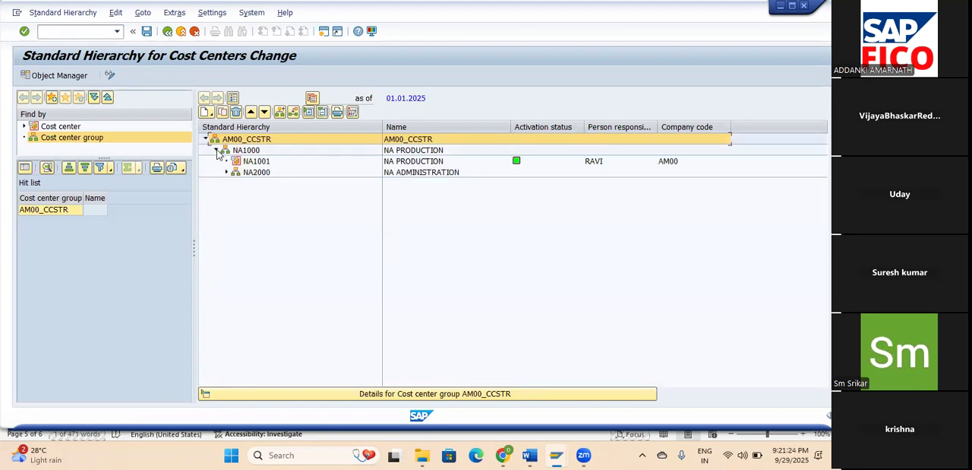
{"action": "left_click", "coordinate": [227, 172]}
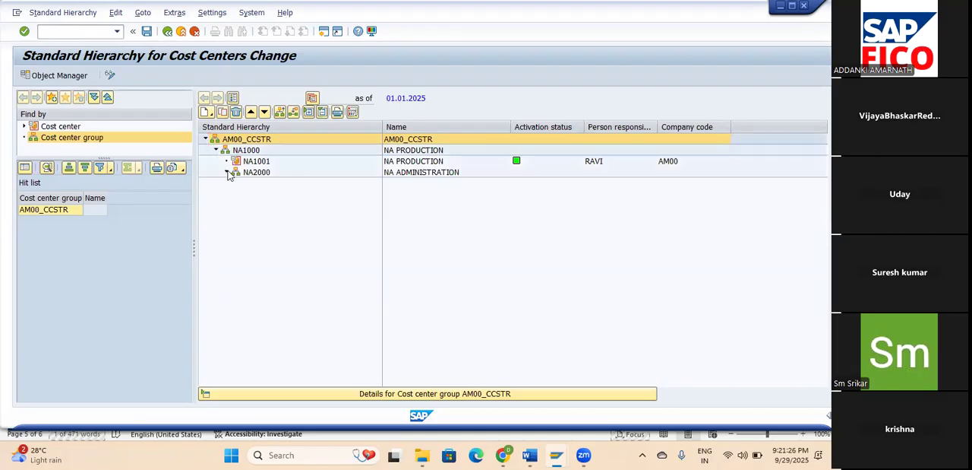
{"action": "left_click", "coordinate": [237, 194]}
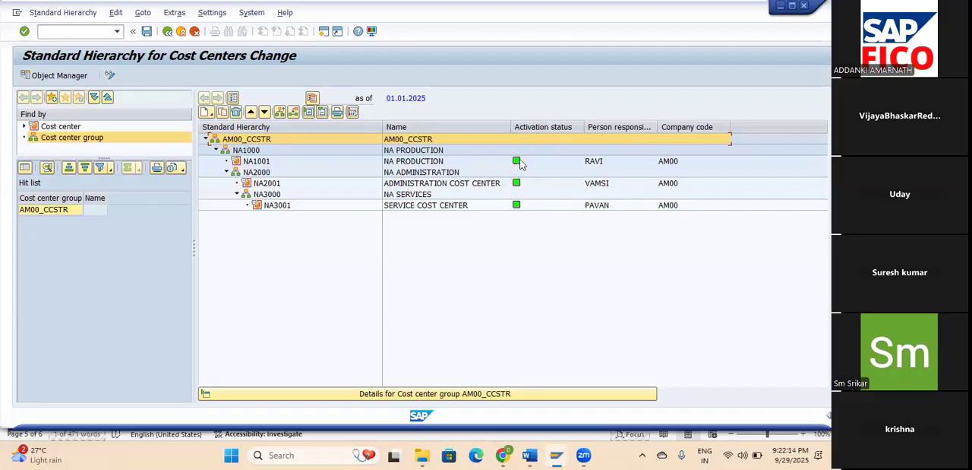
Open transaction FS00 and bring up G/L account 400610 (Stationary Expenses) from the INDIRECT EXP group in change mode.
{"action": "type", "text": "/NFS00"}
{"action": "key", "text": "Return"}
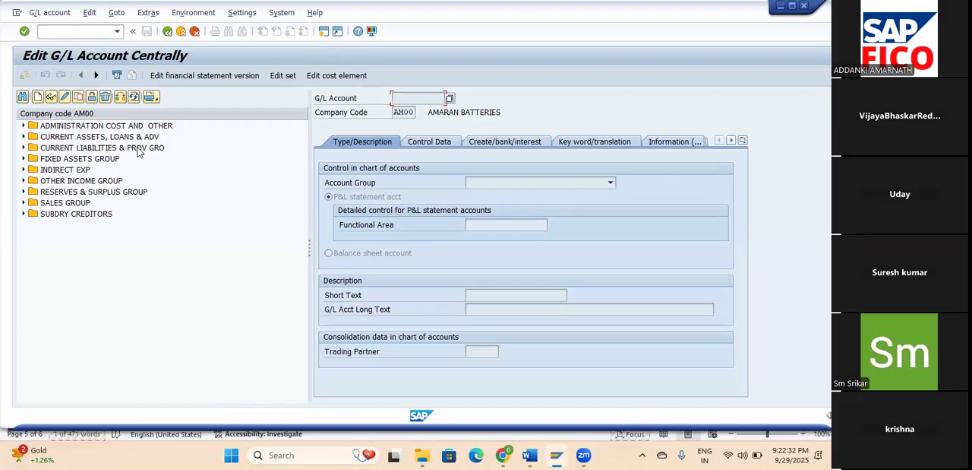
{"action": "left_click", "coordinate": [23, 170]}
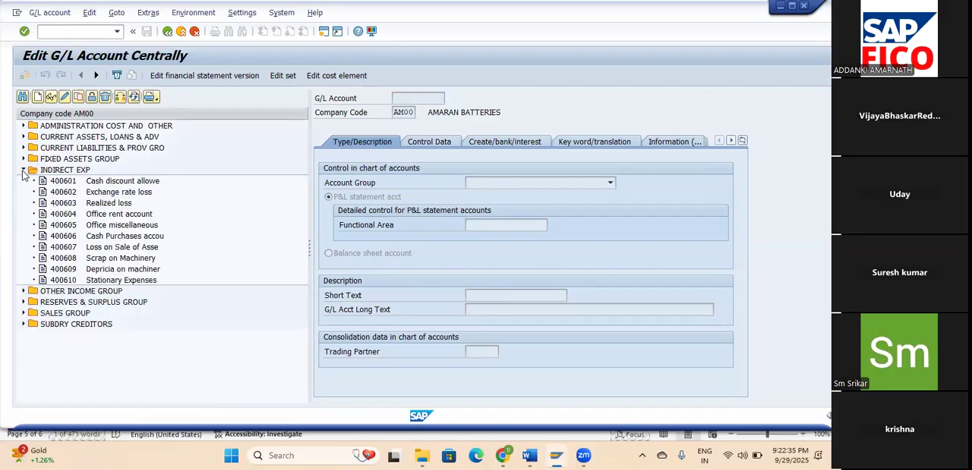
{"action": "left_click", "coordinate": [115, 280]}
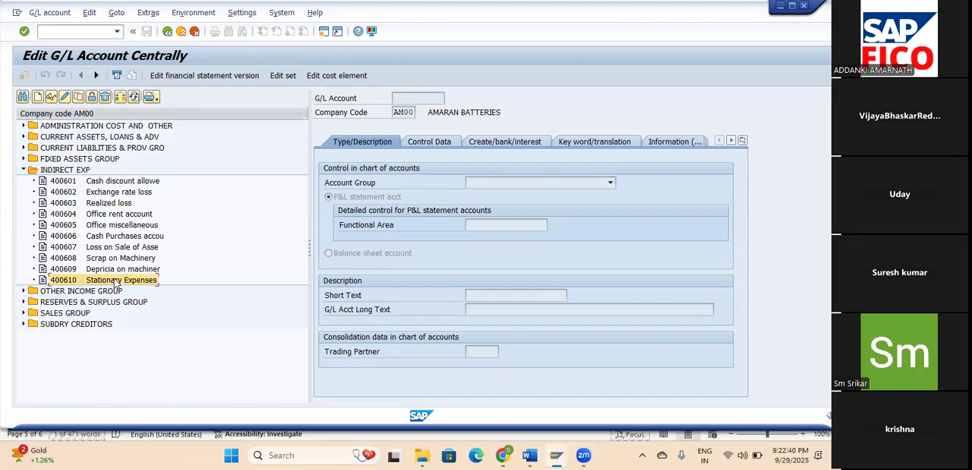
{"action": "left_click", "coordinate": [66, 97]}
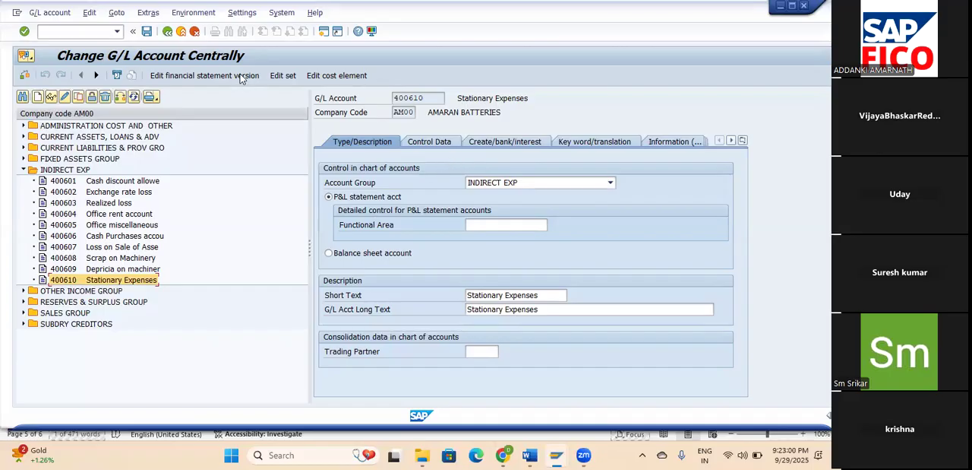
Assign cost center NA2001 (NA ADMINISTRATION) as the default account assignment of cost element 400610 and save the cost element.
{"action": "left_click", "coordinate": [329, 76]}
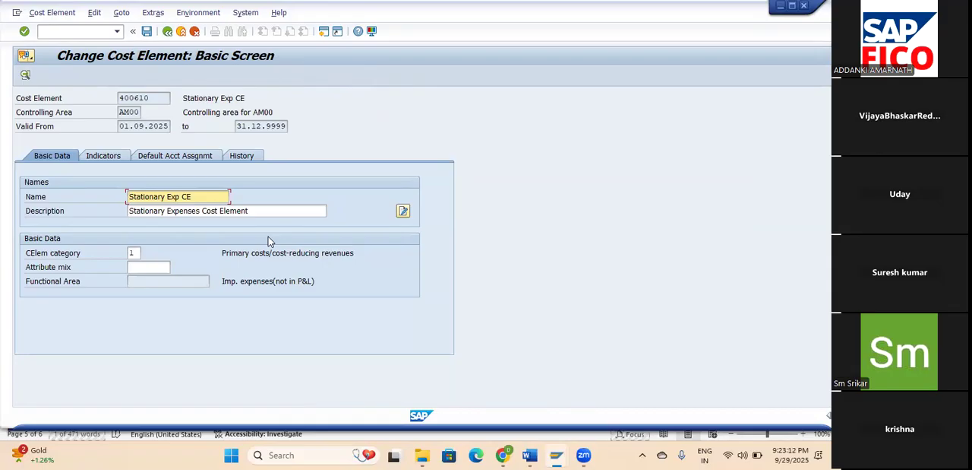
{"action": "left_click", "coordinate": [188, 159]}
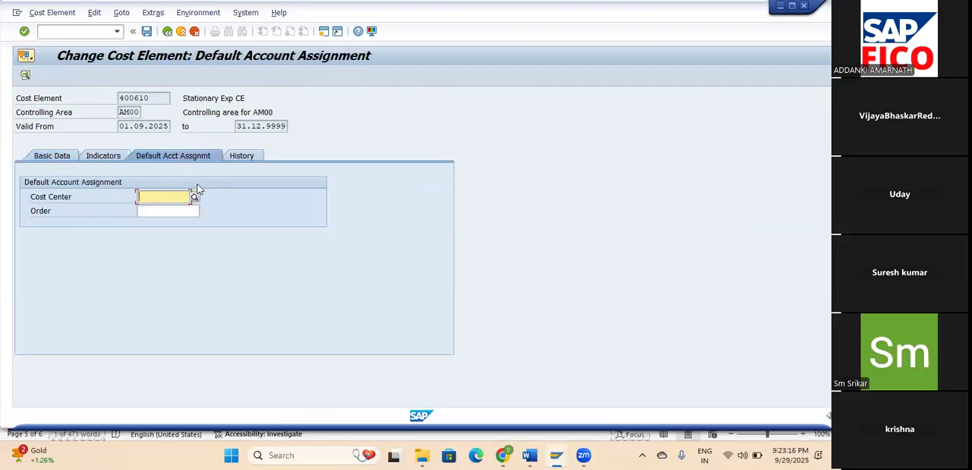
{"action": "left_click", "coordinate": [196, 196]}
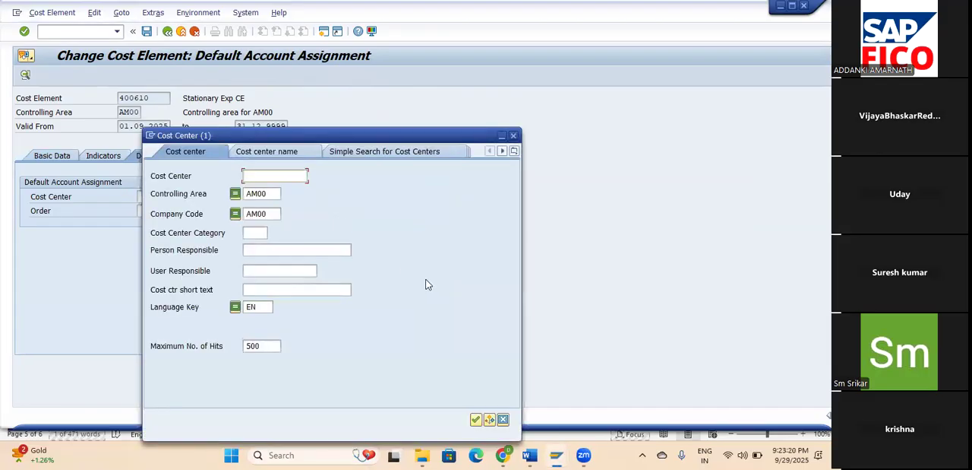
{"action": "left_click", "coordinate": [475, 422]}
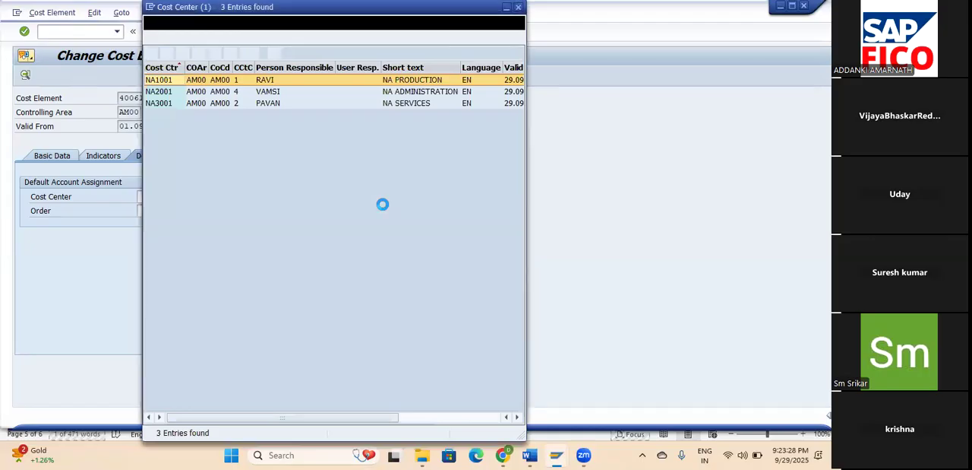
{"action": "left_click", "coordinate": [410, 92]}
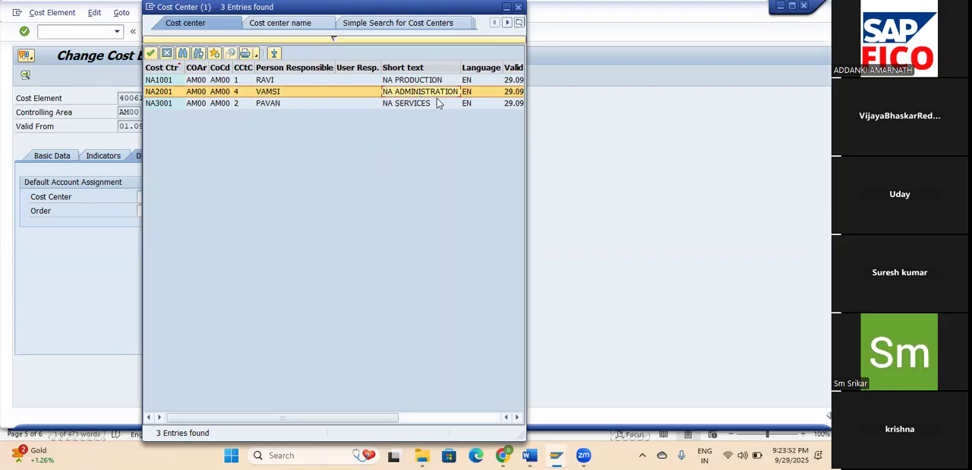
{"action": "left_click", "coordinate": [152, 54]}
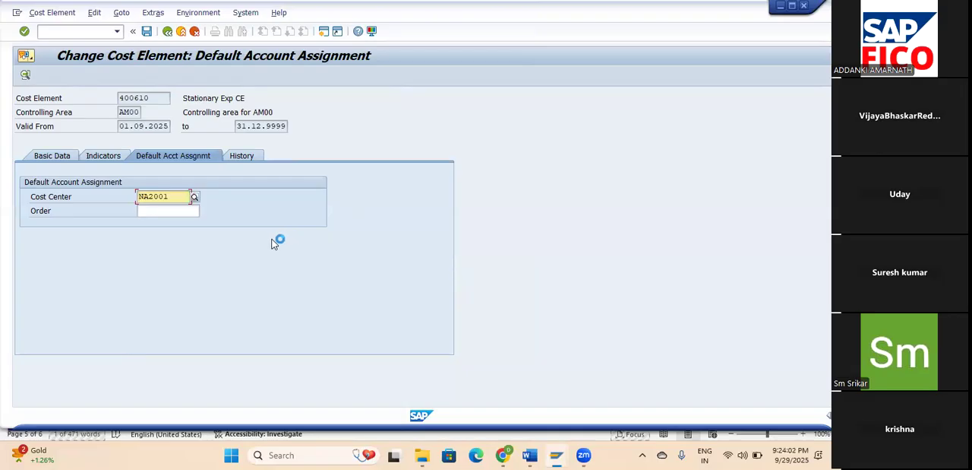
{"action": "left_click", "coordinate": [149, 35]}
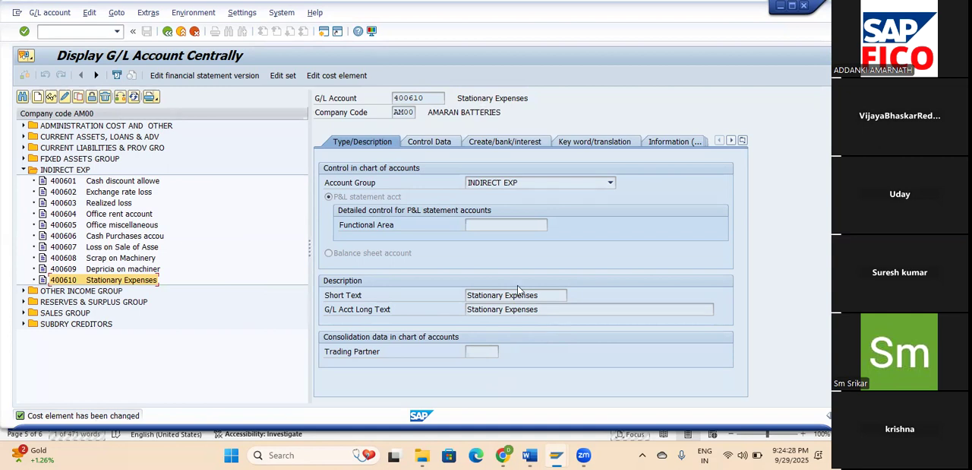
{"action": "left_click", "coordinate": [79, 31]}
{"action": "type", "text": "/NK02"}
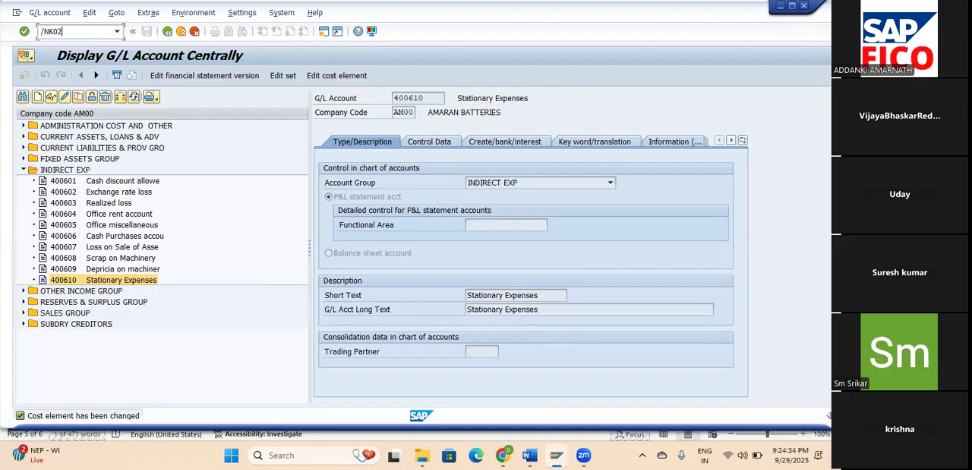
{"action": "key", "text": "Return"}
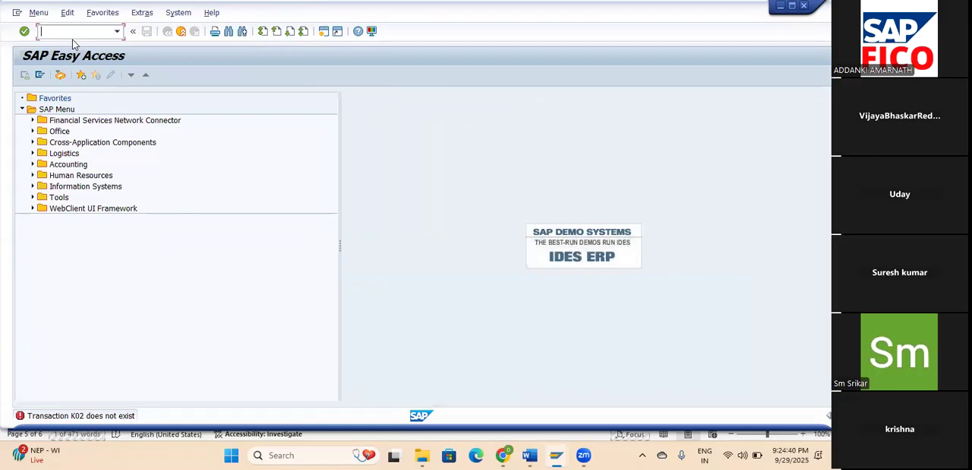
Open cost element 400610 through transaction KA02 and check its default account assignment.
{"action": "type", "text": "/NKA02"}
{"action": "key", "text": "Return"}
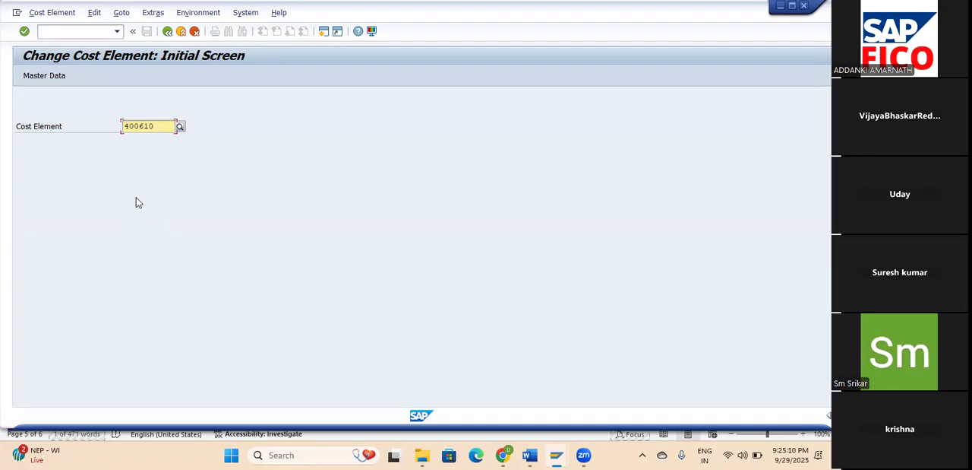
{"action": "key", "text": "Return"}
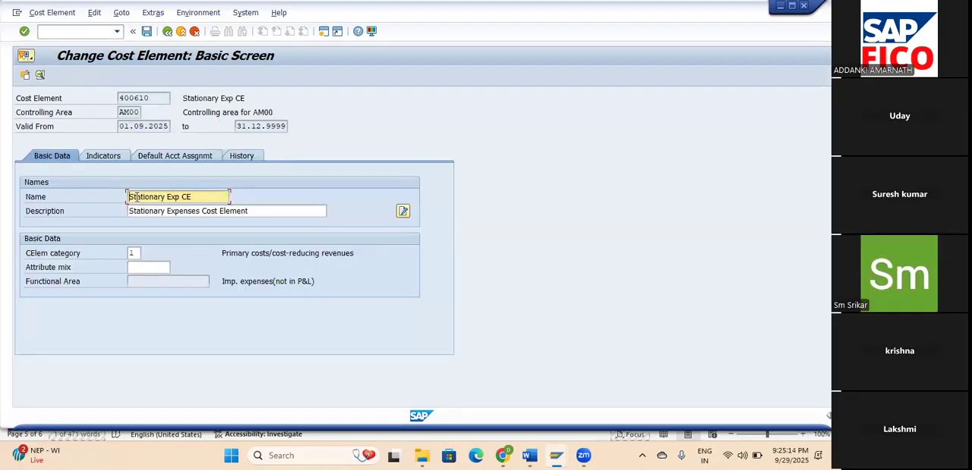
{"action": "left_click", "coordinate": [186, 155]}
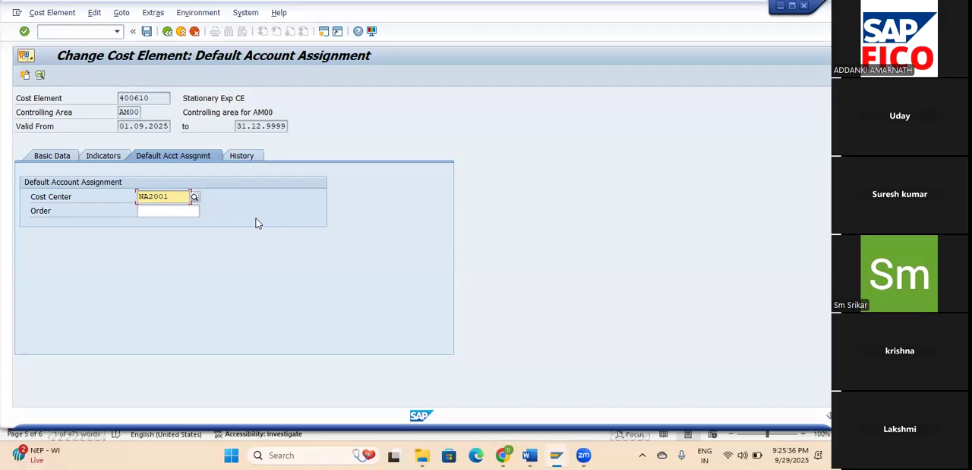
Open the G/L account posting header entry and set the document date to 29.09.2025.
{"action": "left_click", "coordinate": [81, 31]}
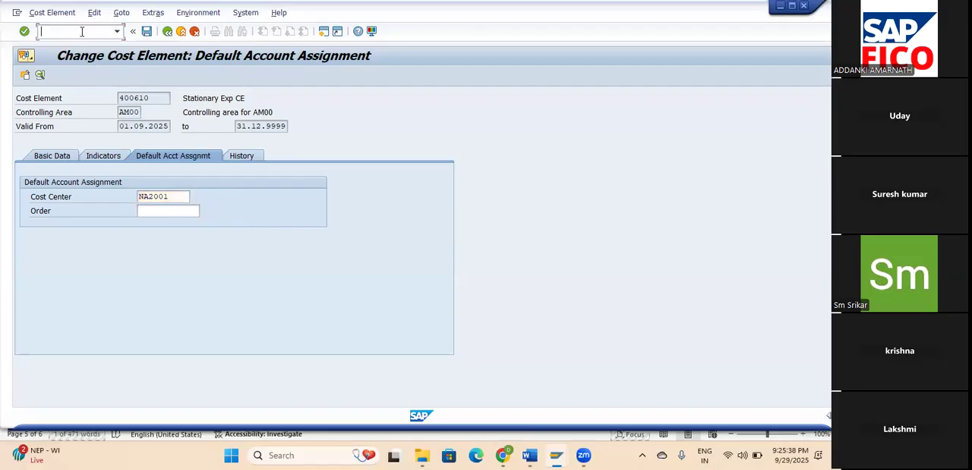
{"action": "type", "text": "/N"}
{"action": "type", "text": "FB50"}
{"action": "key", "text": "Return"}
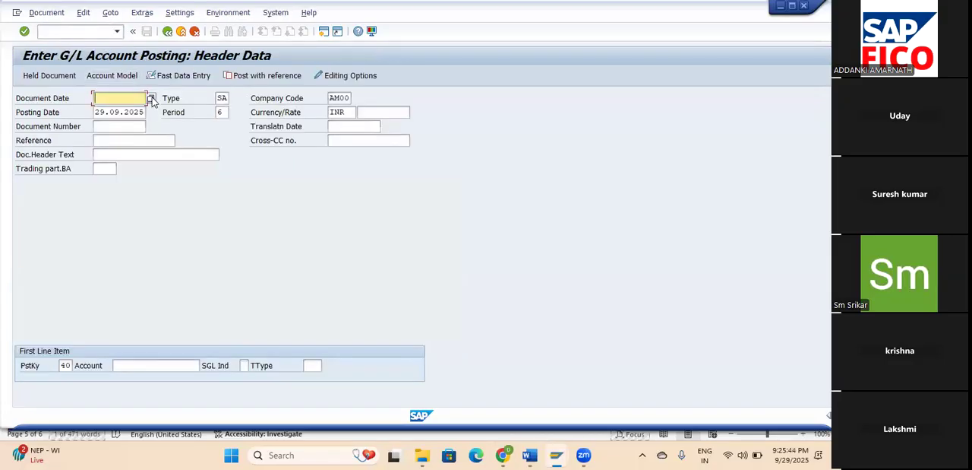
{"action": "left_click", "coordinate": [156, 99]}
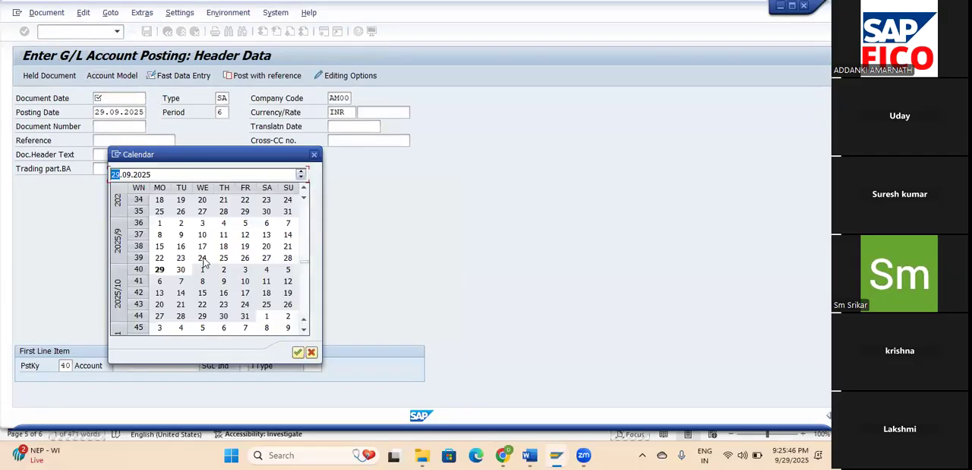
{"action": "double_click", "coordinate": [160, 270]}
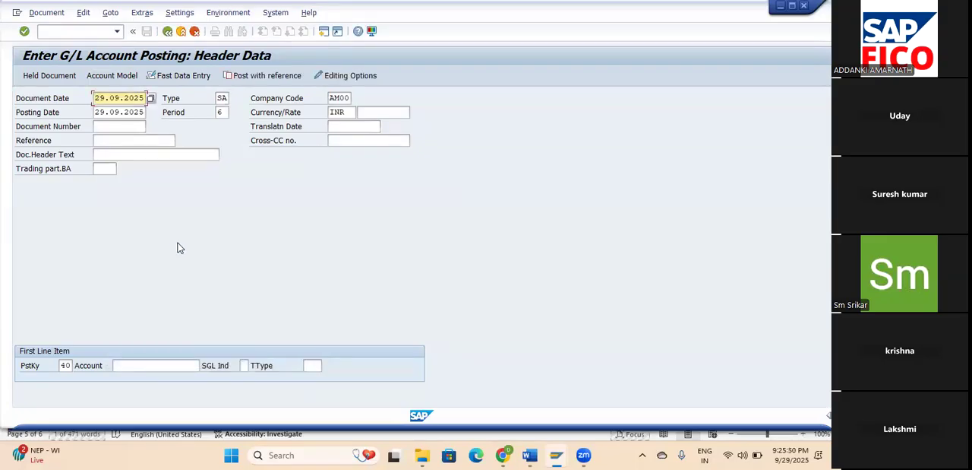
Select G/L account 400610 (Stationary Expenses) from the chart of accounts as the first line item's account with posting key 40.
{"action": "left_click", "coordinate": [149, 359]}
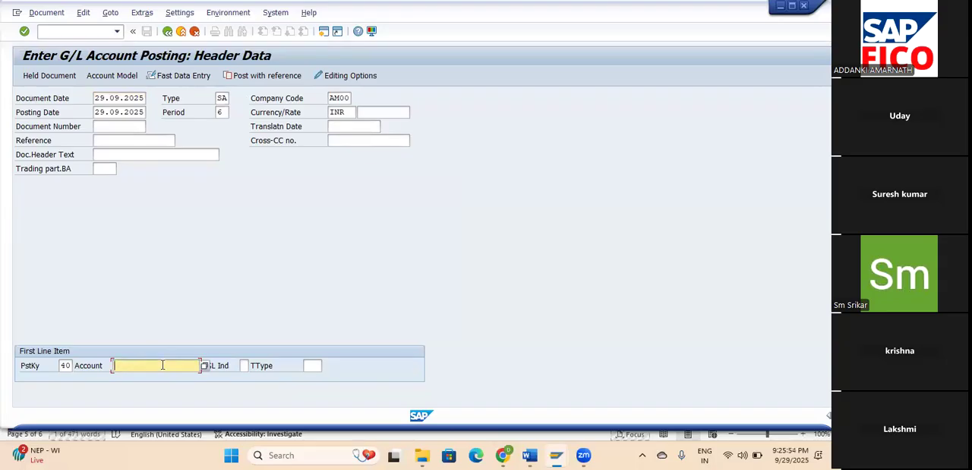
{"action": "left_click", "coordinate": [204, 366]}
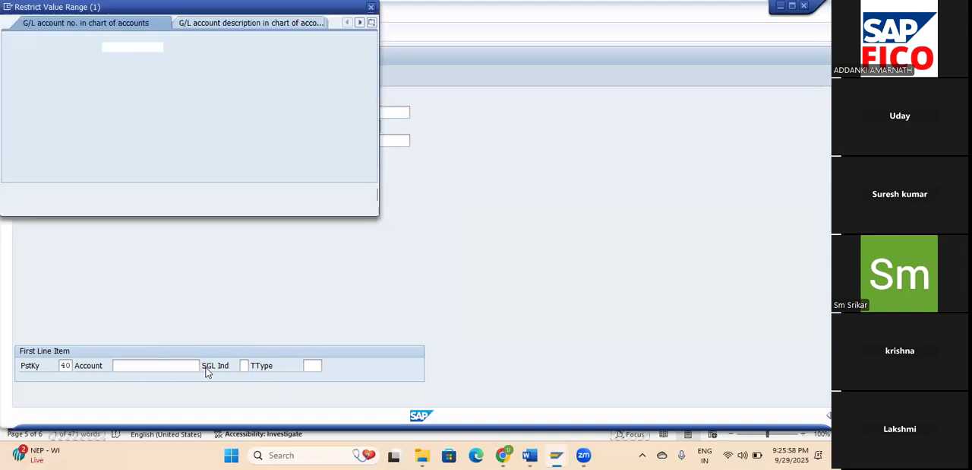
{"action": "left_click", "coordinate": [333, 194]}
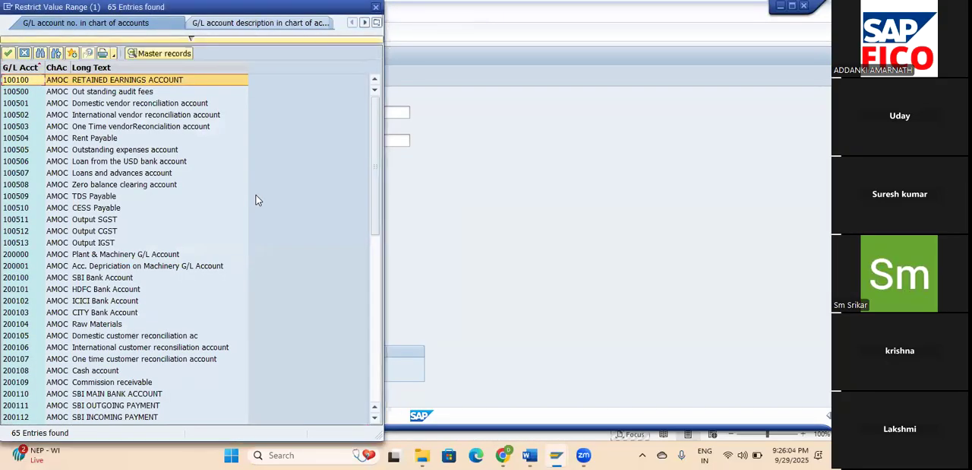
{"action": "scroll", "coordinate": [125, 213], "scroll_direction": "down", "scroll_amount": 4}
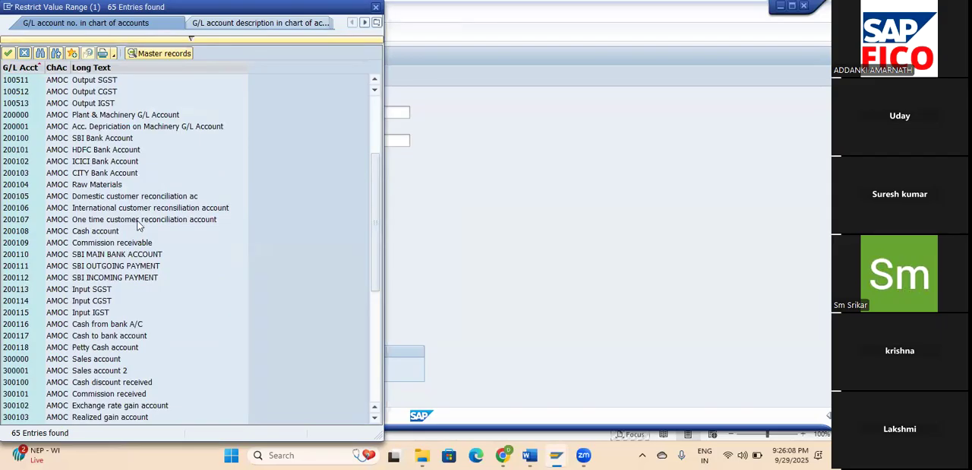
{"action": "scroll", "coordinate": [138, 224], "scroll_direction": "down", "scroll_amount": 1}
{"action": "scroll", "coordinate": [138, 224], "scroll_direction": "down", "scroll_amount": 2}
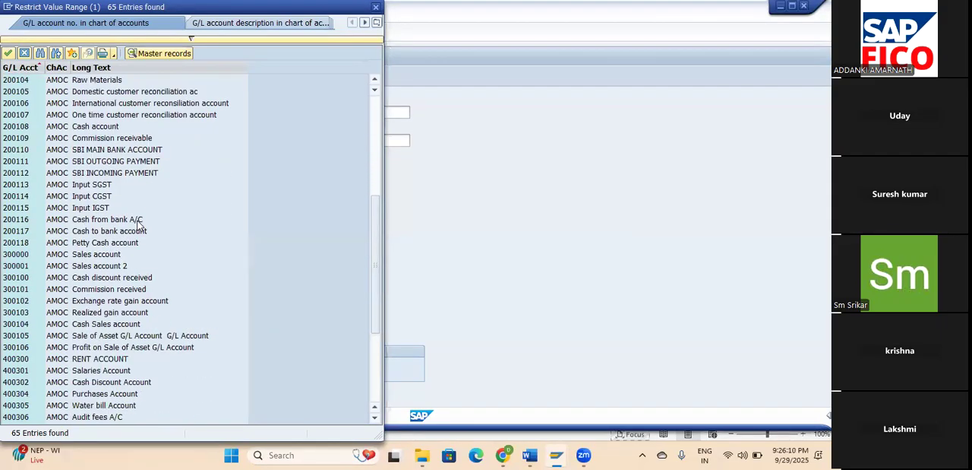
{"action": "scroll", "coordinate": [138, 224], "scroll_direction": "down", "scroll_amount": 1}
{"action": "scroll", "coordinate": [138, 223], "scroll_direction": "down", "scroll_amount": 4}
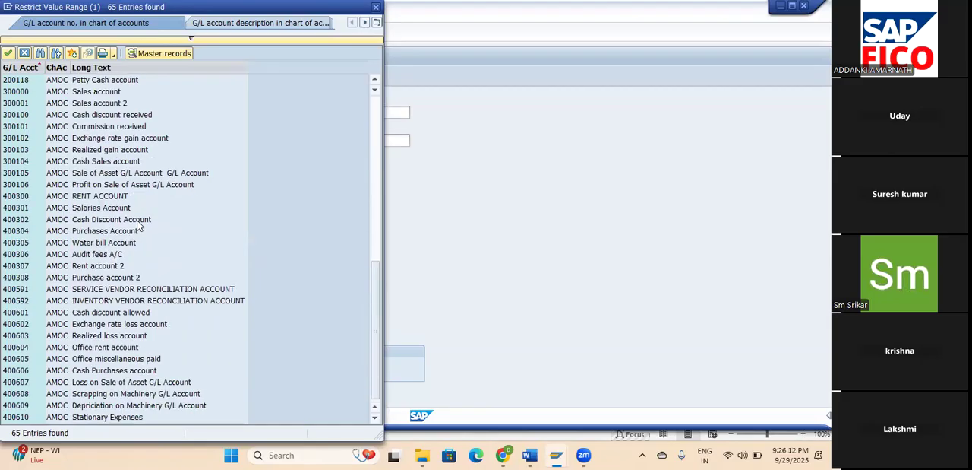
{"action": "left_click", "coordinate": [127, 418]}
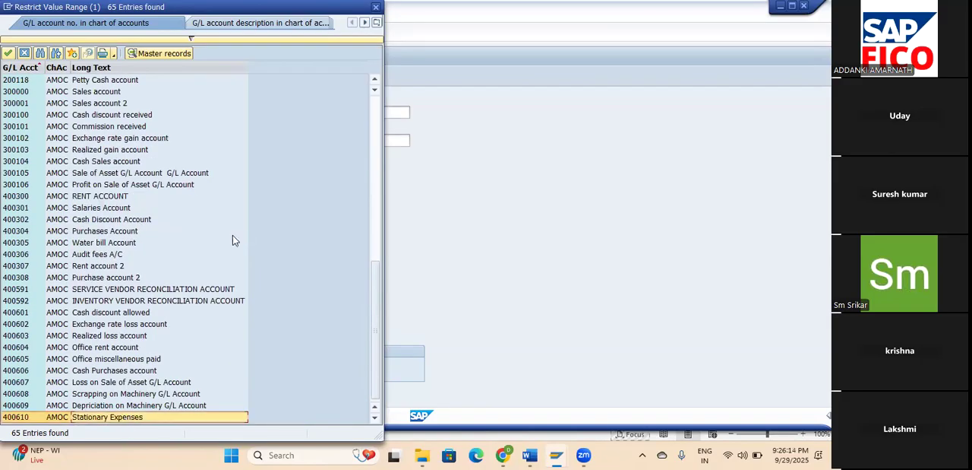
{"action": "left_click", "coordinate": [7, 54]}
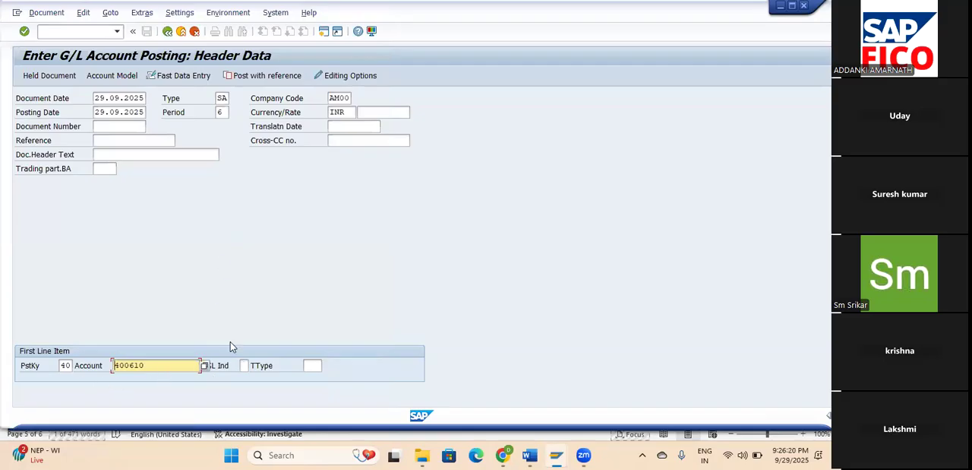
{"action": "key", "text": "Return"}
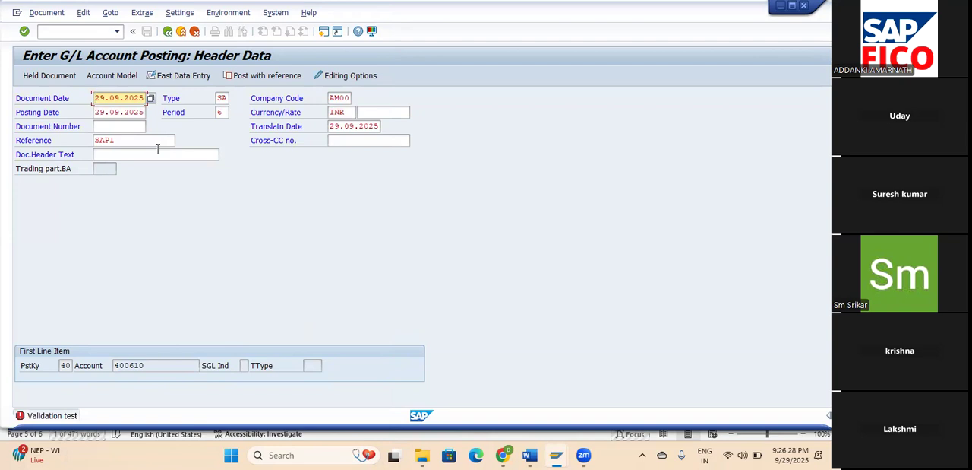
Set the document header text to AM00 and proceed to the debit line item.
{"action": "left_click", "coordinate": [119, 125]}
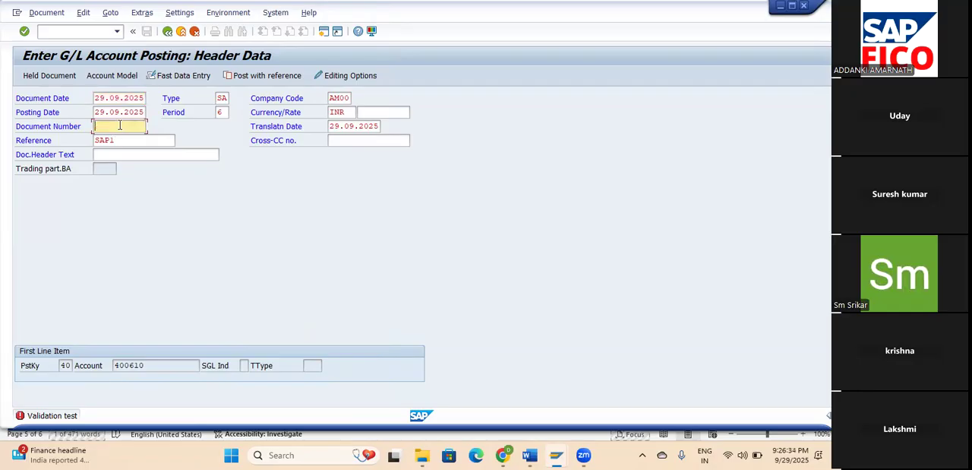
{"action": "left_click", "coordinate": [113, 156]}
{"action": "type", "text": "A"}
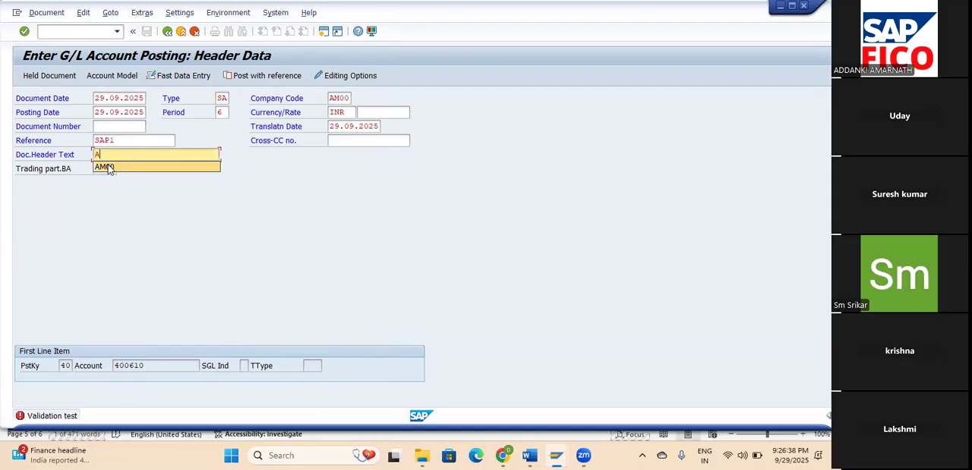
{"action": "left_click", "coordinate": [108, 165]}
{"action": "key", "text": "Return"}
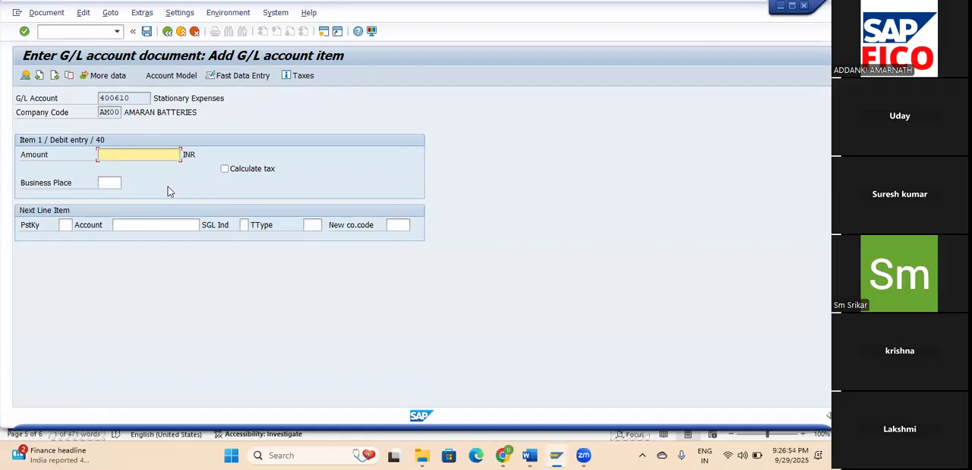
Set the debit amount to 10000 INR and add a next line item with posting key 50 and account 200100 (SBI Bank Account).
{"action": "type", "text": "10000"}
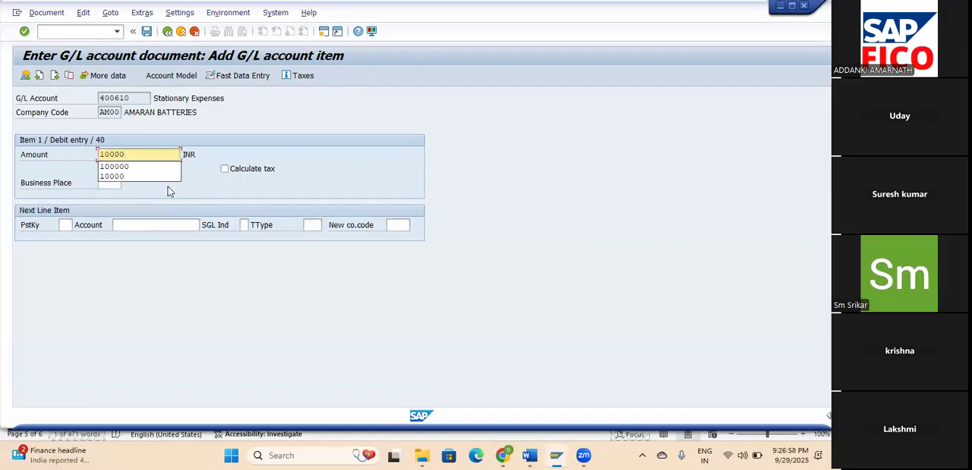
{"action": "key", "text": "Tab"}
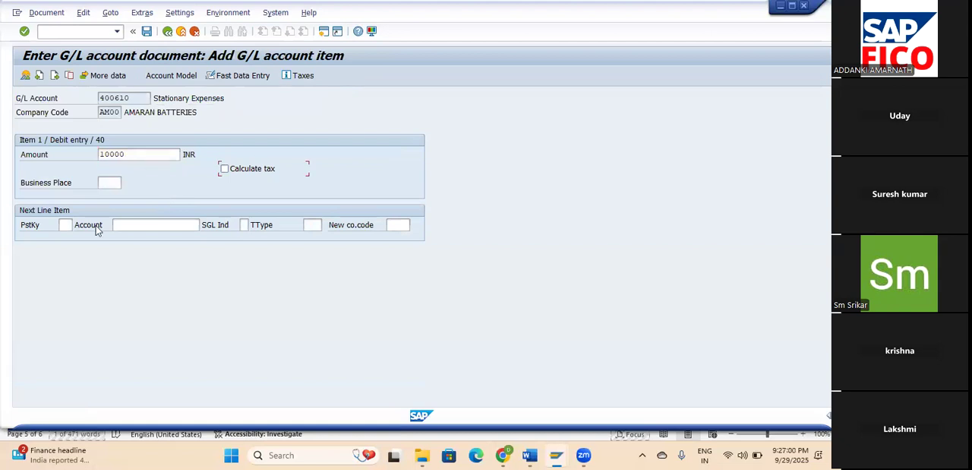
{"action": "left_click", "coordinate": [66, 223]}
{"action": "type", "text": "50"}
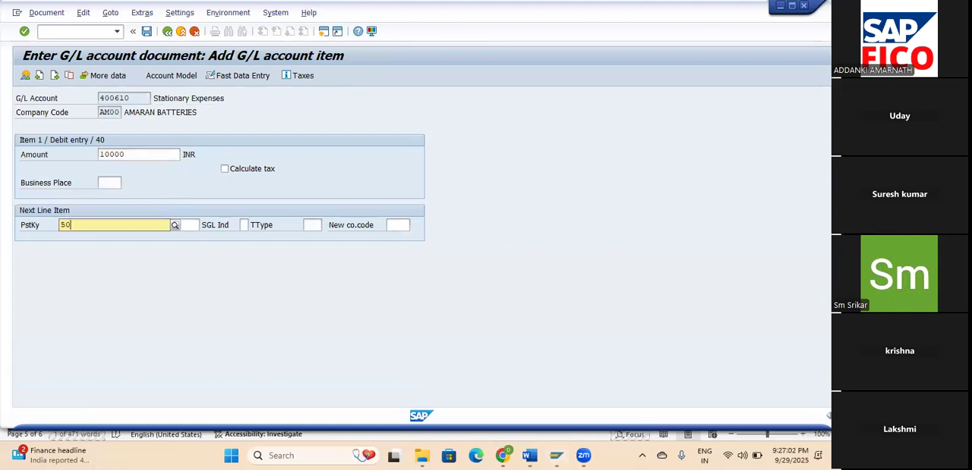
{"action": "left_click", "coordinate": [82, 255]}
{"action": "left_click", "coordinate": [147, 224]}
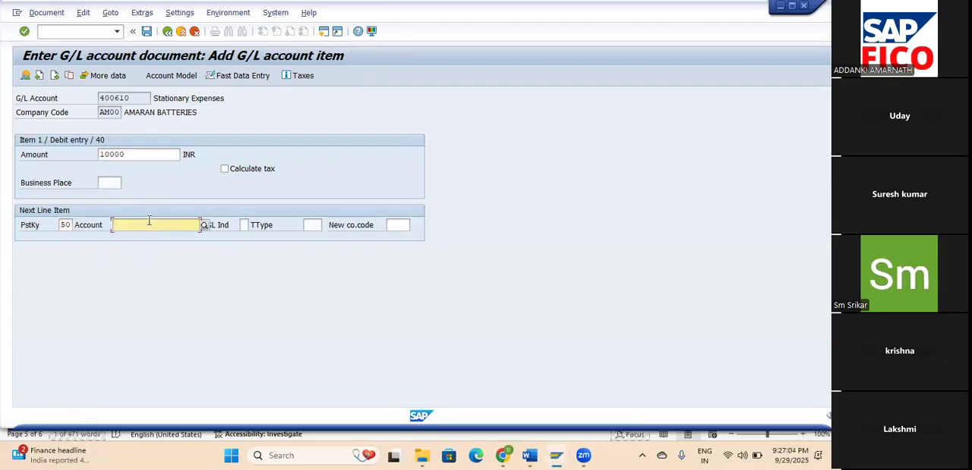
{"action": "left_click", "coordinate": [204, 225]}
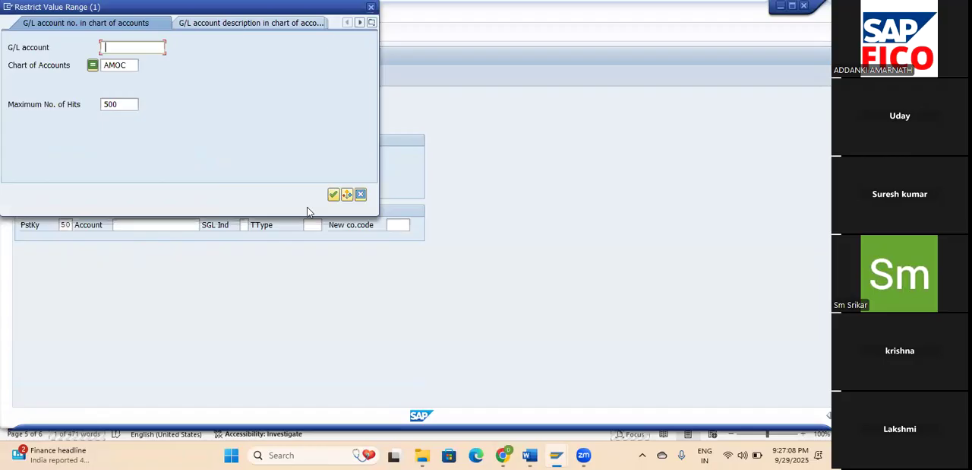
{"action": "left_click", "coordinate": [332, 194]}
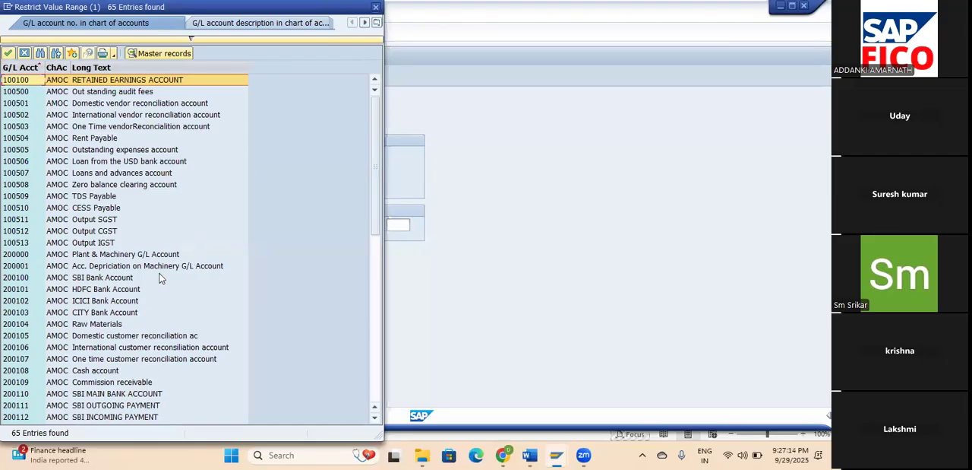
{"action": "left_click", "coordinate": [128, 278]}
{"action": "left_click", "coordinate": [7, 54]}
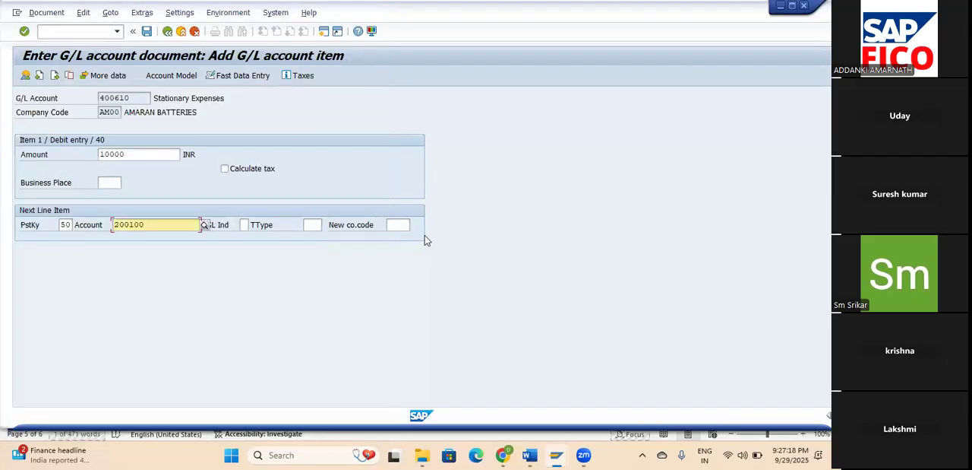
{"action": "key", "text": "Return"}
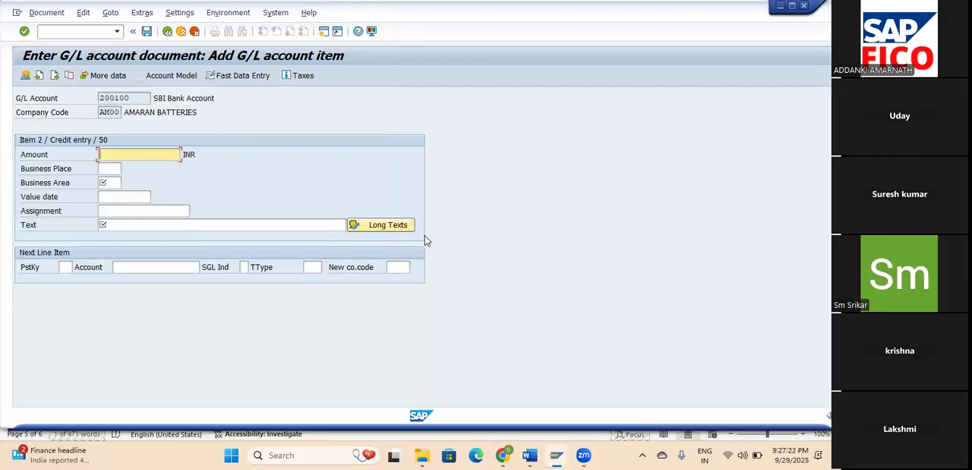
Complete the SBI bank credit line with amount *, text + and business area AMCB (Chennai).
{"action": "type", "text": "*"}
{"action": "left_click", "coordinate": [126, 224]}
{"action": "type", "text": "+"}
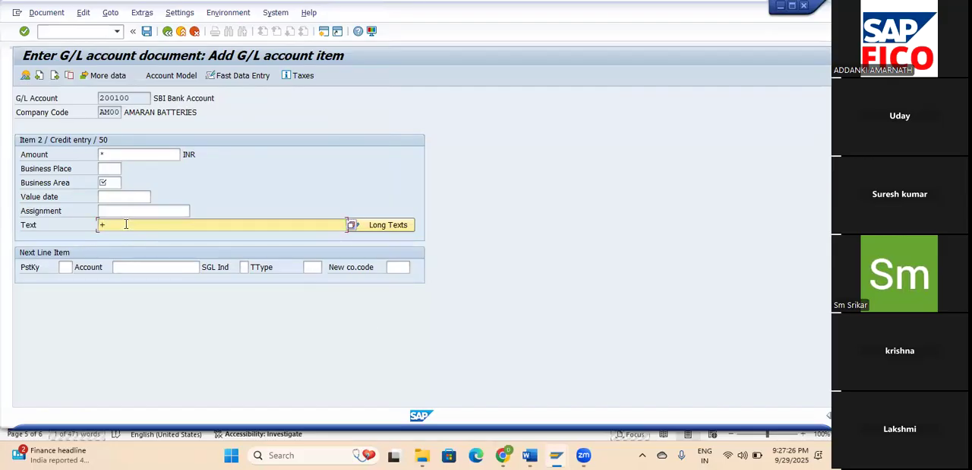
{"action": "key", "text": "Return"}
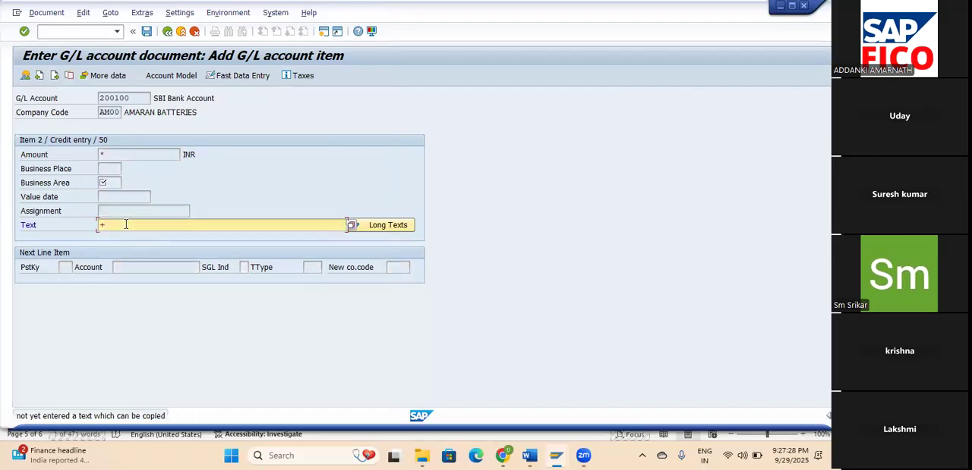
{"action": "key", "text": "Return"}
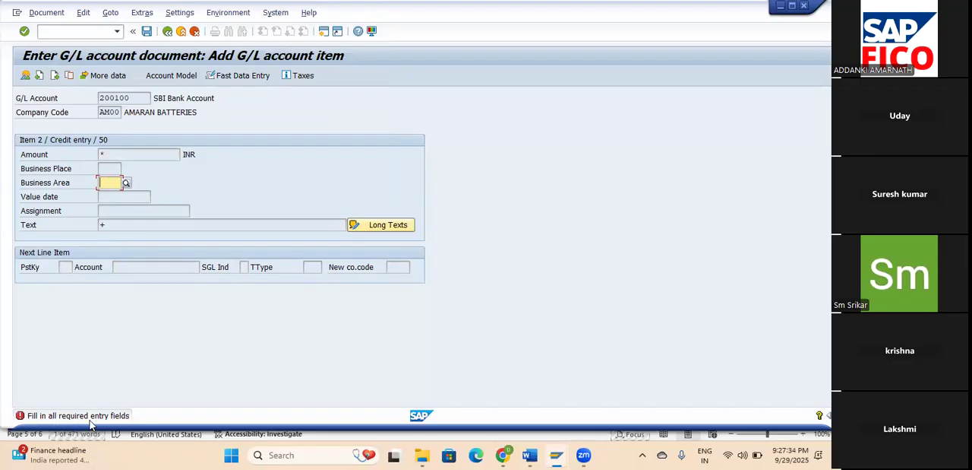
{"action": "left_click", "coordinate": [127, 183]}
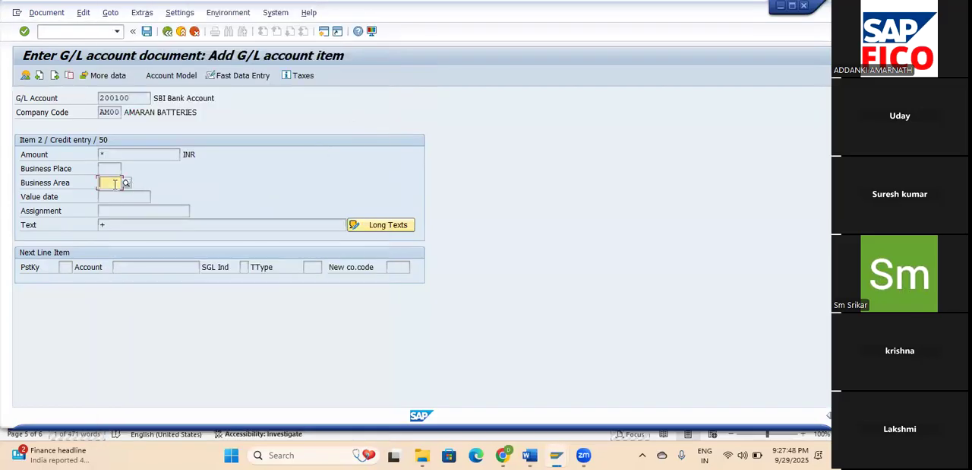
{"action": "type", "text": "AM"}
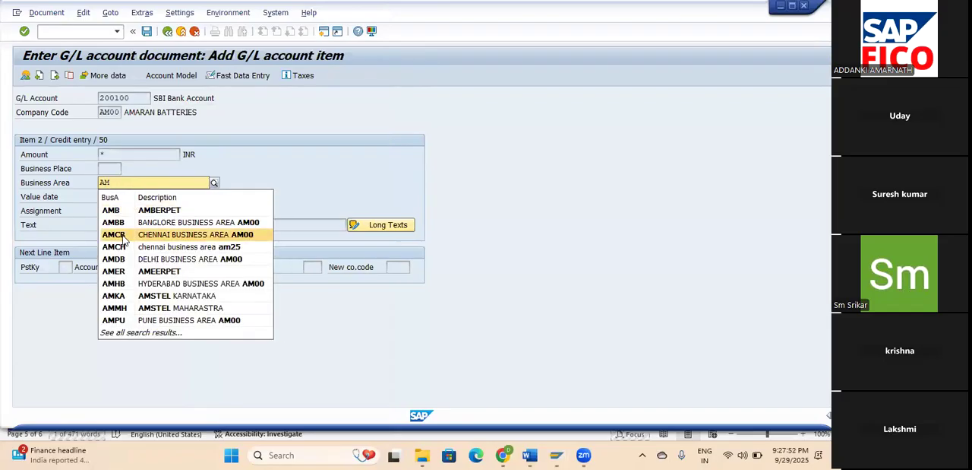
{"action": "left_click", "coordinate": [122, 236]}
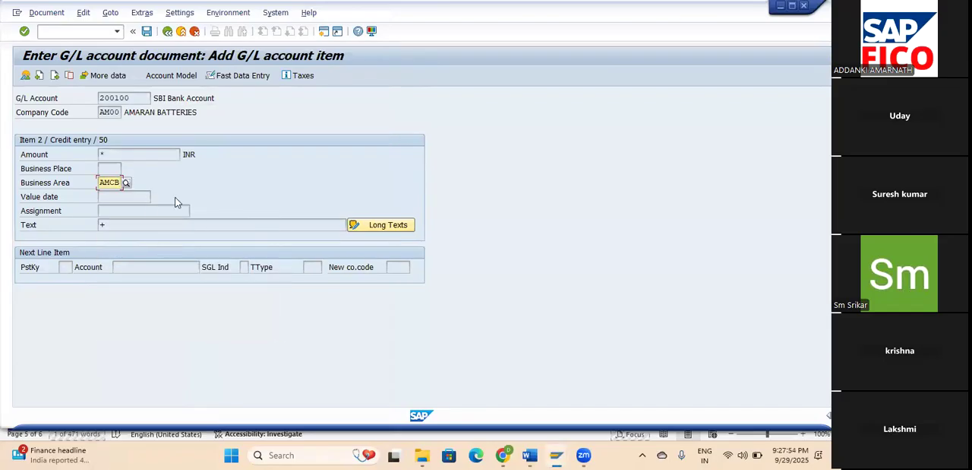
{"action": "key", "text": "Return"}
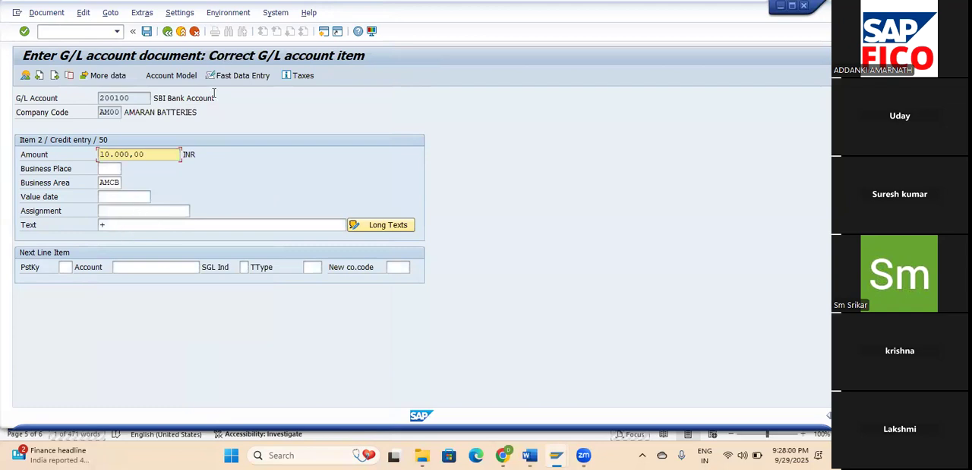
Simulate the stationary expense document, post it, and call up the display of the posted document.
{"action": "left_click", "coordinate": [46, 12]}
{"action": "left_click", "coordinate": [79, 69]}
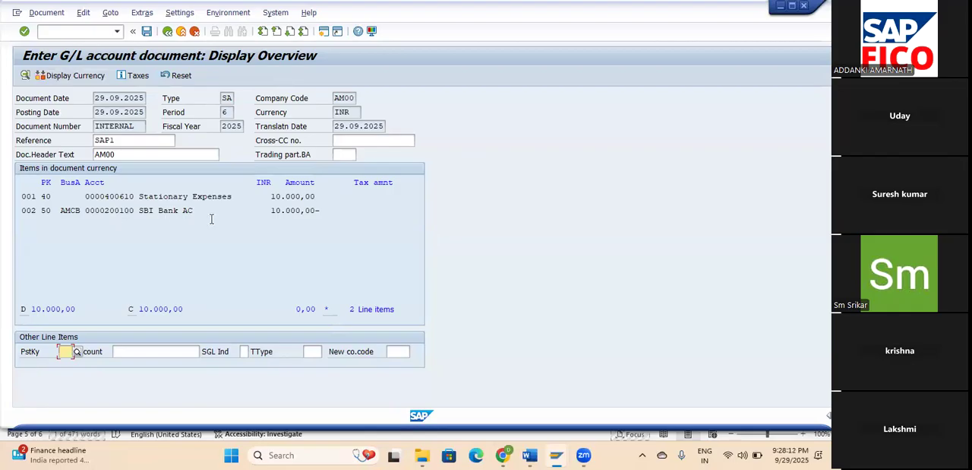
{"action": "left_click", "coordinate": [147, 32]}
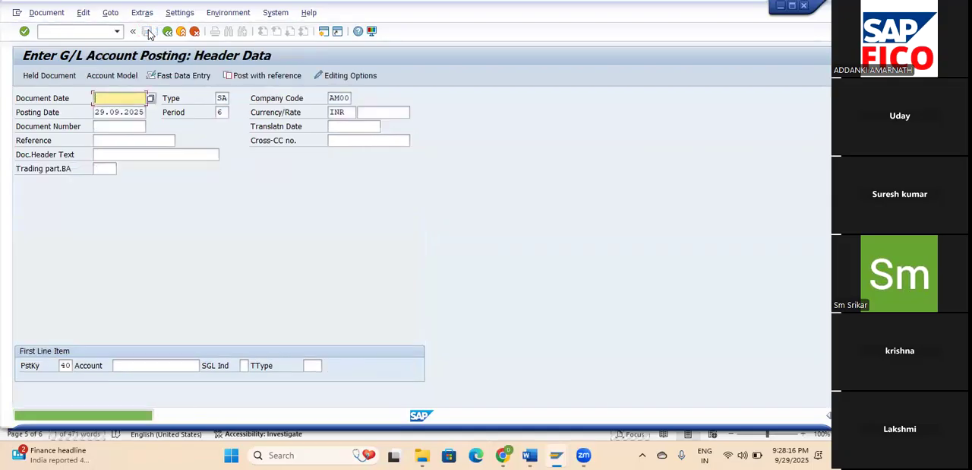
{"action": "left_click", "coordinate": [46, 12]}
{"action": "left_click", "coordinate": [53, 55]}
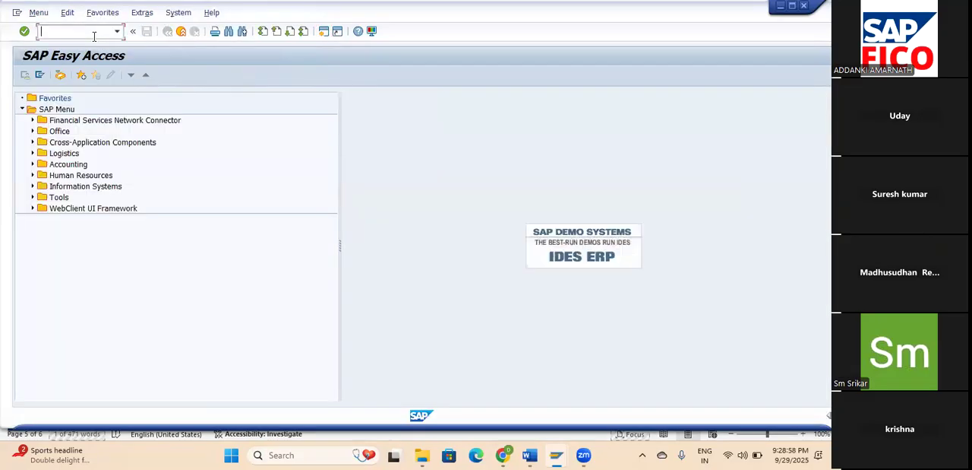
Open the posting key configuration list through transaction OB41.
{"action": "type", "text": "/OB"}
{"action": "key", "text": "BackSpace"}
{"action": "key", "text": "BackSpace"}
{"action": "type", "text": "NOB41"}
{"action": "key", "text": "Return"}
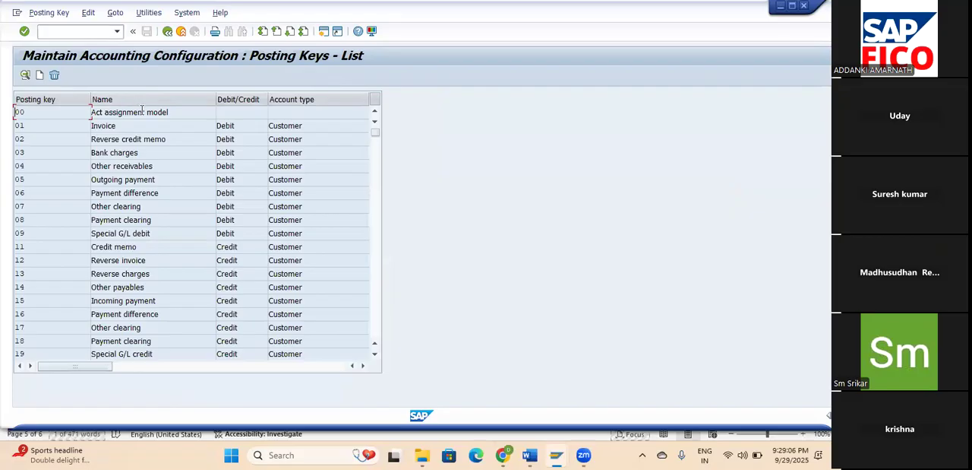
Open the details of posting key 50 (Credit entry) and bring up its field status maintenance.
{"action": "scroll", "coordinate": [82, 302], "scroll_direction": "down", "scroll_amount": 5}
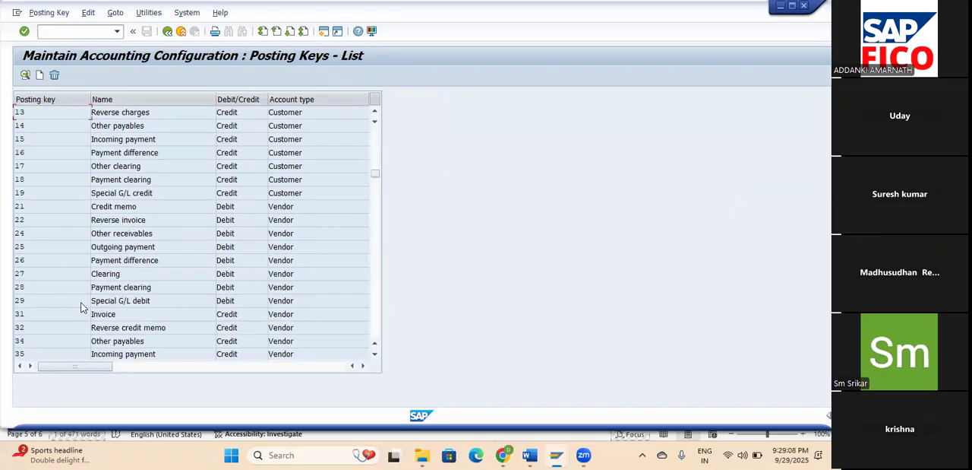
{"action": "scroll", "coordinate": [81, 301], "scroll_direction": "down", "scroll_amount": 2}
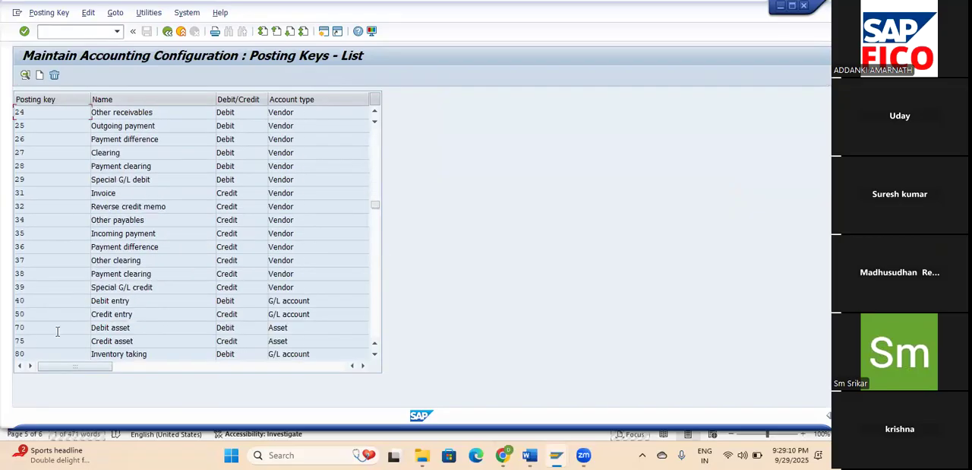
{"action": "double_click", "coordinate": [20, 314]}
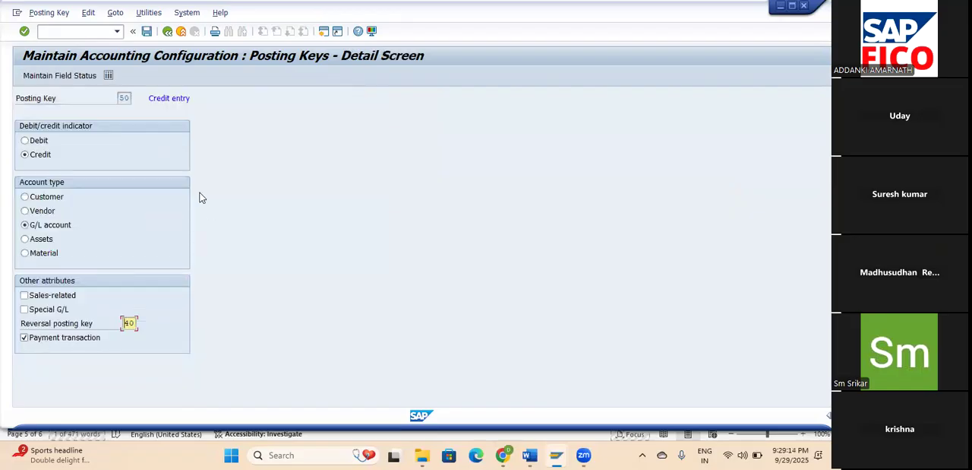
{"action": "left_click", "coordinate": [76, 79]}
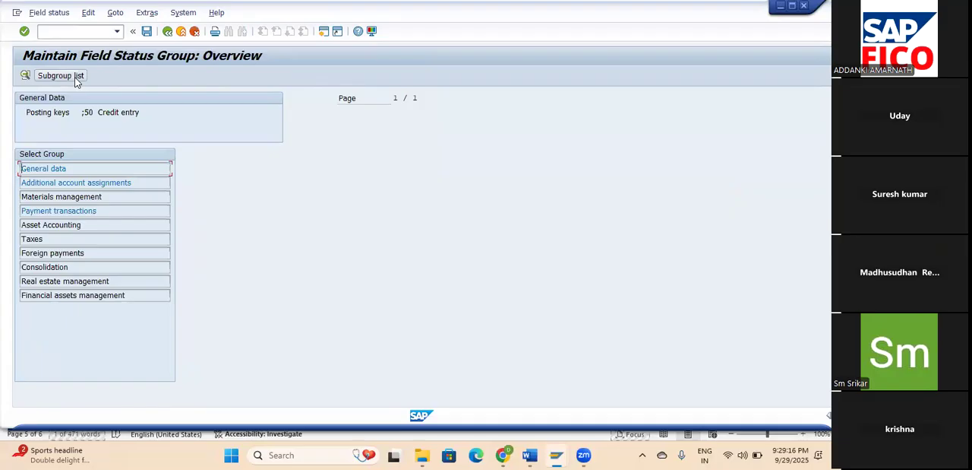
Make the Text field an optional entry in posting key 50's general data and open its additional account assignments group.
{"action": "left_click", "coordinate": [60, 171]}
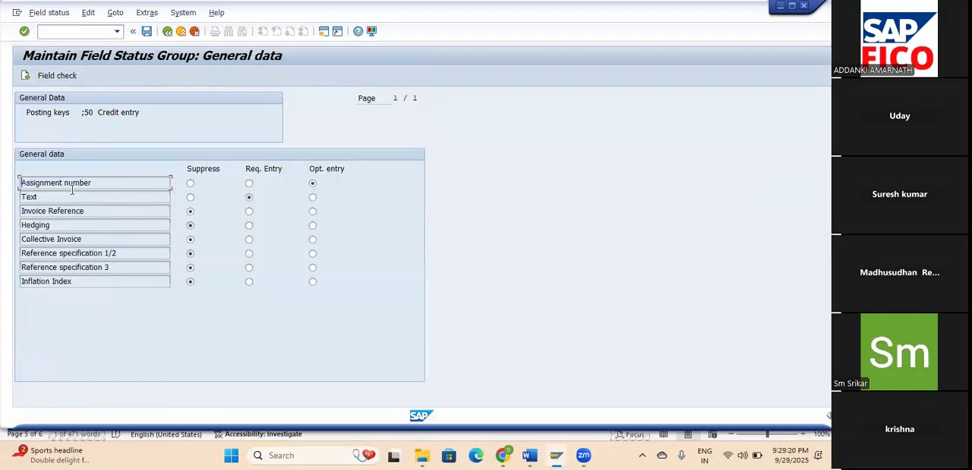
{"action": "left_click", "coordinate": [312, 197]}
{"action": "left_click", "coordinate": [167, 31]}
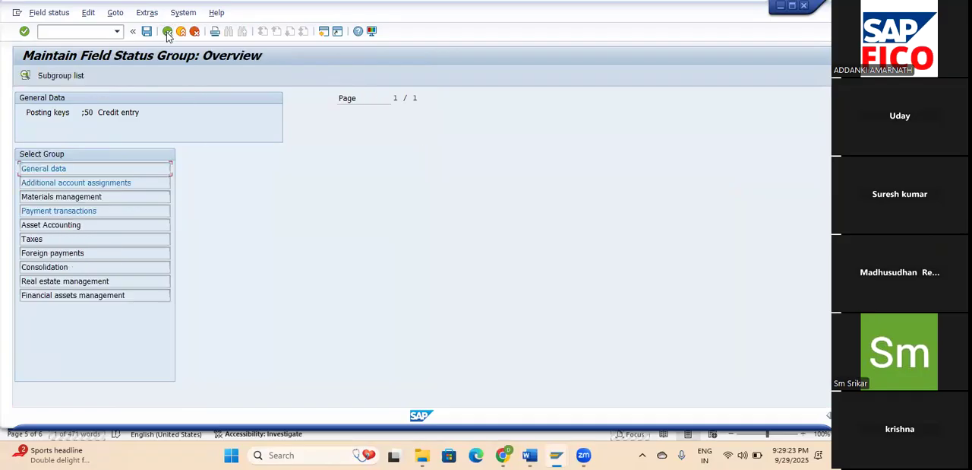
{"action": "double_click", "coordinate": [55, 182]}
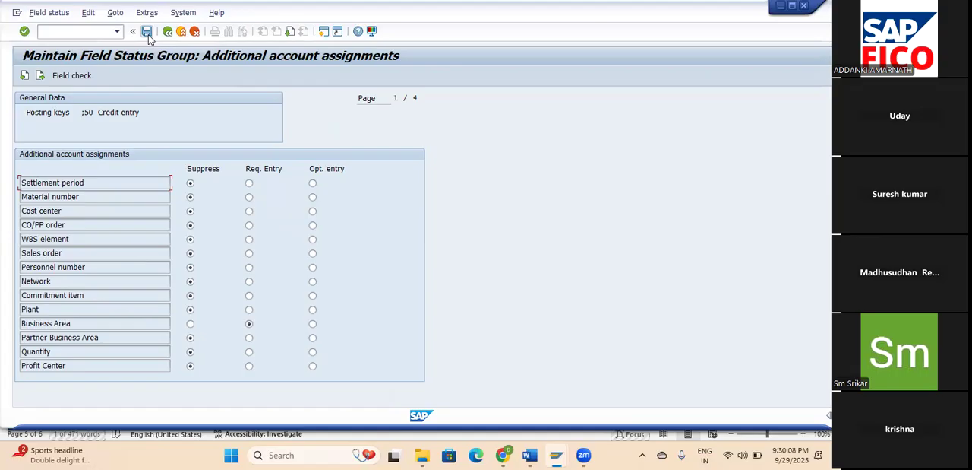
Switch to the Controlling document in Word and look up the transaction code for preparing the plan version fixed cost.
{"action": "left_click", "coordinate": [529, 454]}
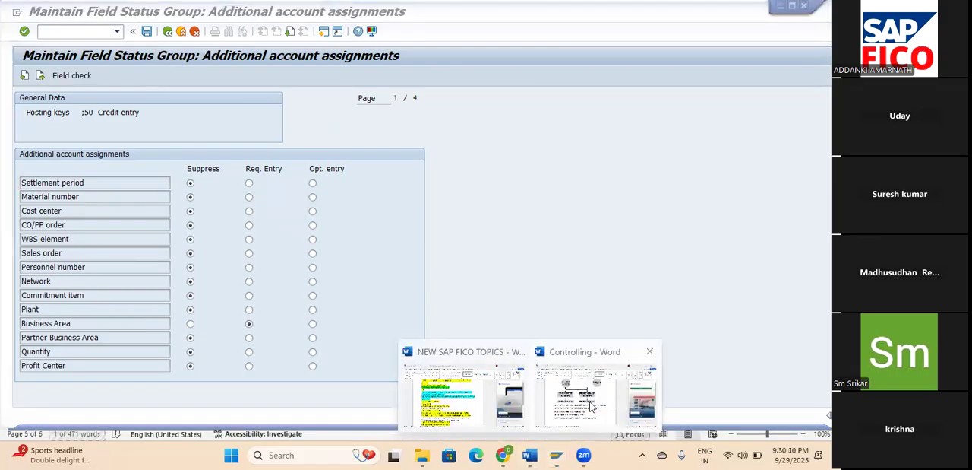
{"action": "left_click", "coordinate": [591, 406]}
{"action": "scroll", "coordinate": [449, 297], "scroll_direction": "down", "scroll_amount": 1}
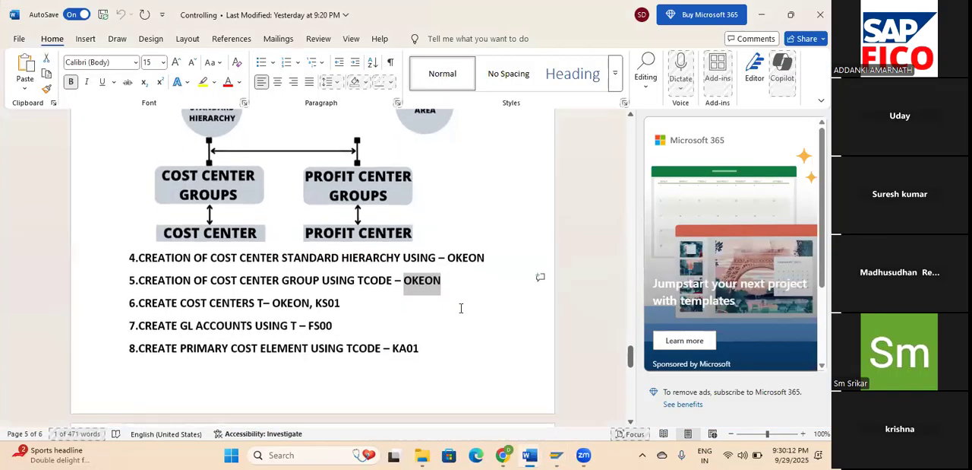
{"action": "scroll", "coordinate": [460, 308], "scroll_direction": "down", "scroll_amount": 1}
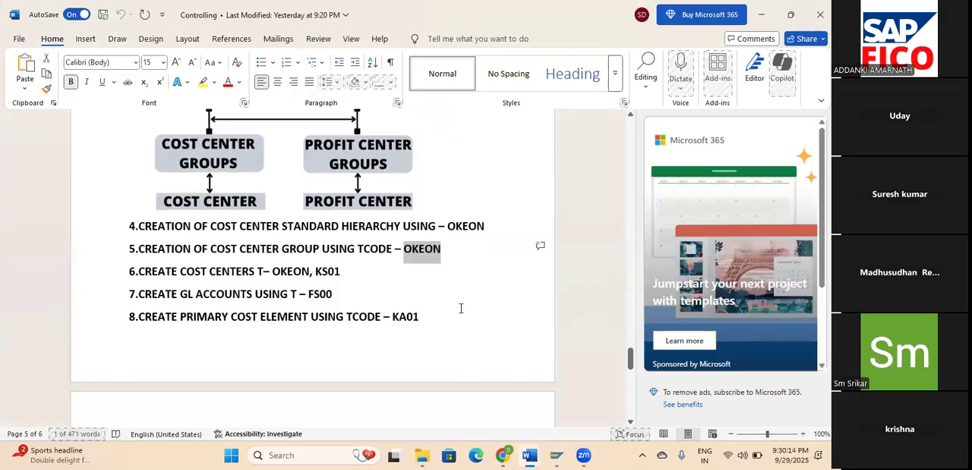
{"action": "scroll", "coordinate": [460, 307], "scroll_direction": "down", "scroll_amount": 6}
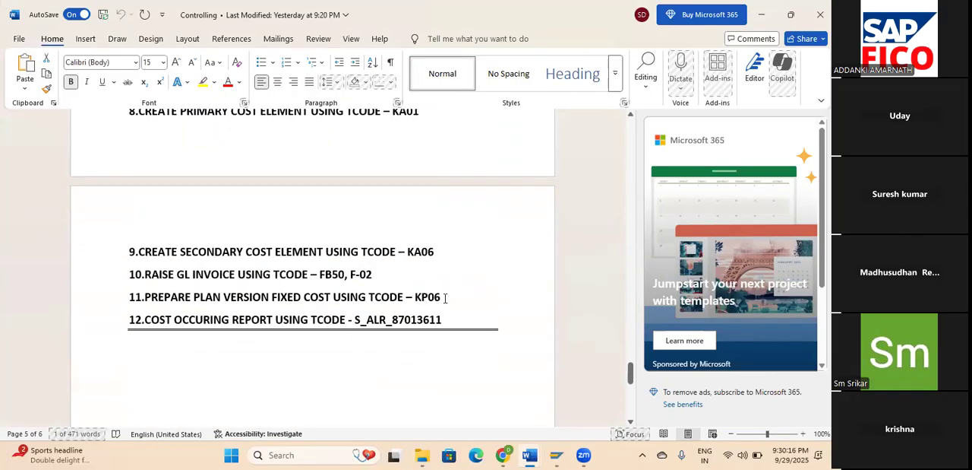
{"action": "left_click", "coordinate": [432, 295]}
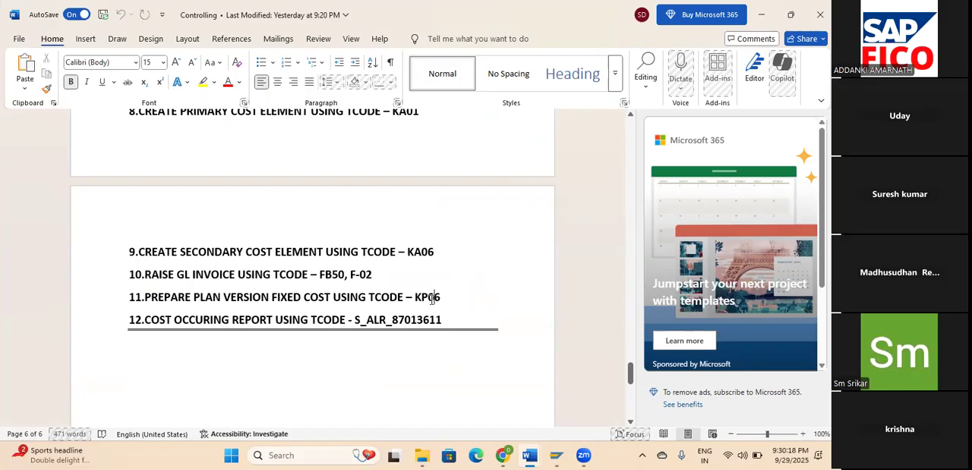
{"action": "double_click", "coordinate": [502, 304]}
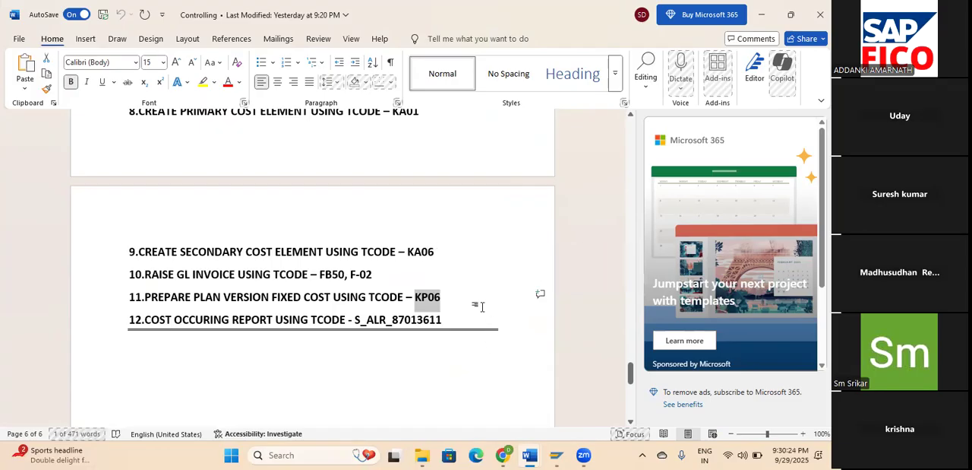
{"action": "left_click", "coordinate": [481, 306]}
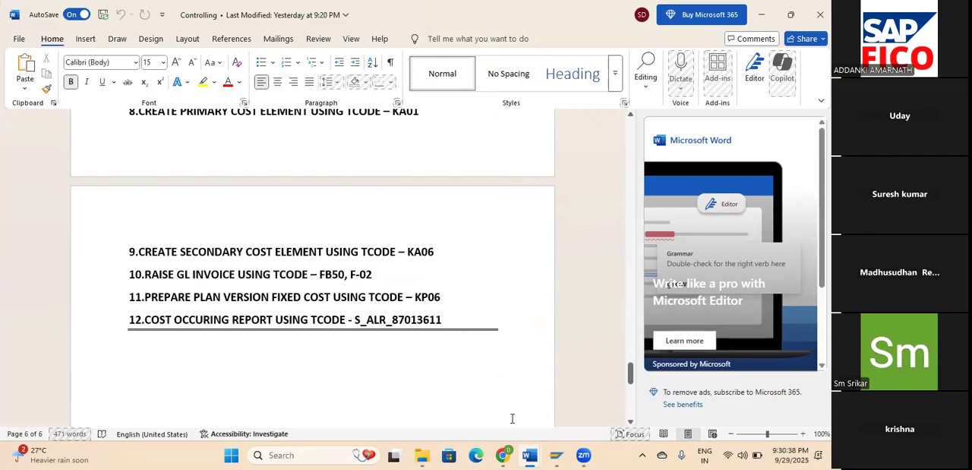
Return to the SAP field status maintenance and save the posting key 50 changes under the customizing request.
{"action": "left_click", "coordinate": [561, 456]}
{"action": "left_click", "coordinate": [623, 397]}
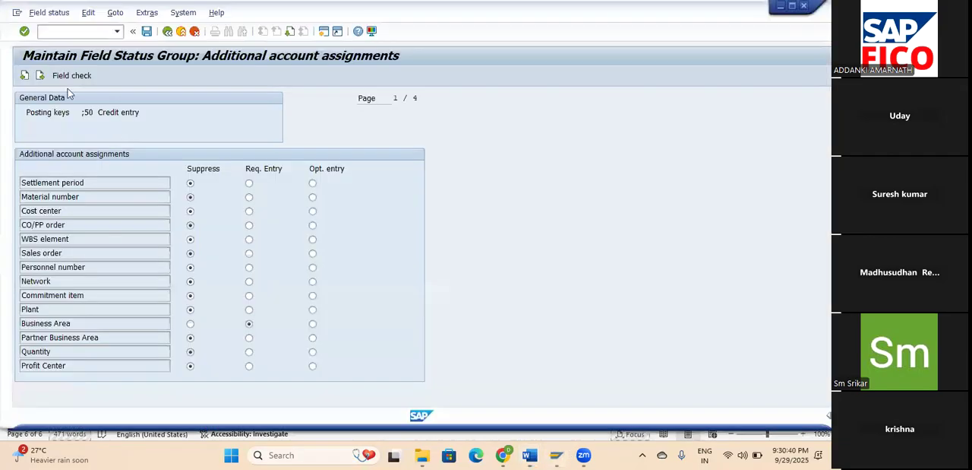
{"action": "left_click", "coordinate": [147, 31]}
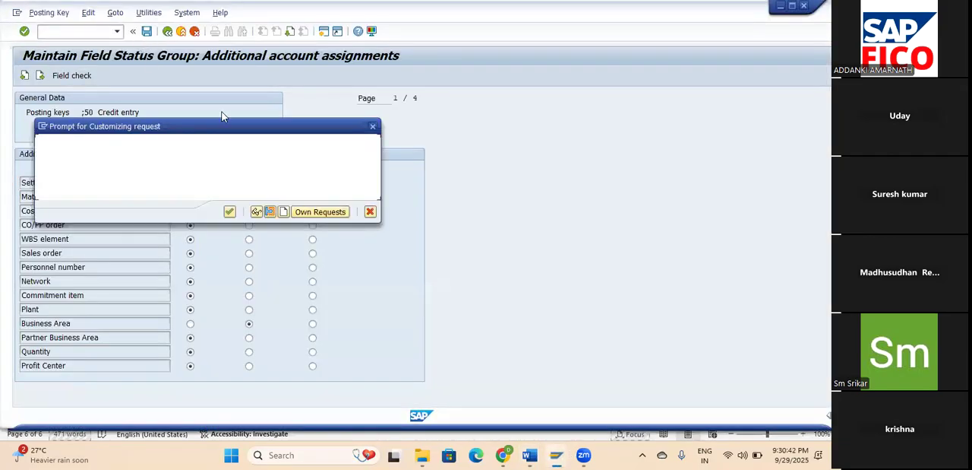
{"action": "left_click", "coordinate": [229, 211]}
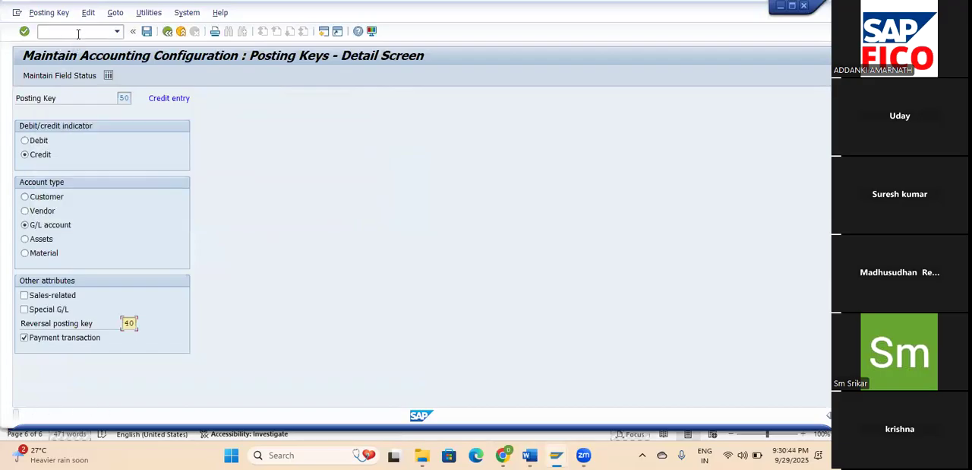
Open cost element/activity input planning through transaction KP06.
{"action": "left_click", "coordinate": [77, 31]}
{"action": "type", "text": "/NKP06"}
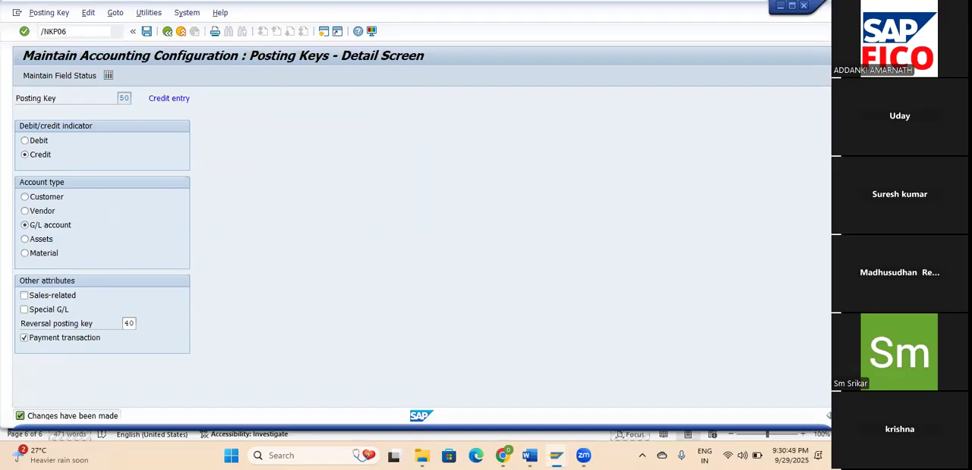
{"action": "key", "text": "Return"}
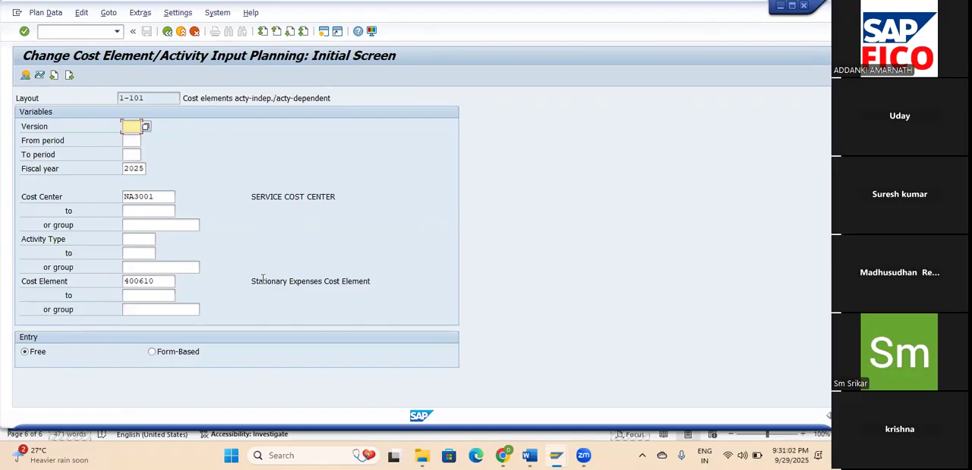
Choose plan version 0 and enter the planning periods from 6 to 12.
{"action": "left_click", "coordinate": [146, 126]}
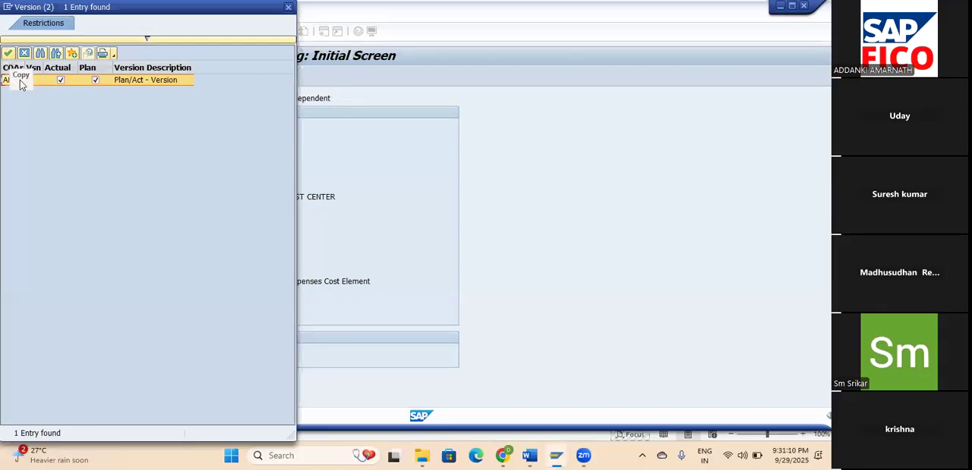
{"action": "left_click", "coordinate": [6, 54]}
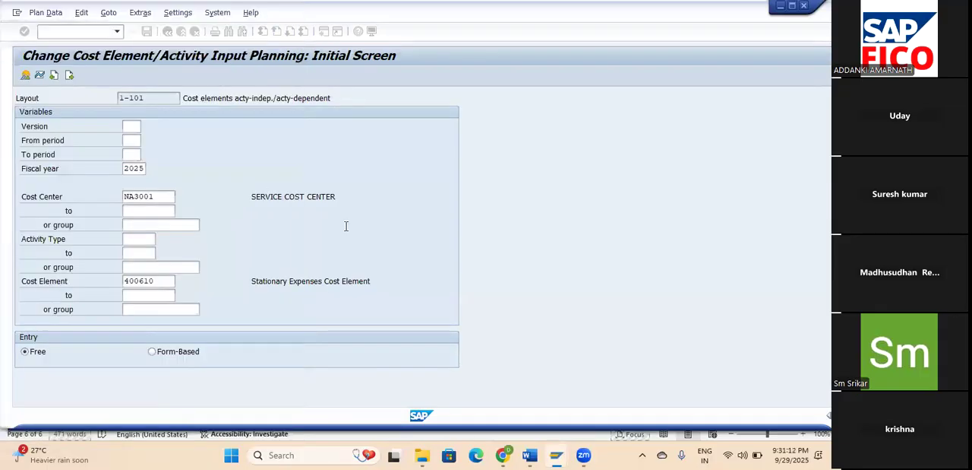
{"action": "left_click_drag", "start_coordinate": [312, 126], "coordinate": [239, 125]}
{"action": "left_click", "coordinate": [135, 141]}
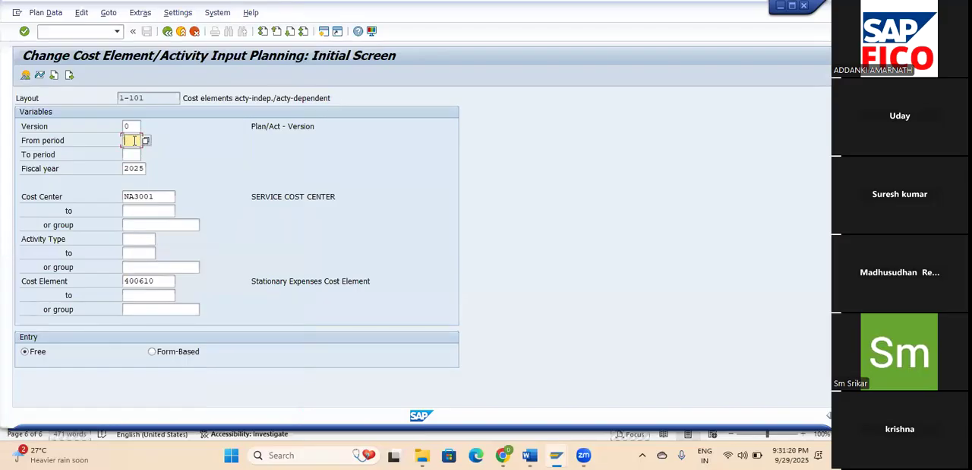
{"action": "type", "text": "6"}
{"action": "left_click", "coordinate": [135, 124]}
{"action": "left_click", "coordinate": [133, 154]}
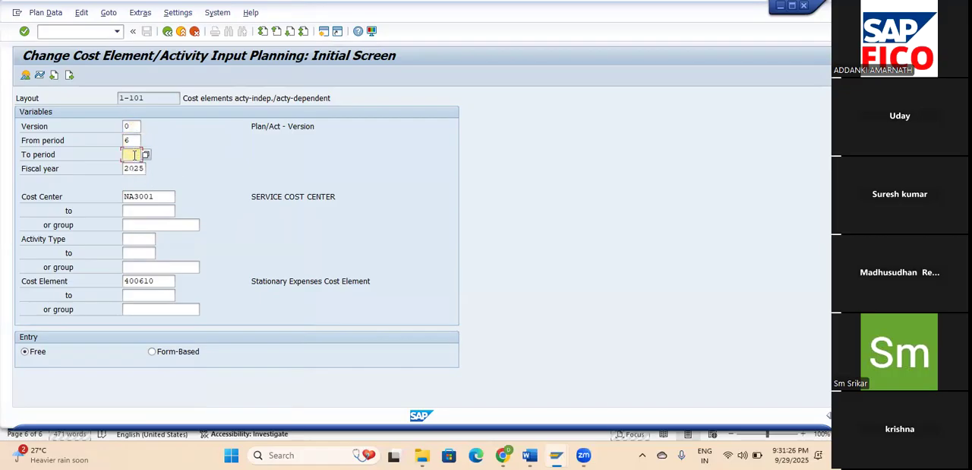
{"action": "type", "text": "12"}
{"action": "left_click", "coordinate": [131, 140]}
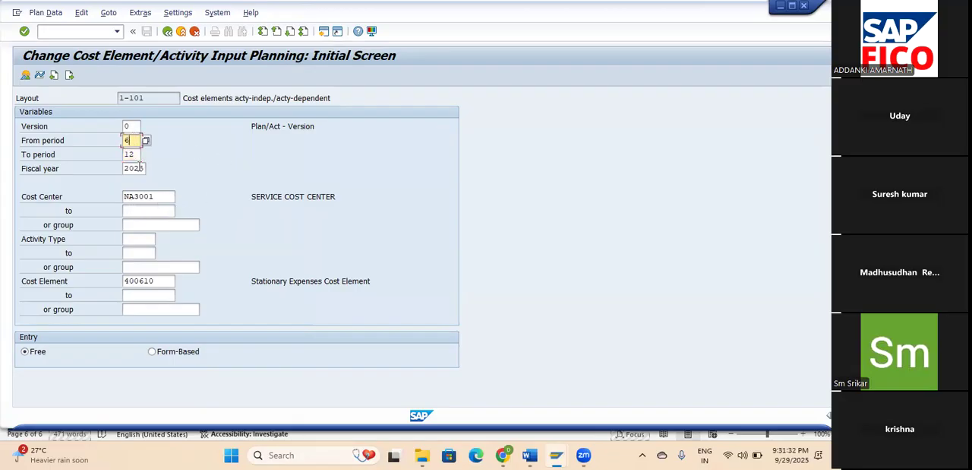
Replace the planning cost center with administration cost center NA2001 and select form-based entry.
{"action": "left_click_drag", "start_coordinate": [251, 197], "coordinate": [346, 197]}
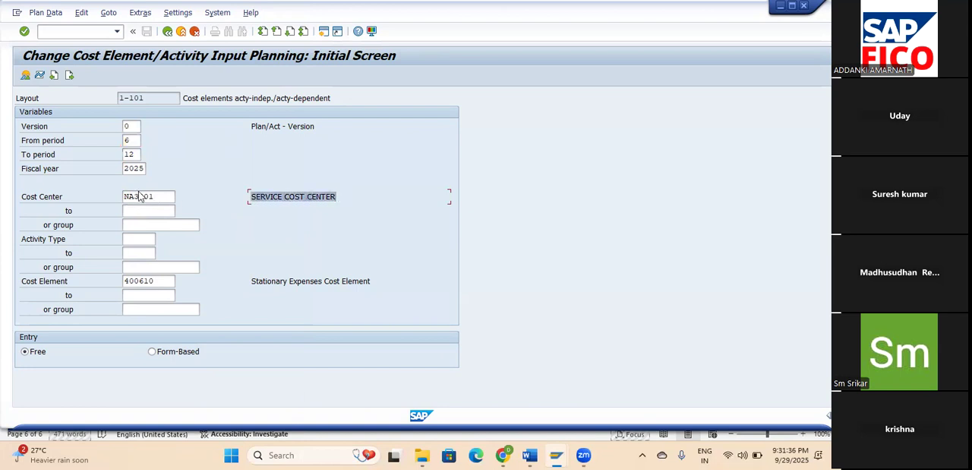
{"action": "left_click", "coordinate": [146, 197]}
{"action": "left_click", "coordinate": [181, 197]}
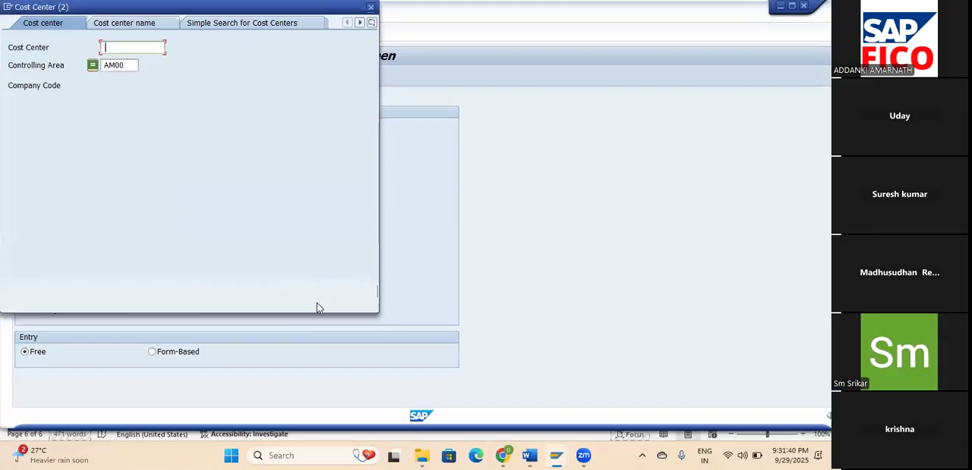
{"action": "left_click", "coordinate": [333, 291]}
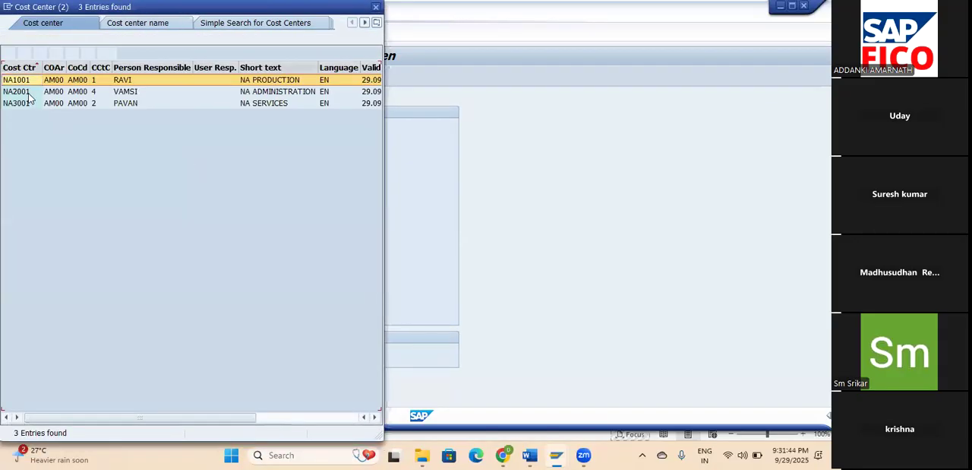
{"action": "left_click", "coordinate": [27, 94]}
{"action": "left_click", "coordinate": [10, 54]}
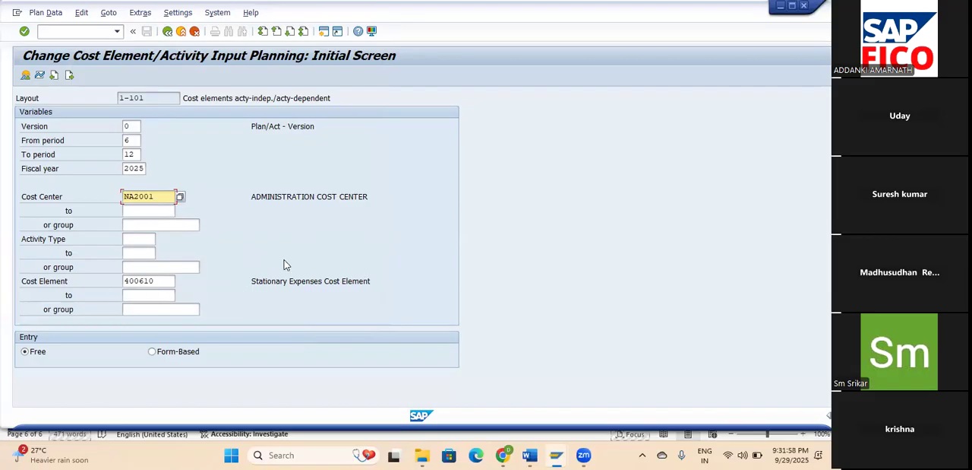
{"action": "left_click", "coordinate": [183, 353]}
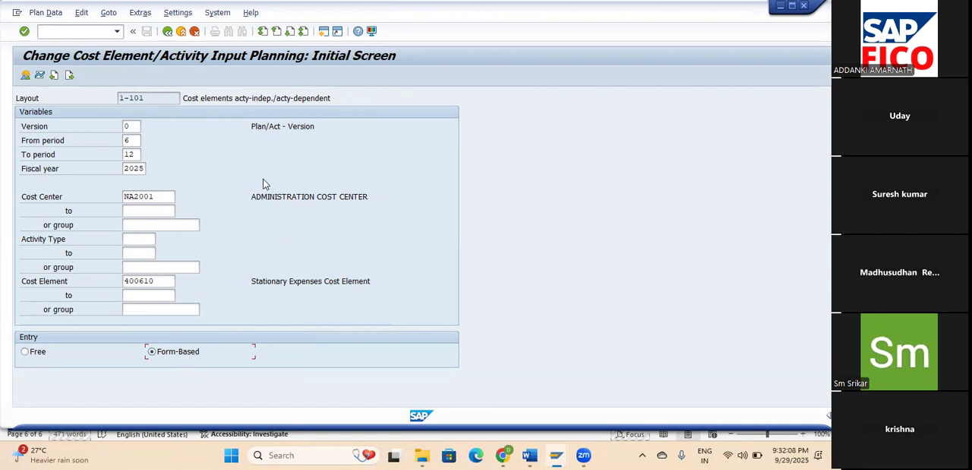
Try to open the planning overview screen, set the from period to 3 and retry the overview.
{"action": "left_click", "coordinate": [24, 75]}
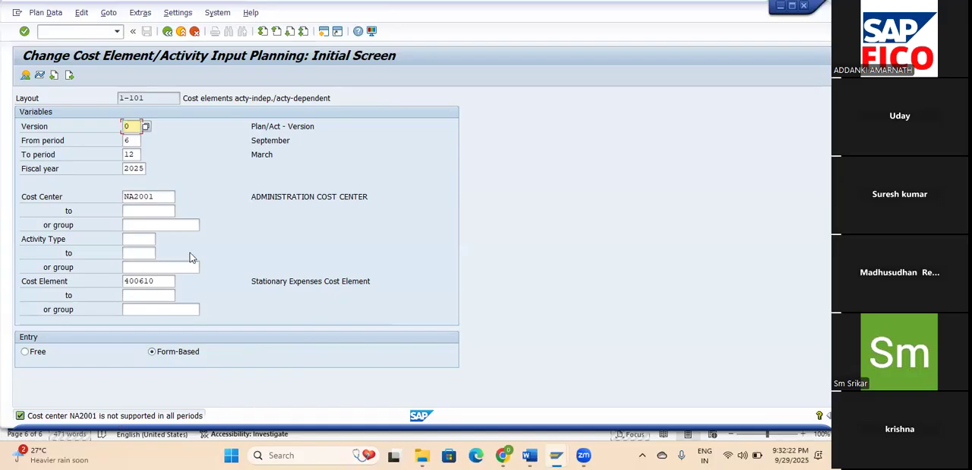
{"action": "left_click", "coordinate": [131, 154]}
{"action": "left_click", "coordinate": [137, 139]}
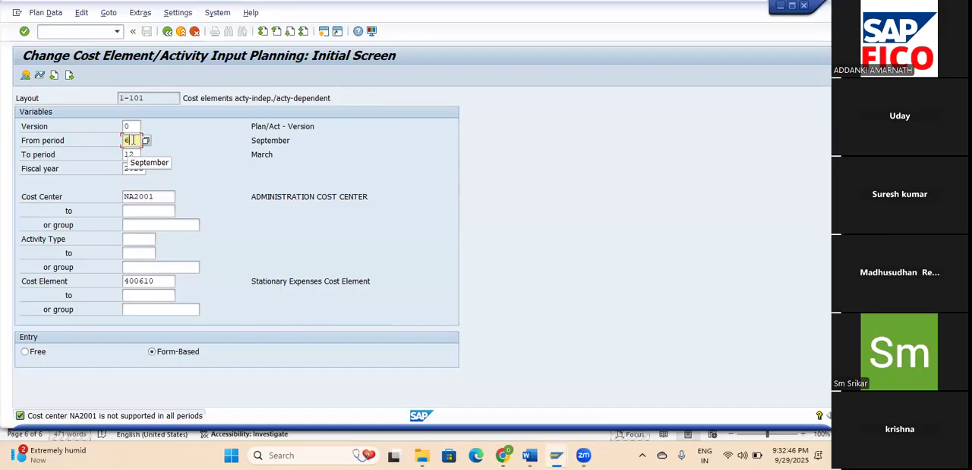
{"action": "key", "text": "BackSpace"}
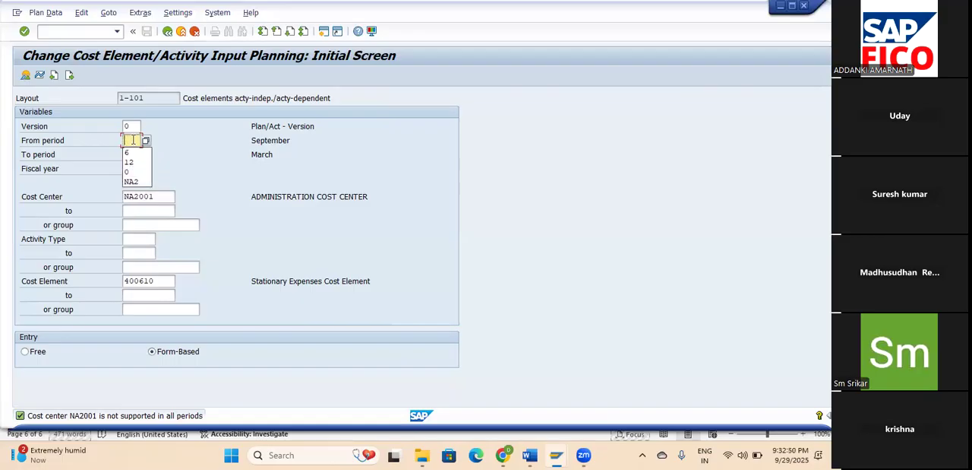
{"action": "type", "text": "4"}
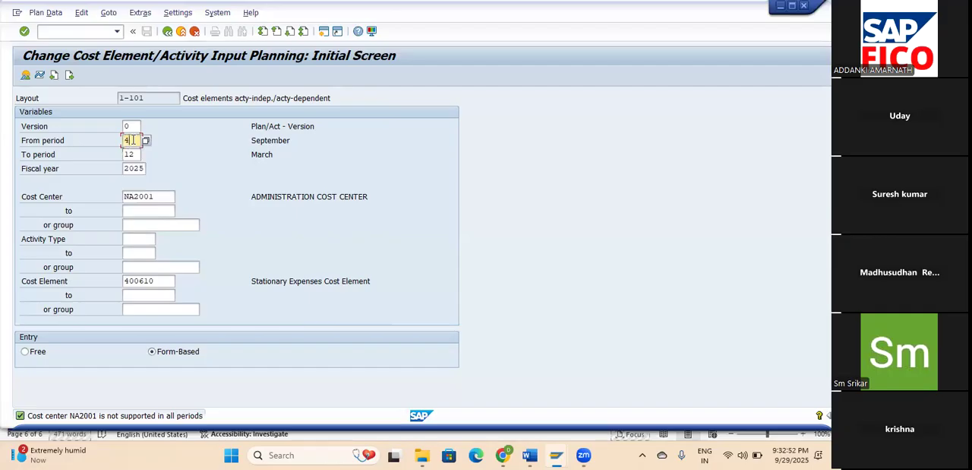
{"action": "key", "text": "BackSpace"}
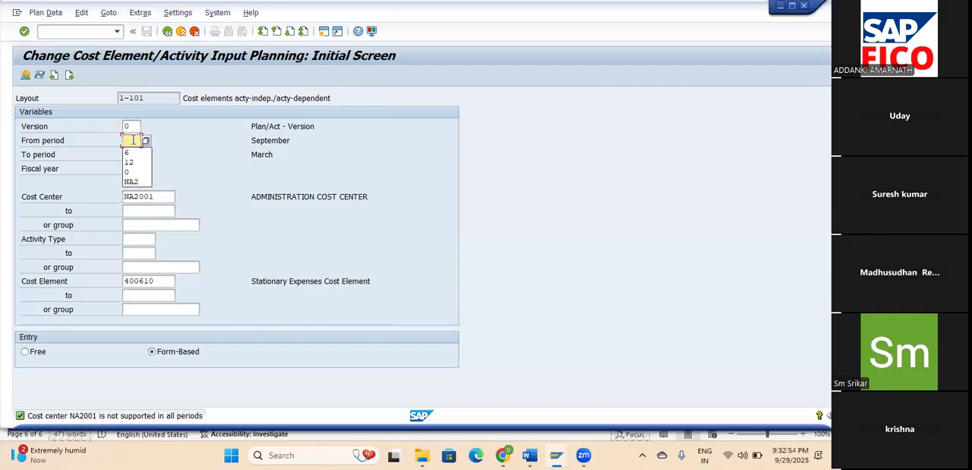
{"action": "type", "text": "3"}
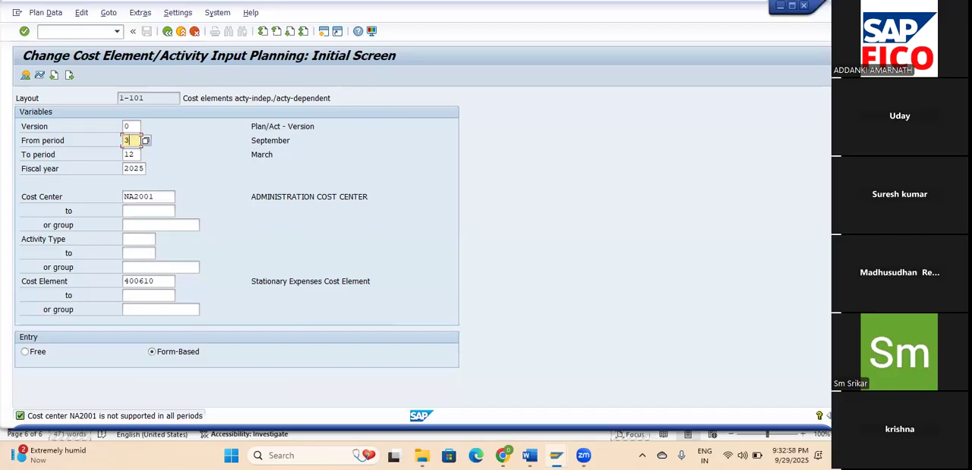
{"action": "key", "text": "Return"}
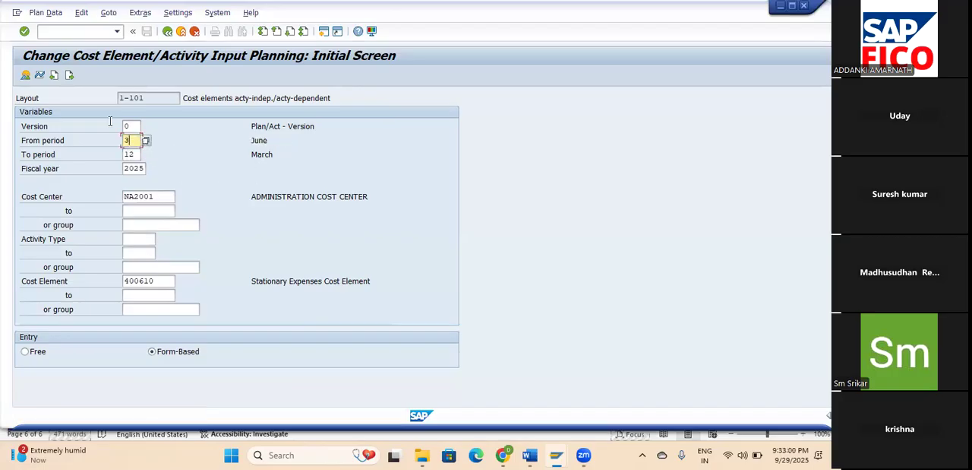
{"action": "left_click", "coordinate": [23, 78]}
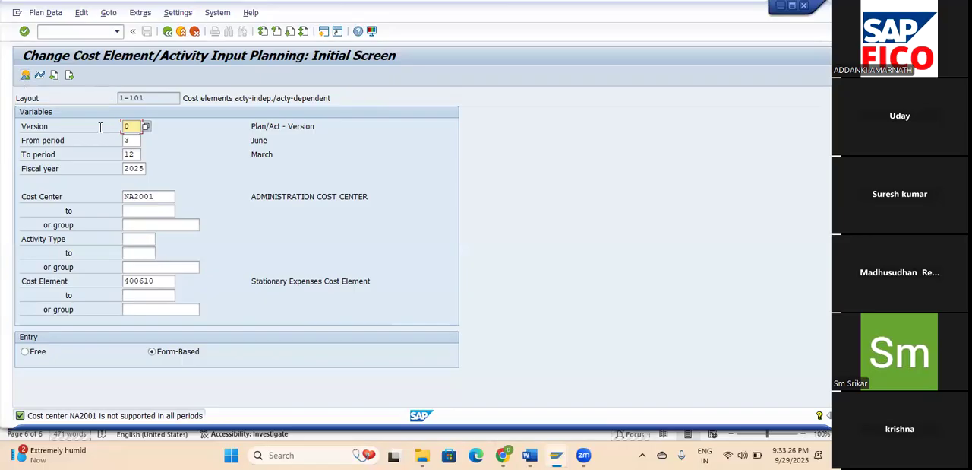
{"action": "left_click", "coordinate": [133, 141]}
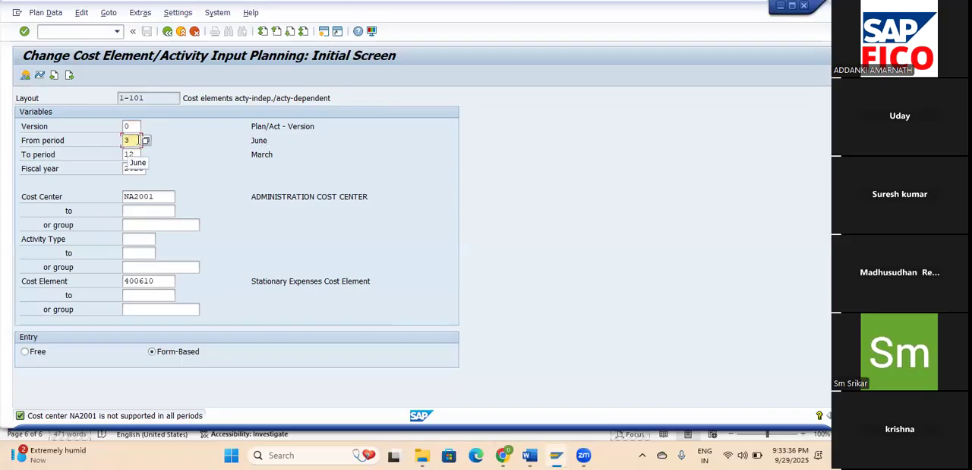
{"action": "left_click", "coordinate": [27, 77]}
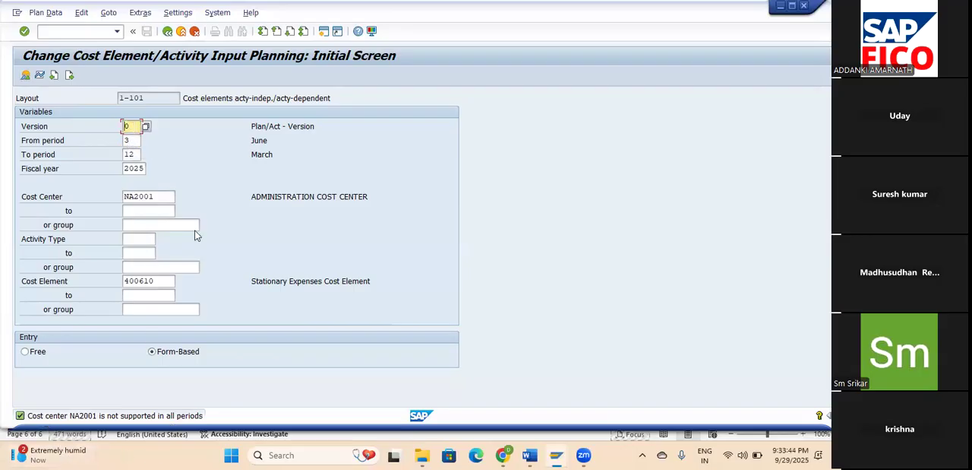
Set the planning from period to 6 and retry the planning overview for the administration cost center.
{"action": "left_click", "coordinate": [136, 140]}
{"action": "key", "text": "BackSpace"}
{"action": "type", "text": "6"}
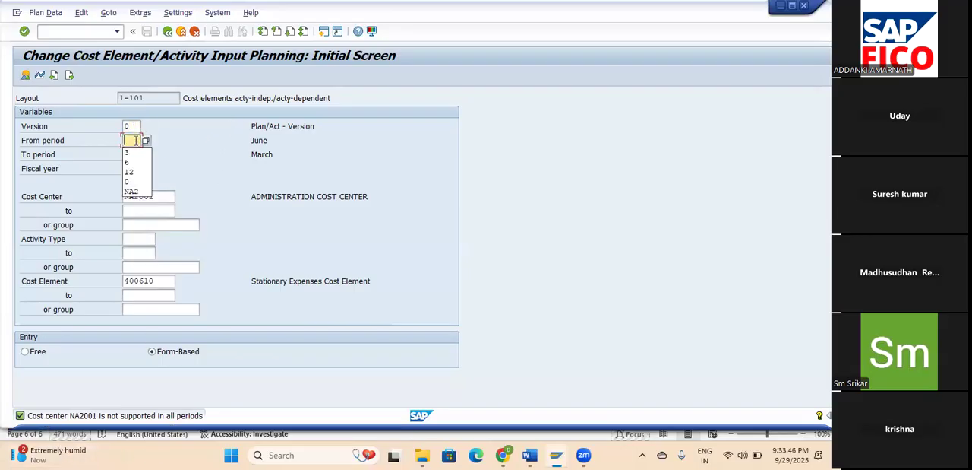
{"action": "key", "text": "Tab"}
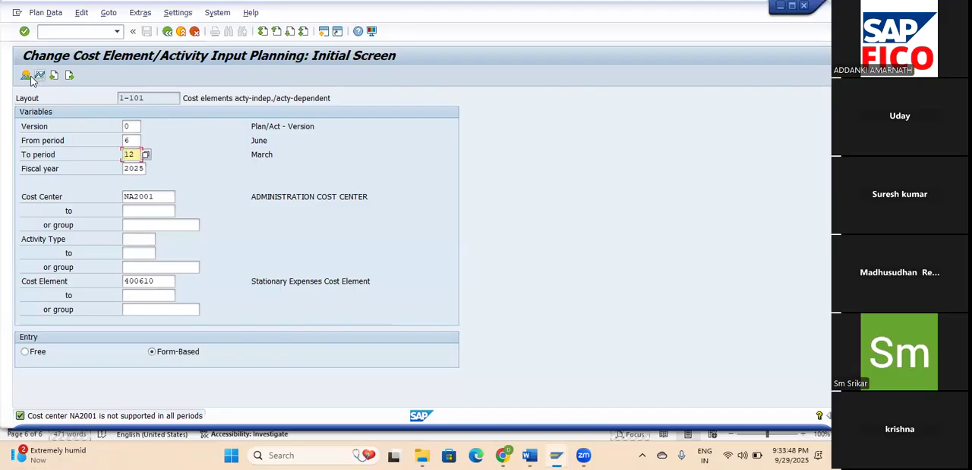
{"action": "key", "text": "Return"}
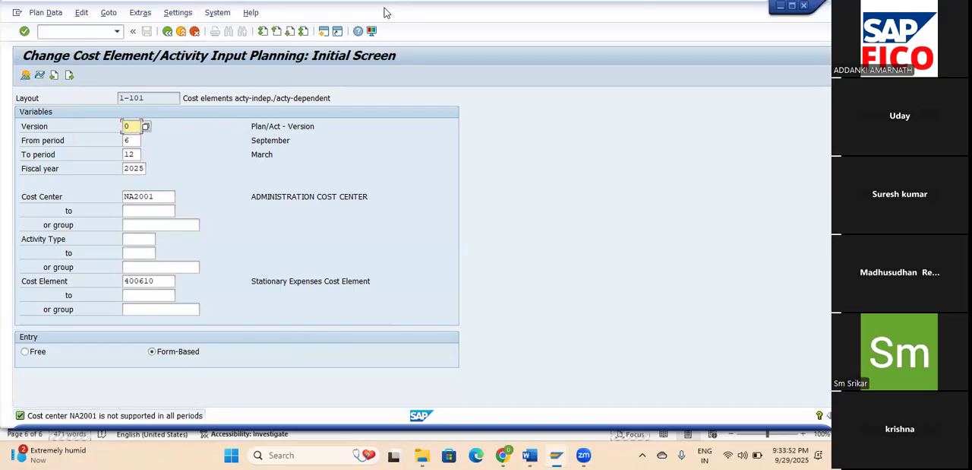
Open the detailed help for the cost center status message and examine its diagnosis and recommended procedure.
{"action": "left_click_drag", "start_coordinate": [387, 12], "coordinate": [401, 12]}
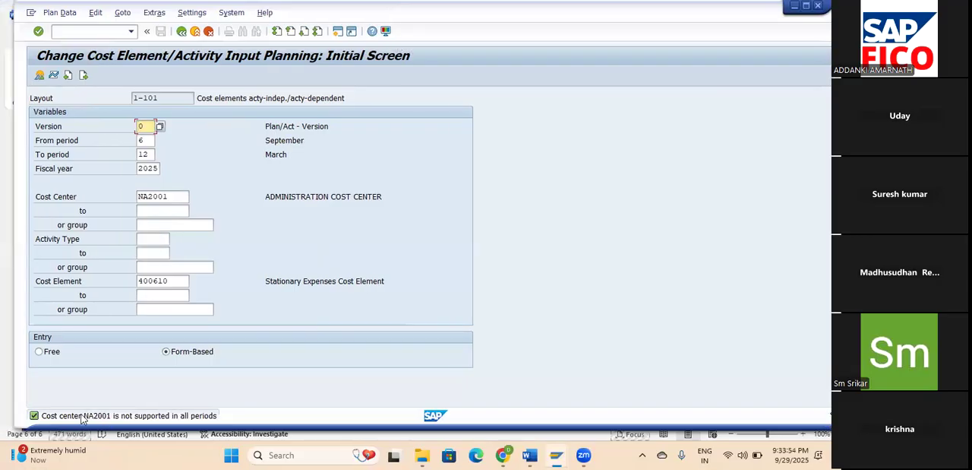
{"action": "left_click", "coordinate": [52, 417]}
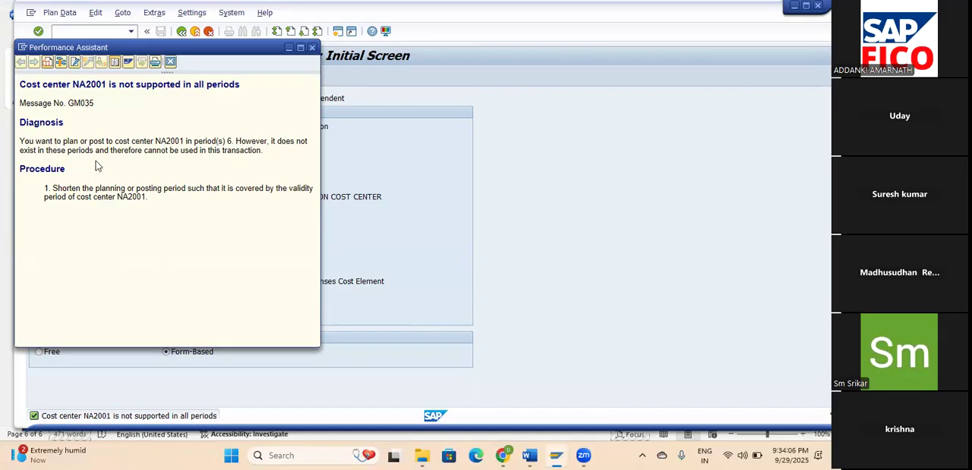
{"action": "left_click_drag", "start_coordinate": [264, 152], "coordinate": [216, 155]}
{"action": "left_click", "coordinate": [266, 162]}
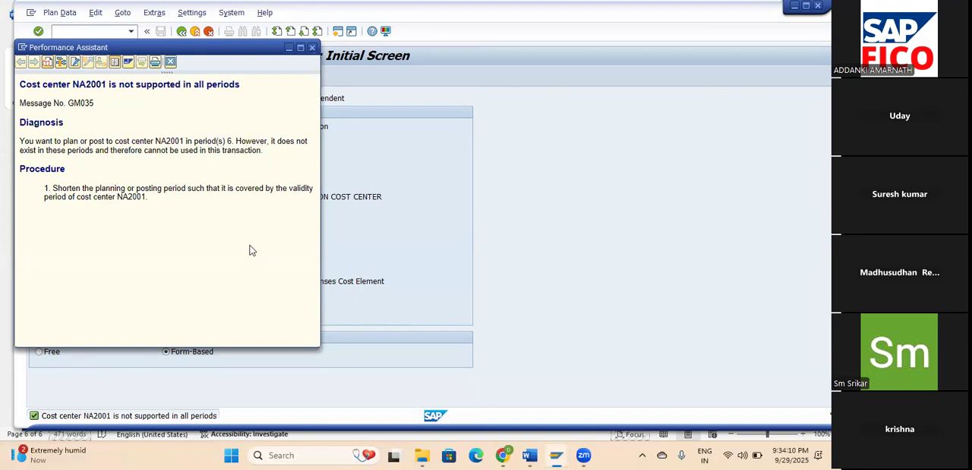
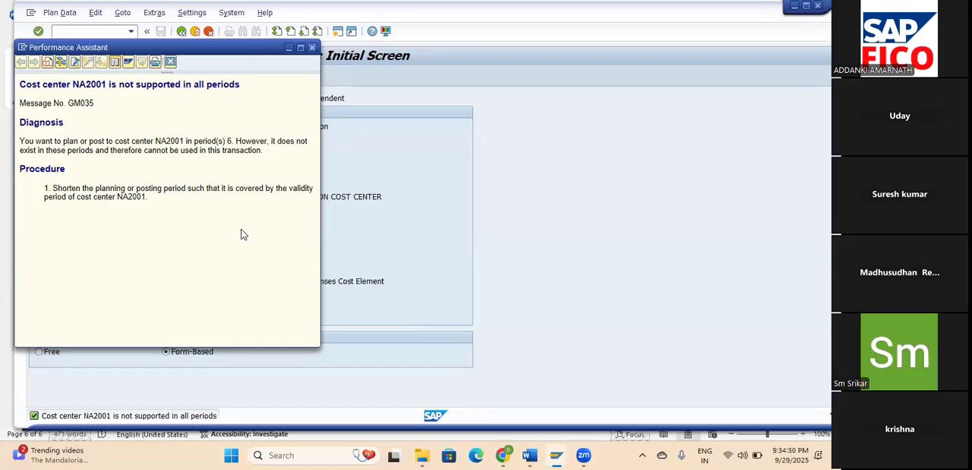
Close the message help and try to open the master data for cost center NA2001 from 01.09.2025 in transaction KS01.
{"action": "left_click", "coordinate": [312, 48]}
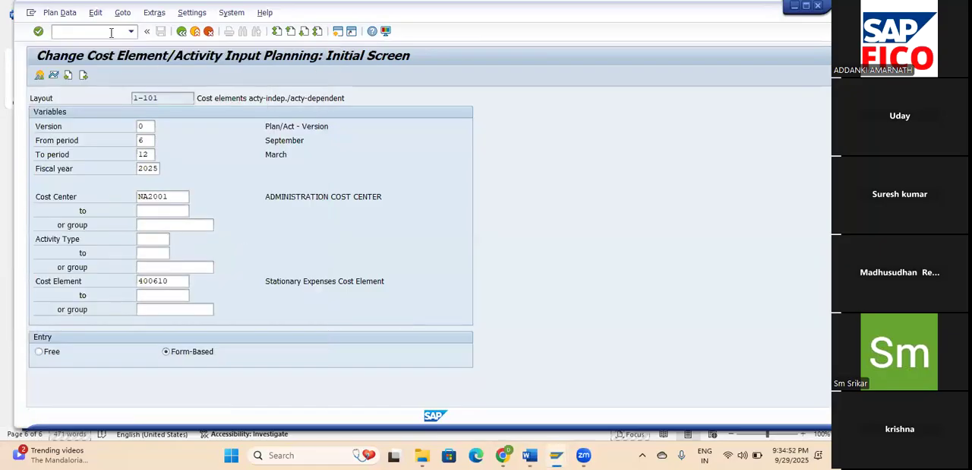
{"action": "type", "text": "/NKS01"}
{"action": "key", "text": "Return"}
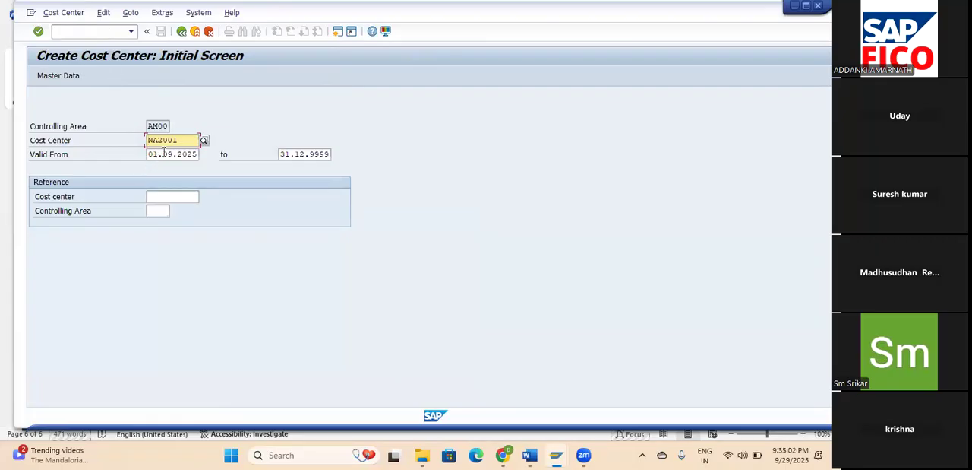
{"action": "key", "text": "Return"}
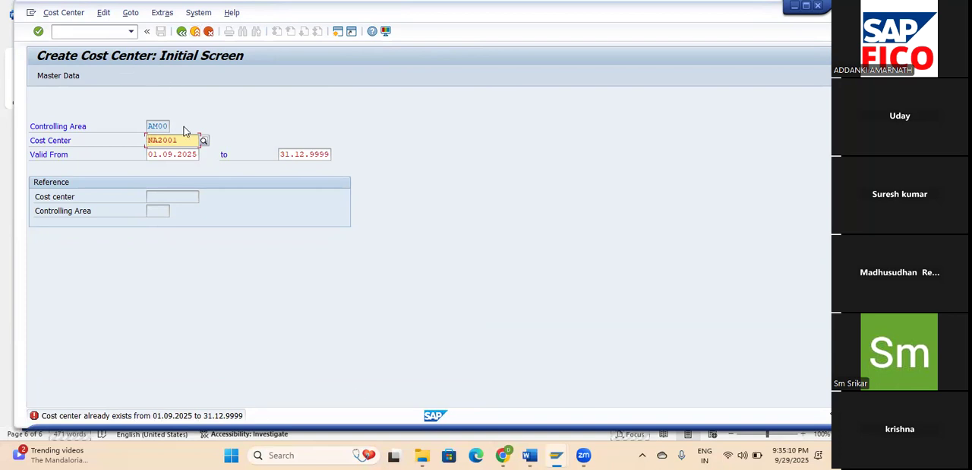
{"action": "left_click", "coordinate": [55, 76]}
{"action": "left_click", "coordinate": [64, 79]}
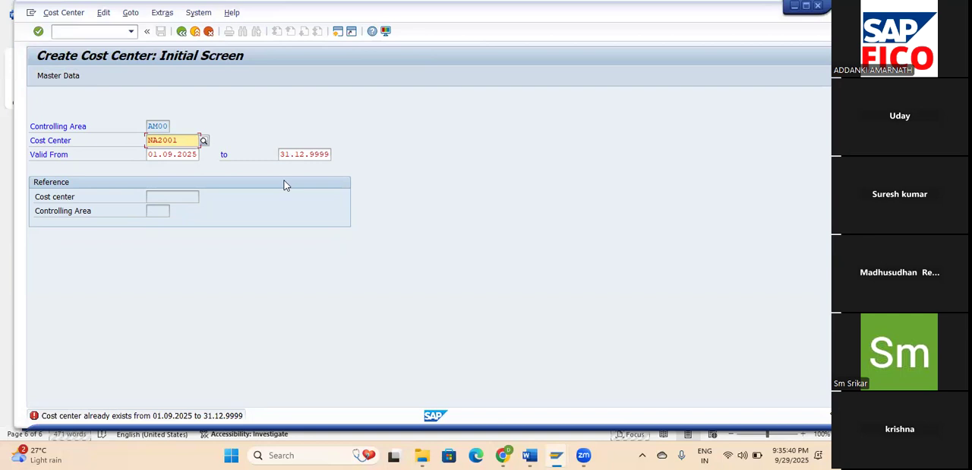
Review the posted stationary expenses document, minimize its window and return to the cost center creation screen.
{"action": "left_click", "coordinate": [557, 454]}
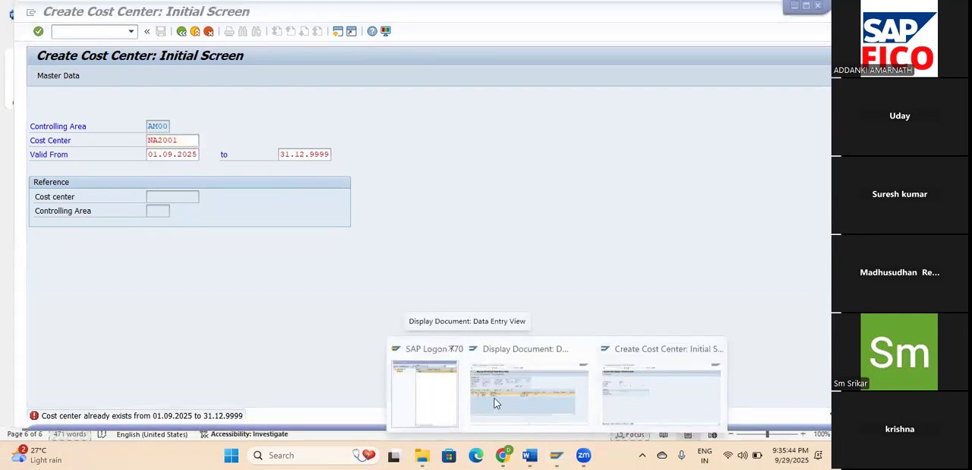
{"action": "left_click", "coordinate": [533, 399]}
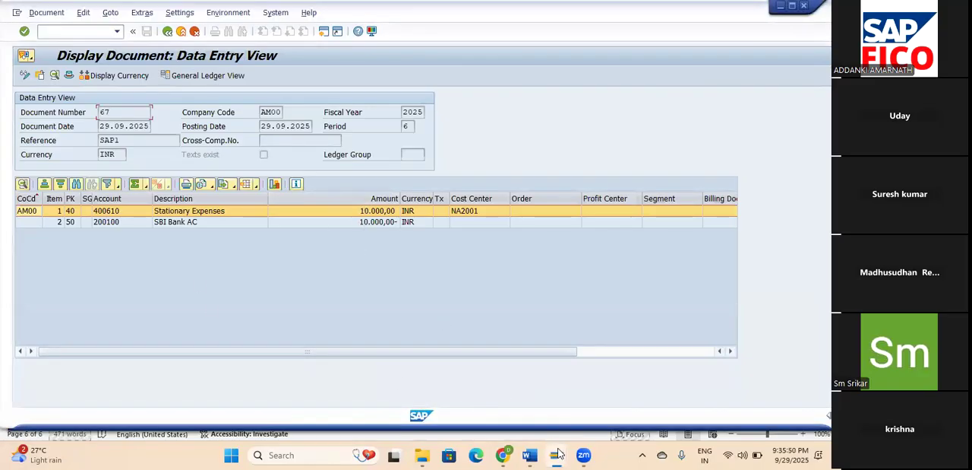
{"action": "mouse_move", "coordinate": [548, 440]}
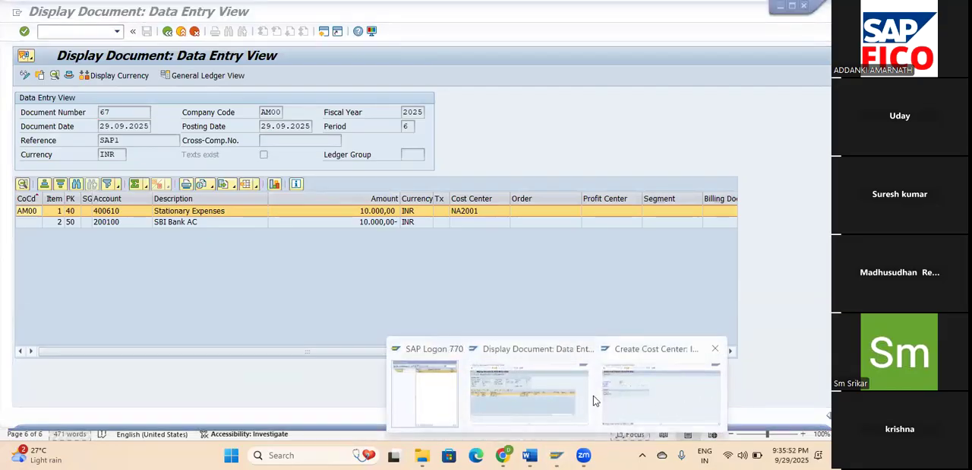
{"action": "left_click", "coordinate": [545, 390]}
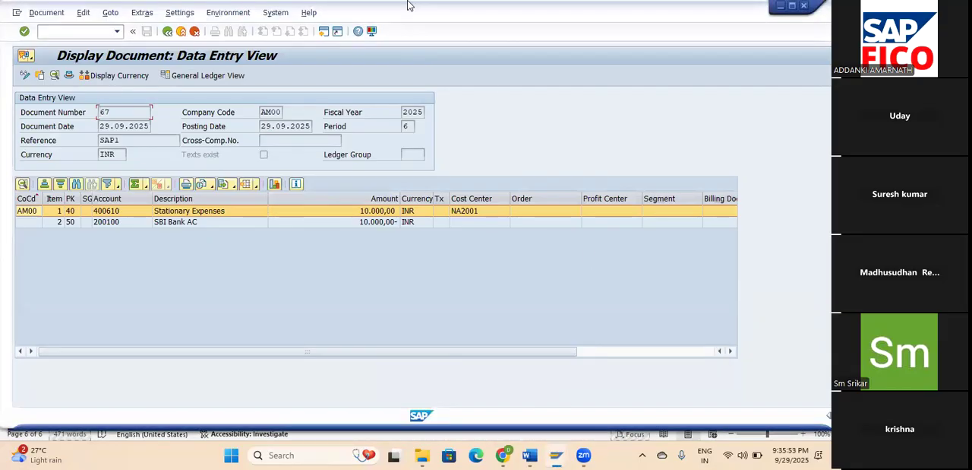
{"action": "left_click_drag", "start_coordinate": [408, 2], "coordinate": [377, 38]}
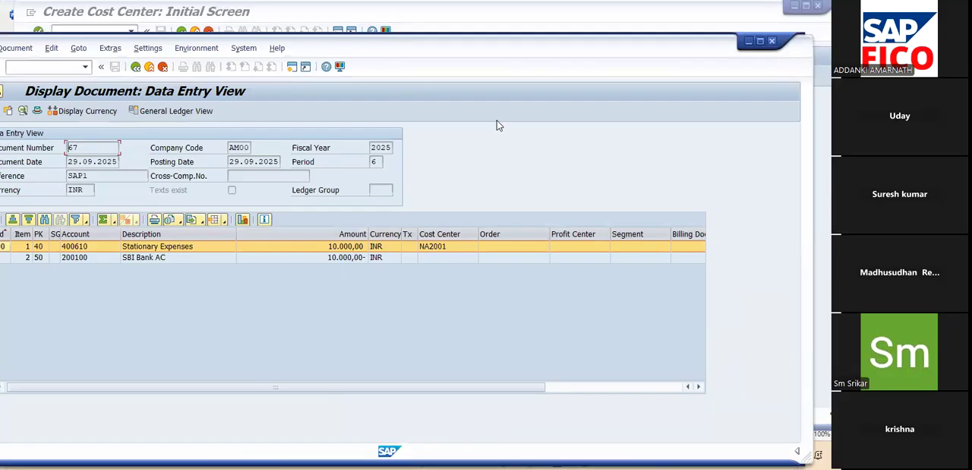
{"action": "left_click", "coordinate": [749, 41]}
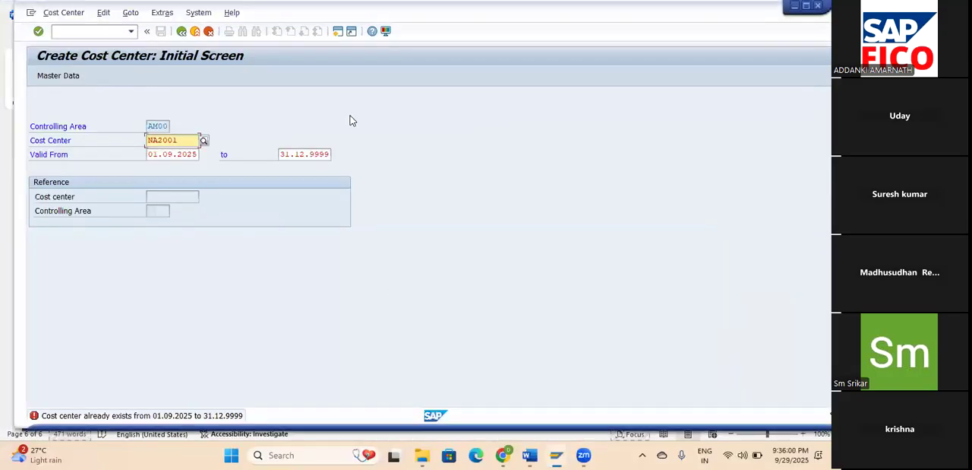
{"action": "mouse_move", "coordinate": [559, 455]}
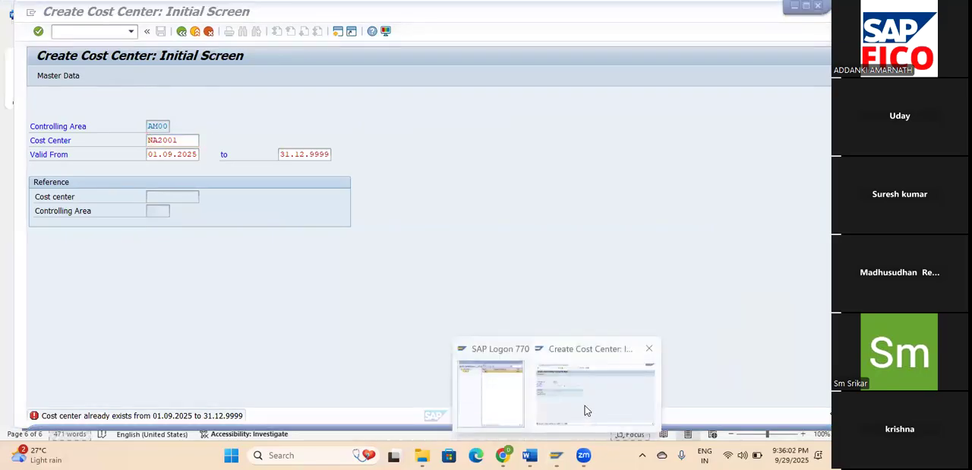
{"action": "left_click", "coordinate": [585, 407]}
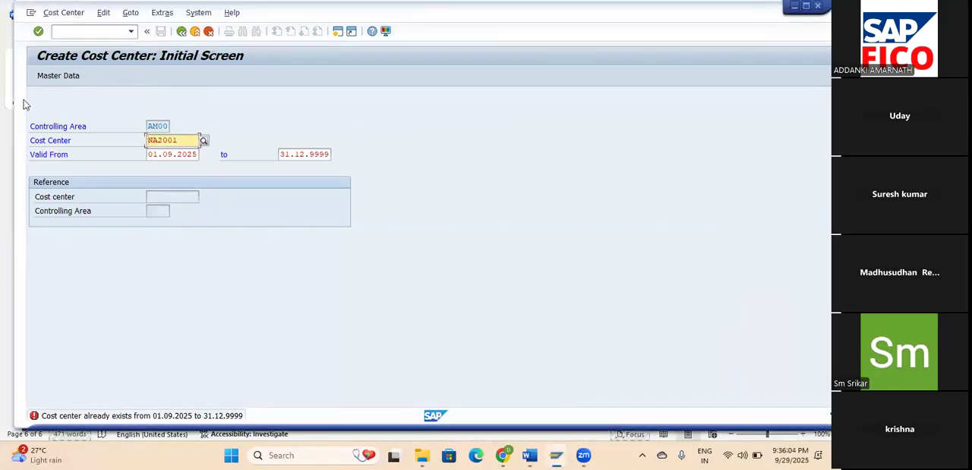
Open the master data of cost center NA2001 for changing with transaction KS02.
{"action": "left_click", "coordinate": [50, 76]}
{"action": "left_click", "coordinate": [92, 32]}
{"action": "type", "text": "/M"}
{"action": "key", "text": "BackSpace"}
{"action": "type", "text": "NKS02"}
{"action": "key", "text": "Return"}
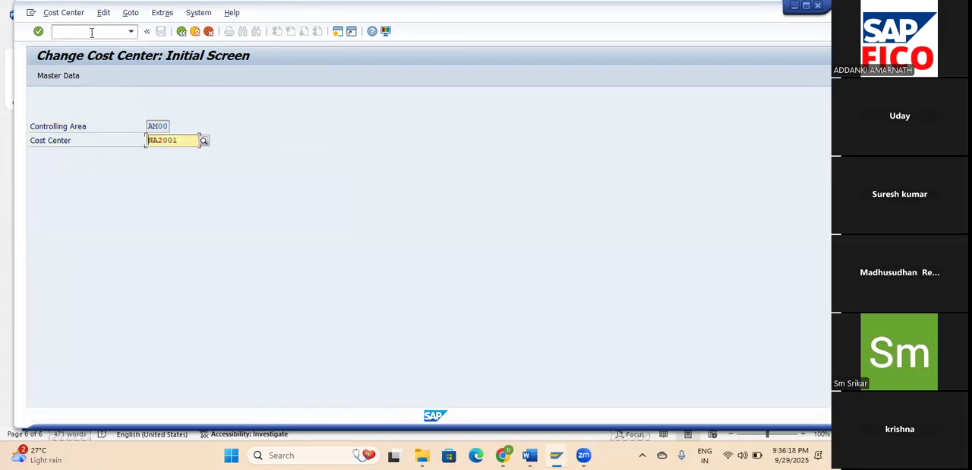
{"action": "key", "text": "Return"}
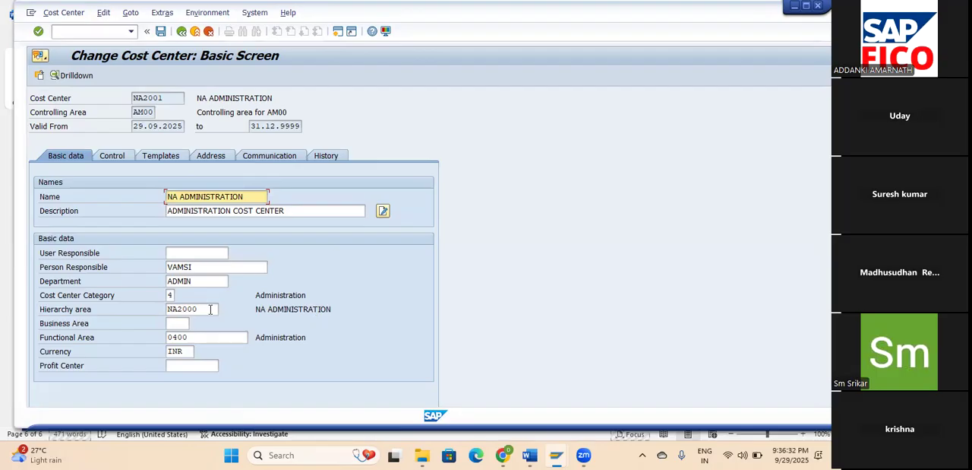
Continue past the basic data without a profit center and examine the control indicators and valid-from date.
{"action": "key", "text": "Return"}
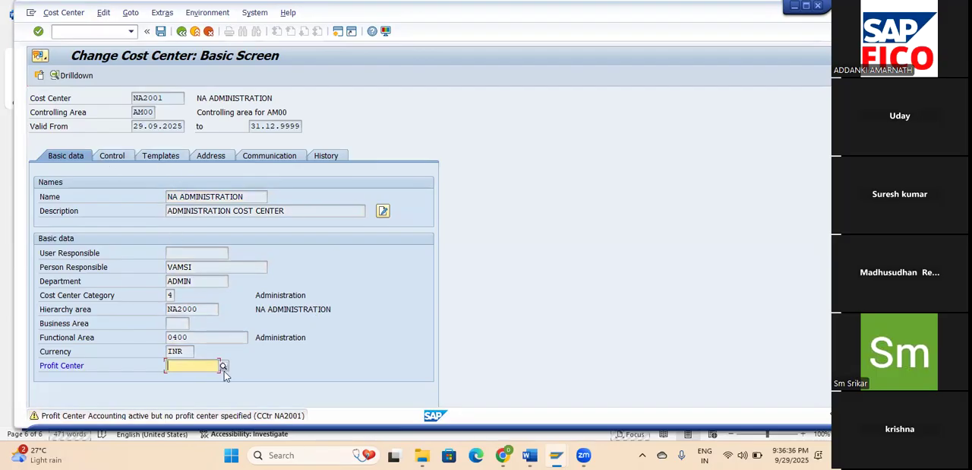
{"action": "key", "text": "Return"}
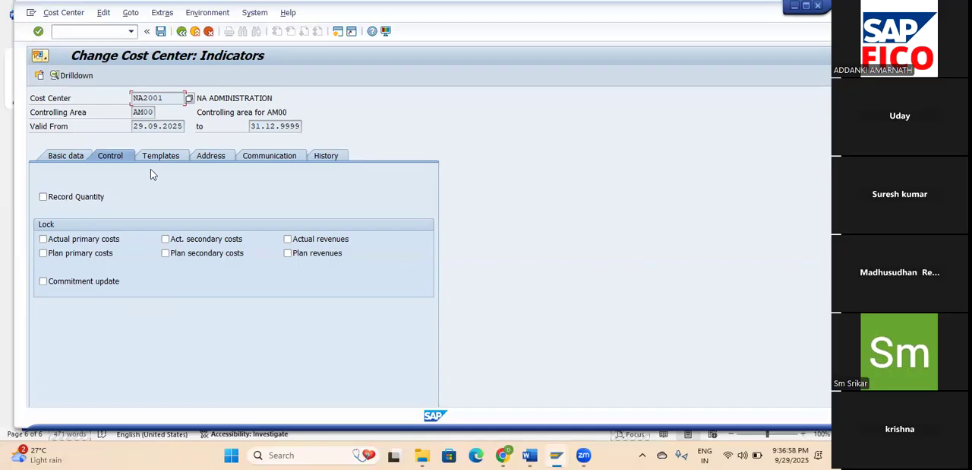
{"action": "left_click_drag", "start_coordinate": [139, 126], "coordinate": [183, 126]}
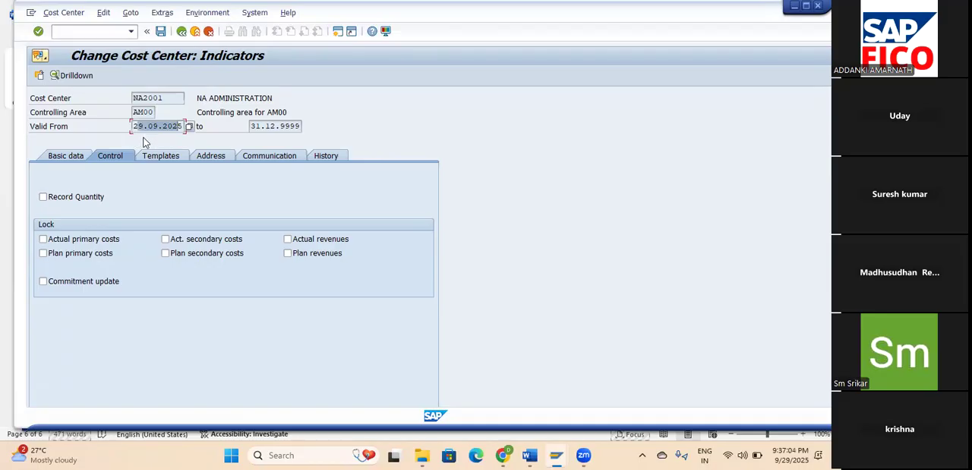
{"action": "left_click", "coordinate": [91, 31]}
{"action": "type", "text": "/NOK"}
{"action": "key", "text": "BackSpace"}
{"action": "key", "text": "BackSpace"}
{"action": "key", "text": "BackSpace"}
{"action": "key", "text": "BackSpace"}
Try to change the cost center's valid-from date to 01.09.2025 from its basic data, and reopen the master data.
{"action": "left_click", "coordinate": [179, 128]}
{"action": "left_click", "coordinate": [72, 158]}
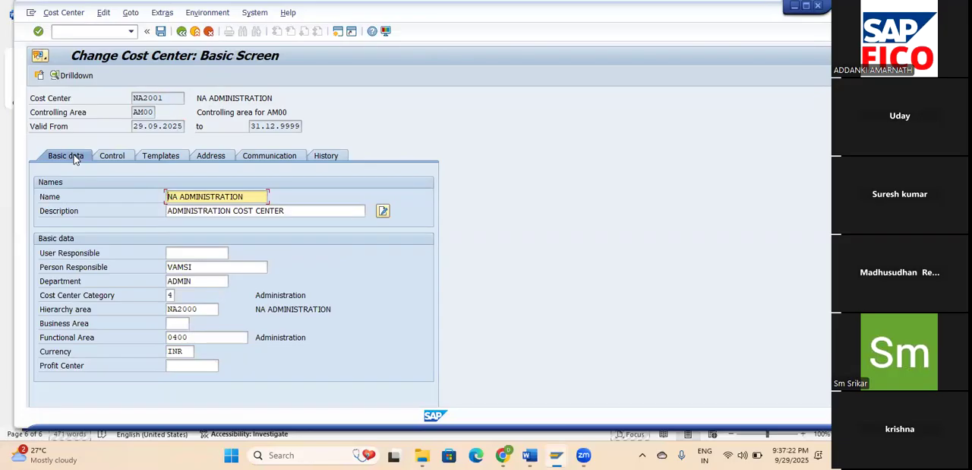
{"action": "left_click", "coordinate": [144, 126]}
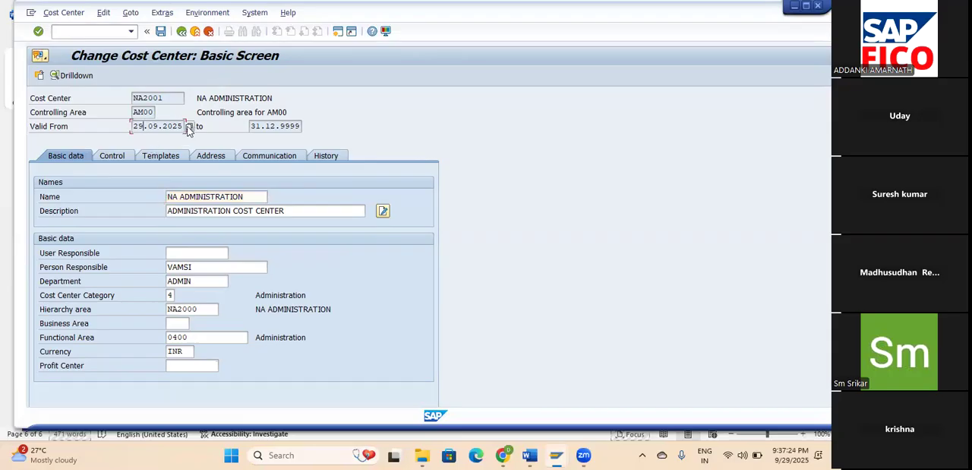
{"action": "left_click", "coordinate": [190, 127]}
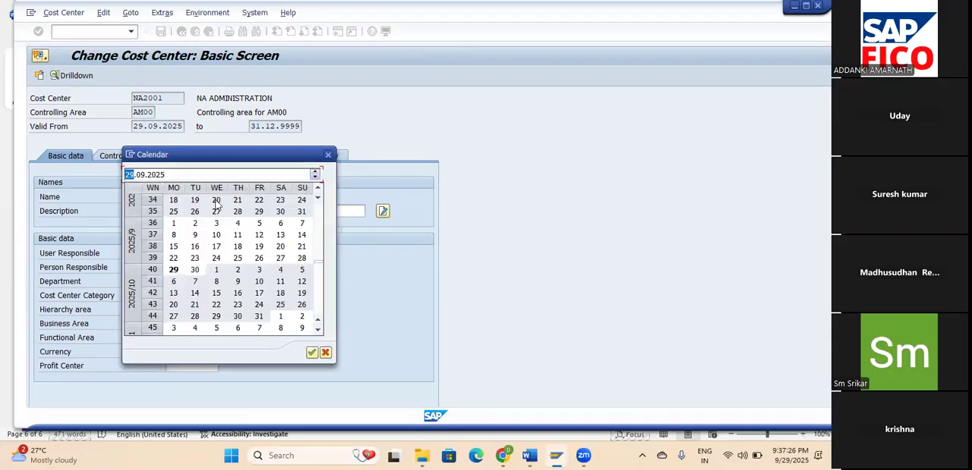
{"action": "left_click", "coordinate": [173, 225]}
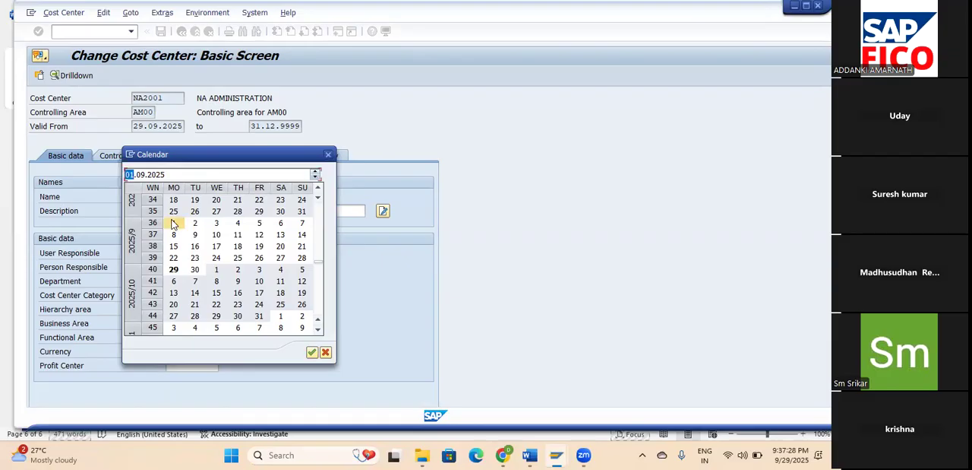
{"action": "left_click", "coordinate": [317, 354]}
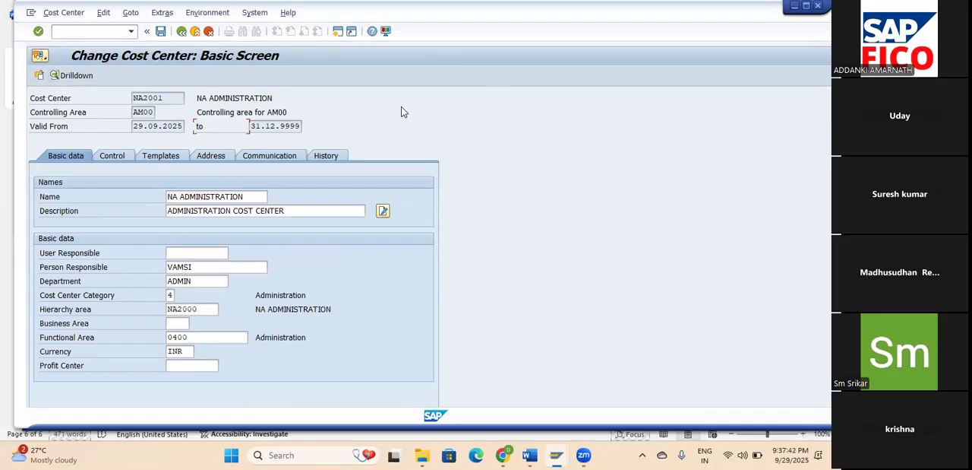
{"action": "left_click", "coordinate": [181, 31]}
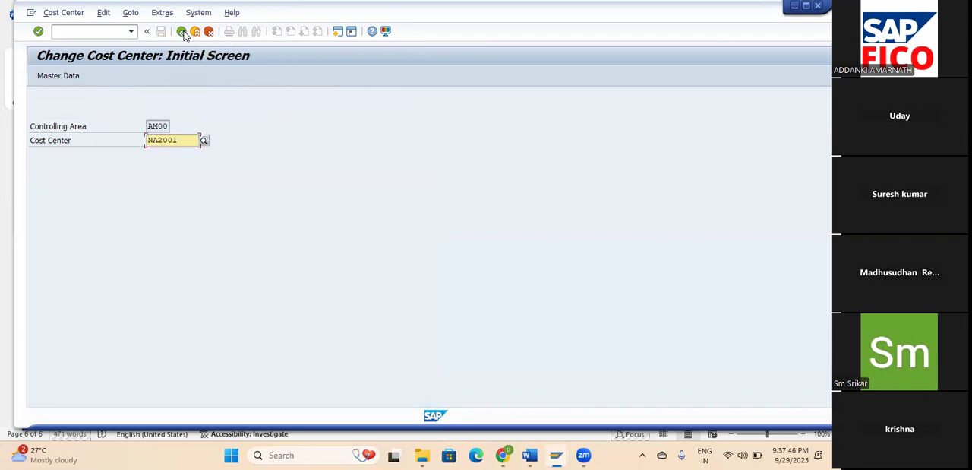
{"action": "left_click", "coordinate": [59, 76]}
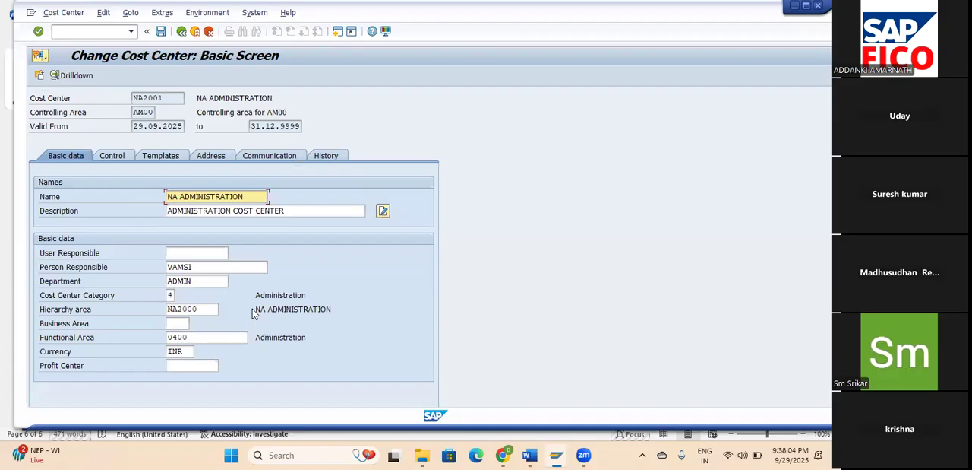
Open the default account assignment overview with transaction OKB9.
{"action": "left_click", "coordinate": [68, 29]}
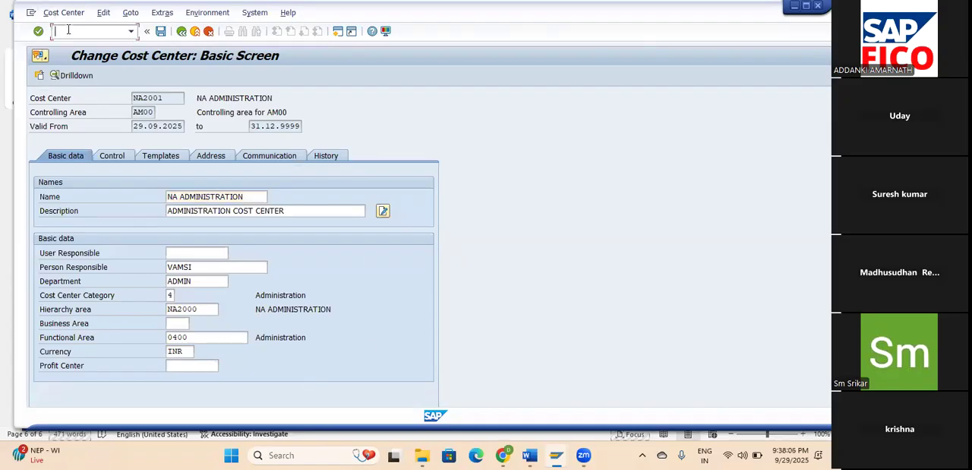
{"action": "type", "text": "/NOKB9"}
{"action": "key", "text": "Return"}
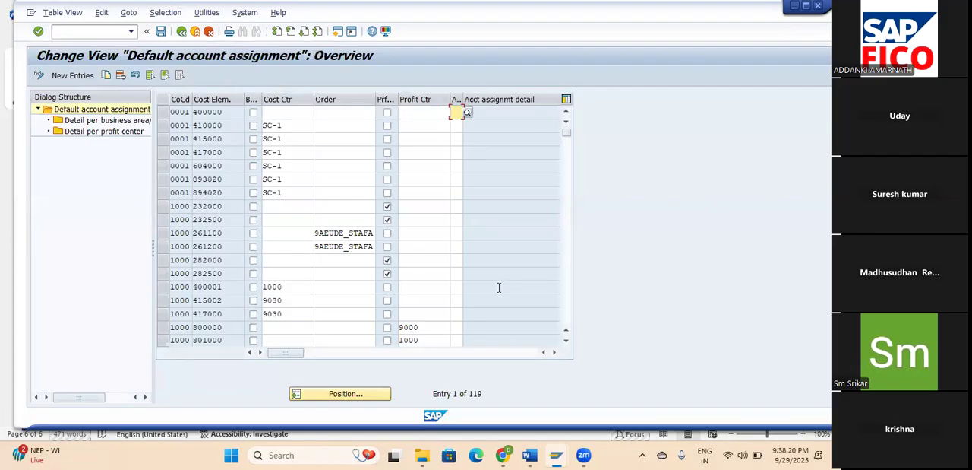
Start a new default account assignment entry with company code AM00.
{"action": "left_click", "coordinate": [72, 76]}
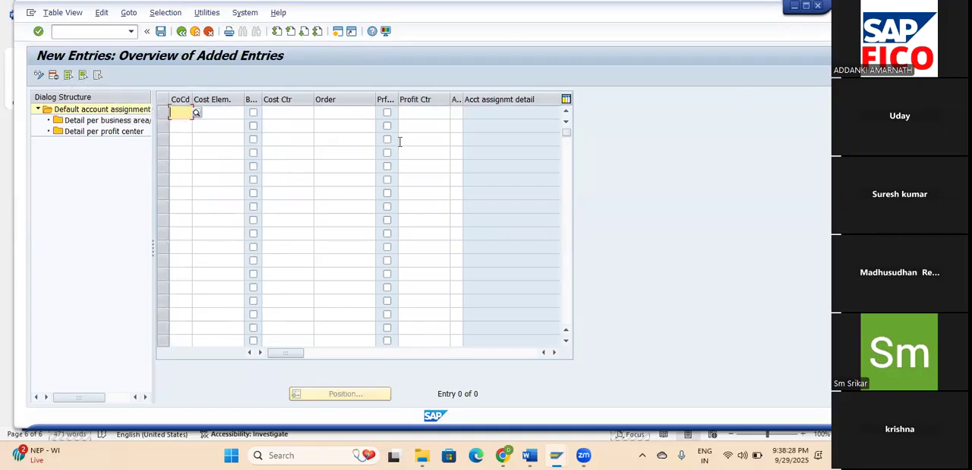
{"action": "type", "text": "a"}
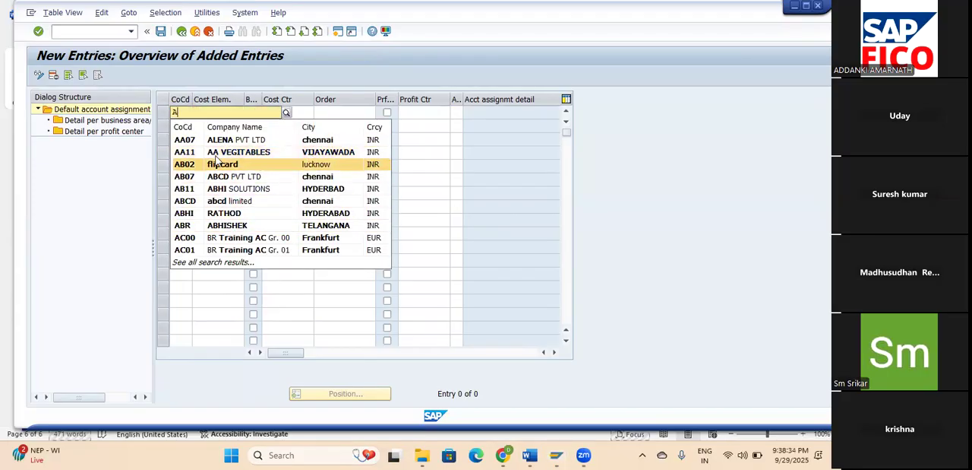
{"action": "type", "text": "m"}
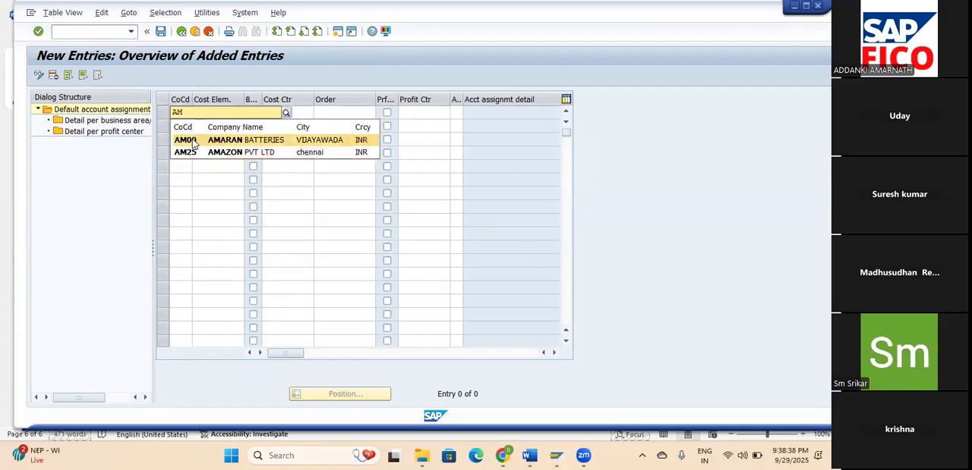
{"action": "left_click", "coordinate": [193, 142]}
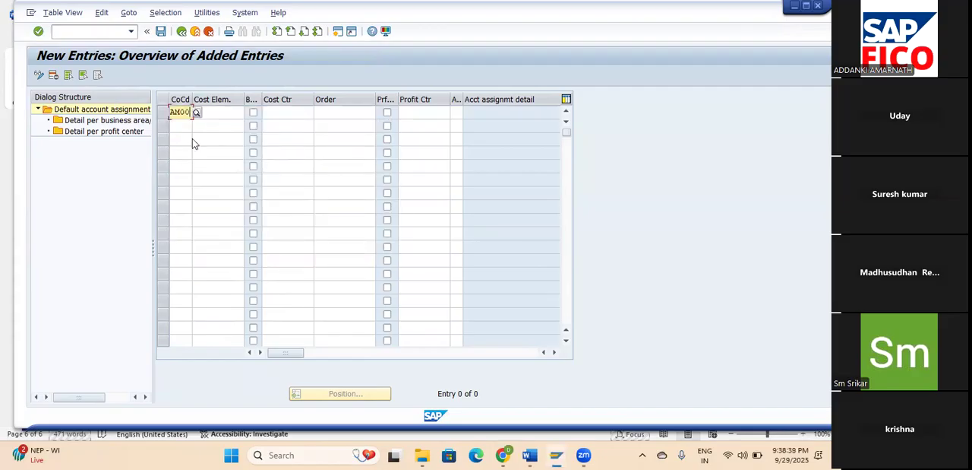
{"action": "left_click", "coordinate": [222, 111]}
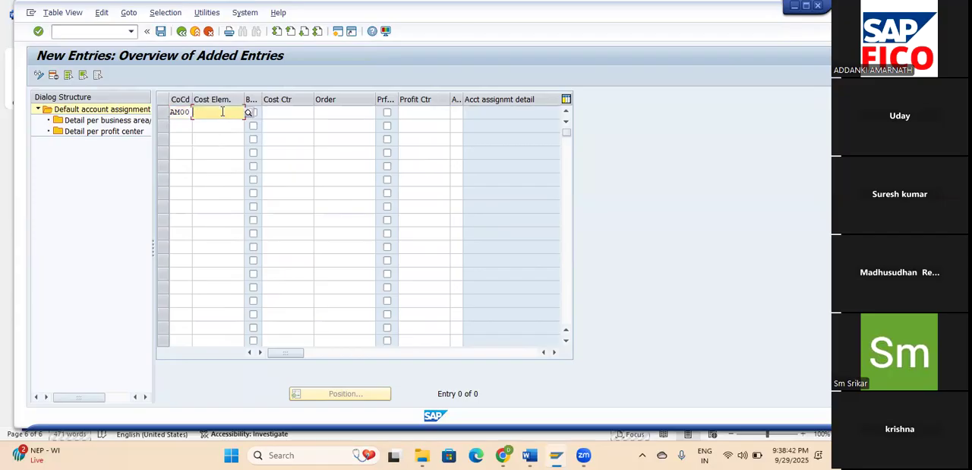
{"action": "left_click", "coordinate": [311, 113]}
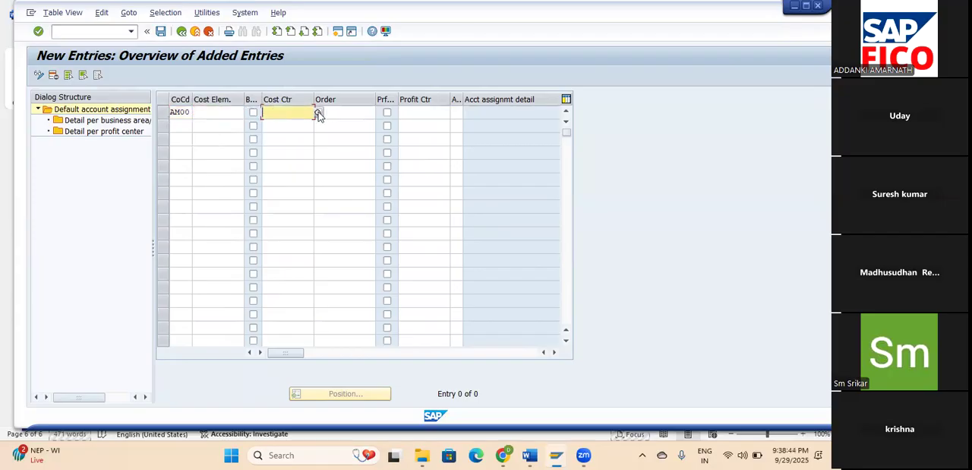
{"action": "left_click", "coordinate": [317, 112]}
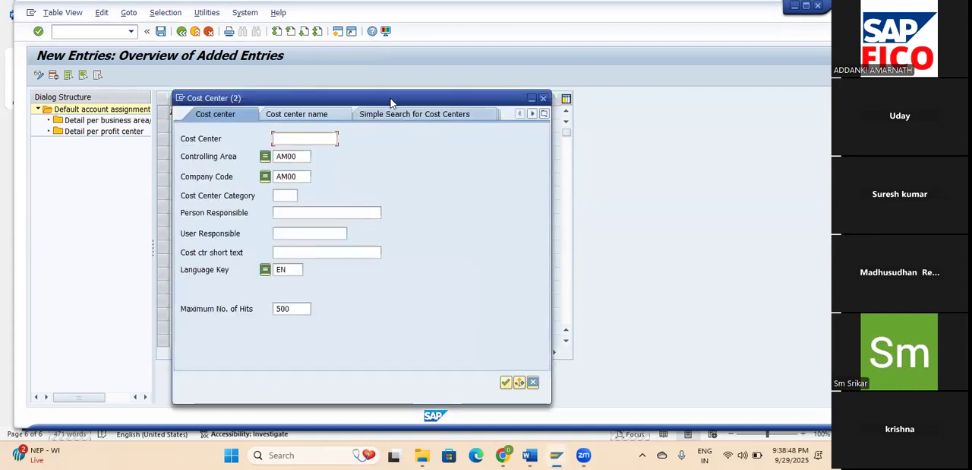
{"action": "left_click_drag", "start_coordinate": [392, 99], "coordinate": [404, 176]}
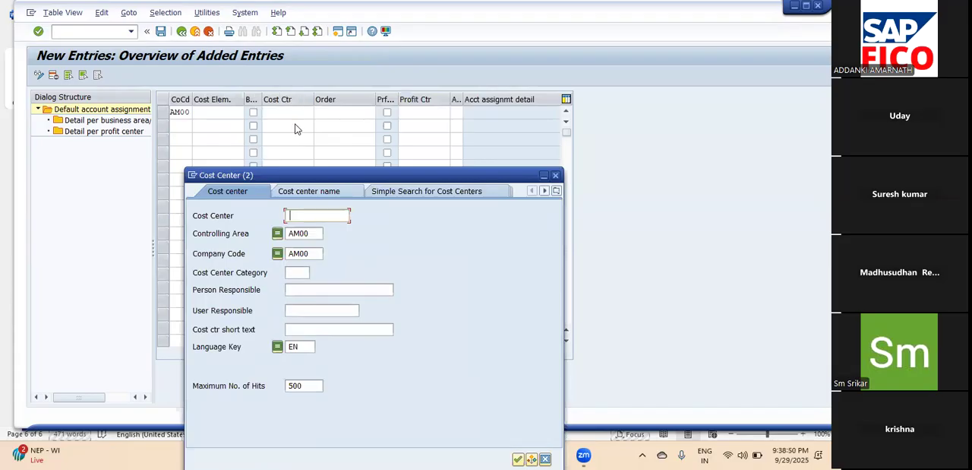
{"action": "left_click", "coordinate": [555, 176]}
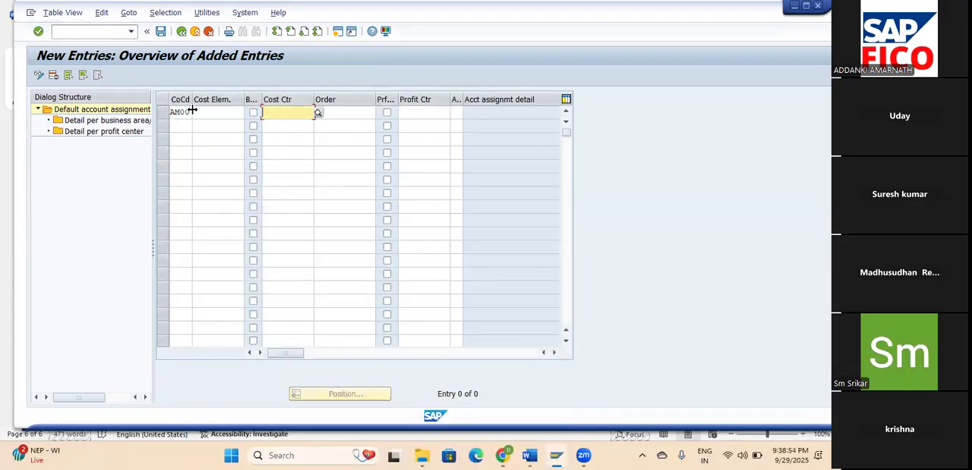
Choose cost element 400610 from the AMOC chart of accounts for the AM00 default assignment entry.
{"action": "left_click", "coordinate": [190, 111]}
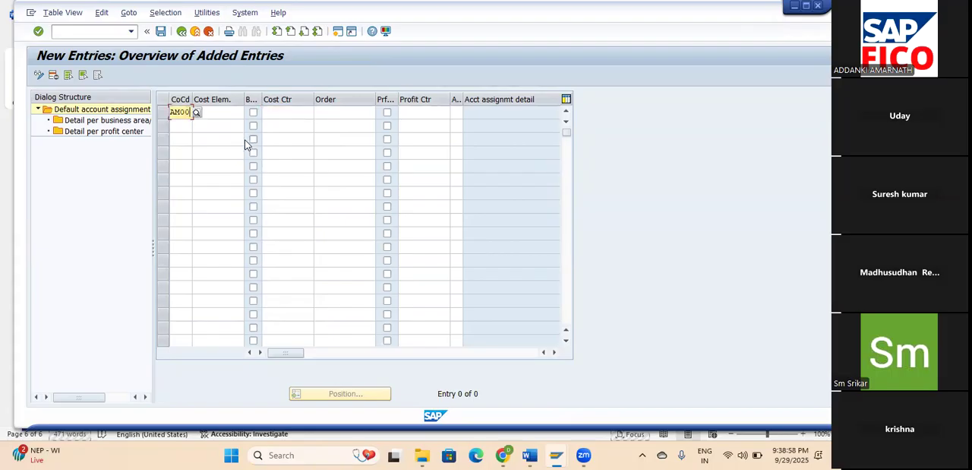
{"action": "key", "text": "Tab"}
{"action": "left_click", "coordinate": [248, 113]}
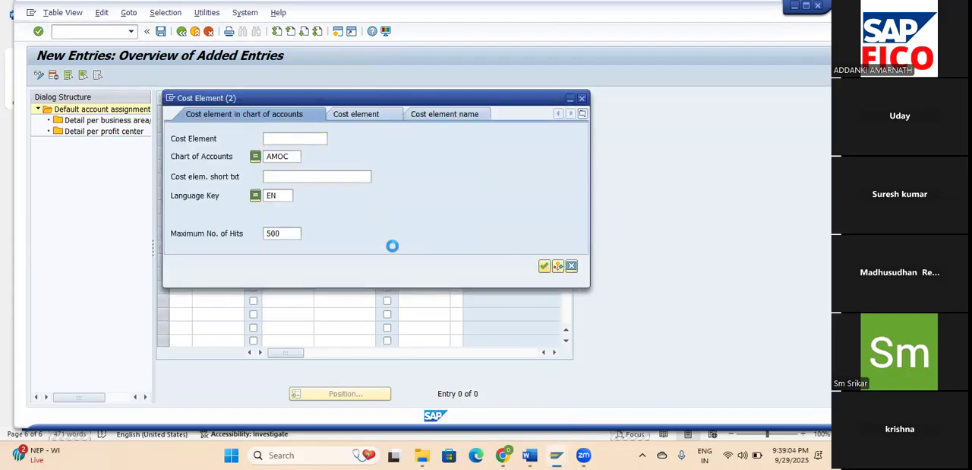
{"action": "key", "text": "Return"}
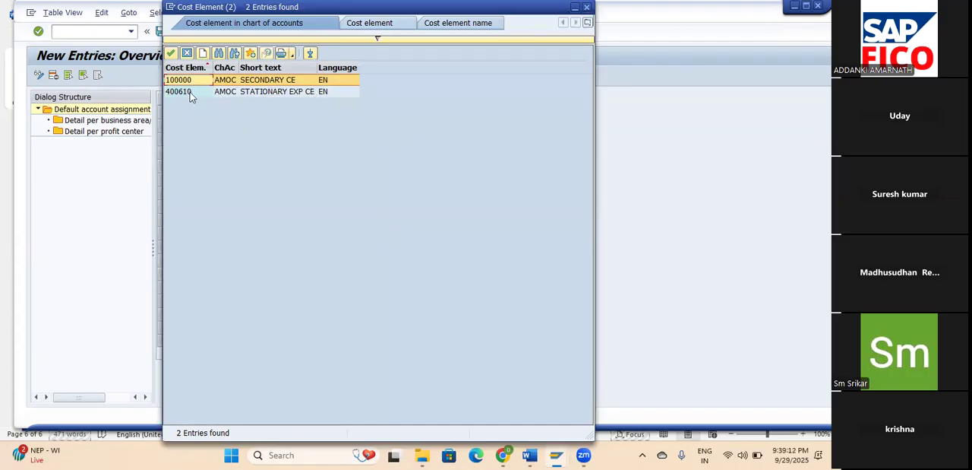
{"action": "left_click", "coordinate": [231, 92]}
{"action": "left_click", "coordinate": [172, 55]}
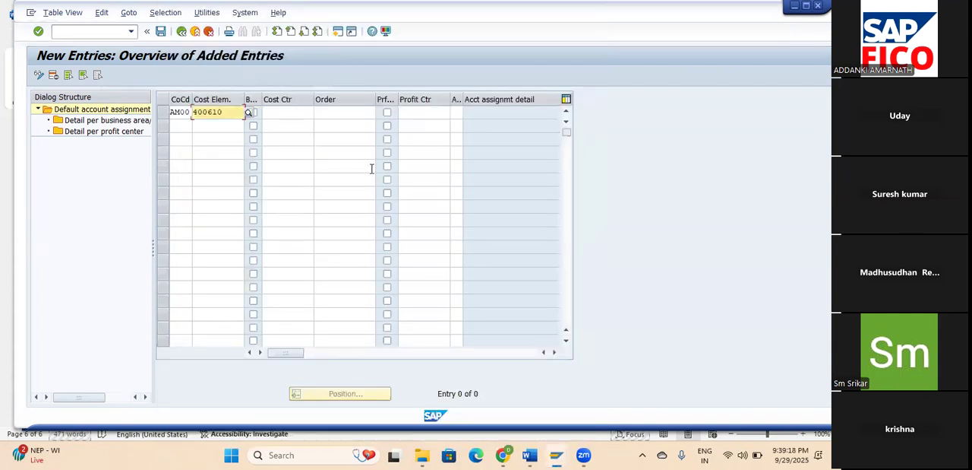
Assign cost center NA2001 to the AM00 entry and save it under customizing request DPKK901370.
{"action": "key", "text": "Tab"}
{"action": "key", "text": "Tab"}
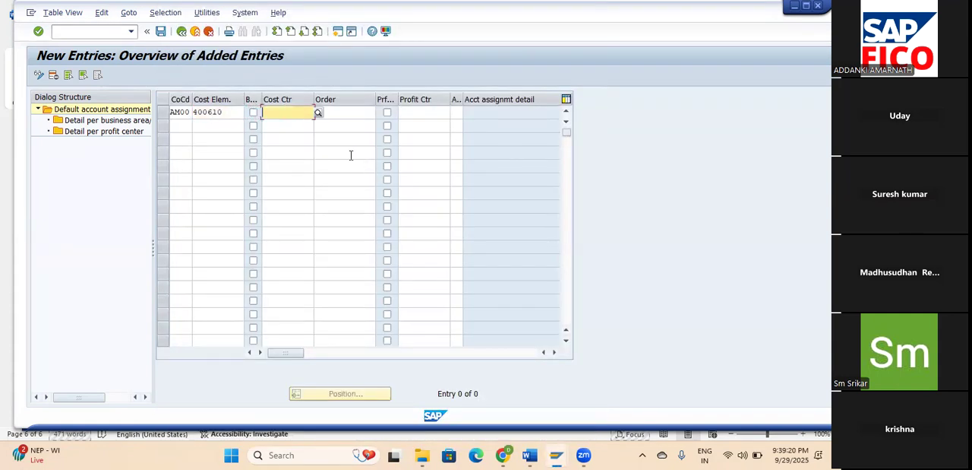
{"action": "left_click", "coordinate": [320, 113]}
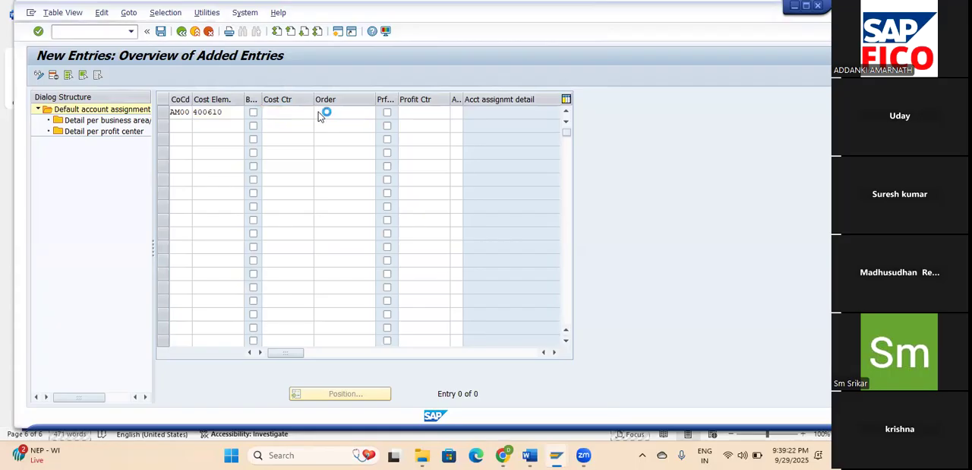
{"action": "left_click", "coordinate": [505, 382]}
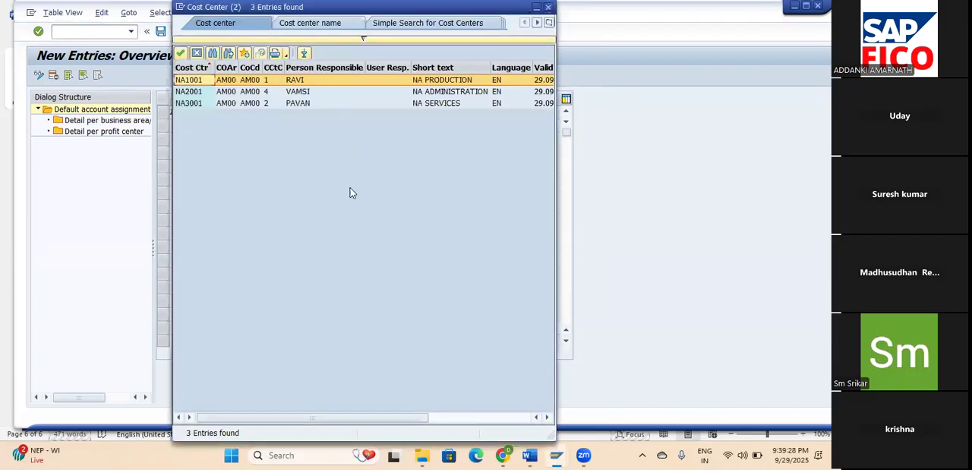
{"action": "left_click", "coordinate": [453, 92]}
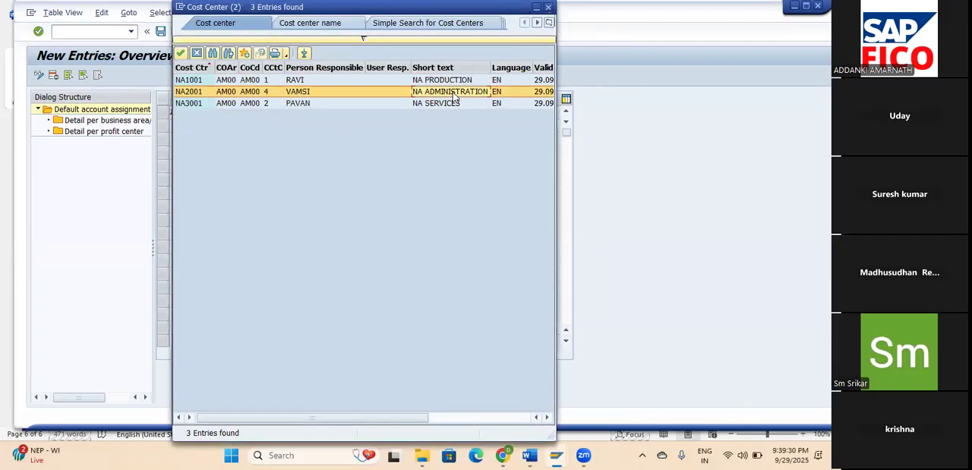
{"action": "left_click", "coordinate": [180, 52]}
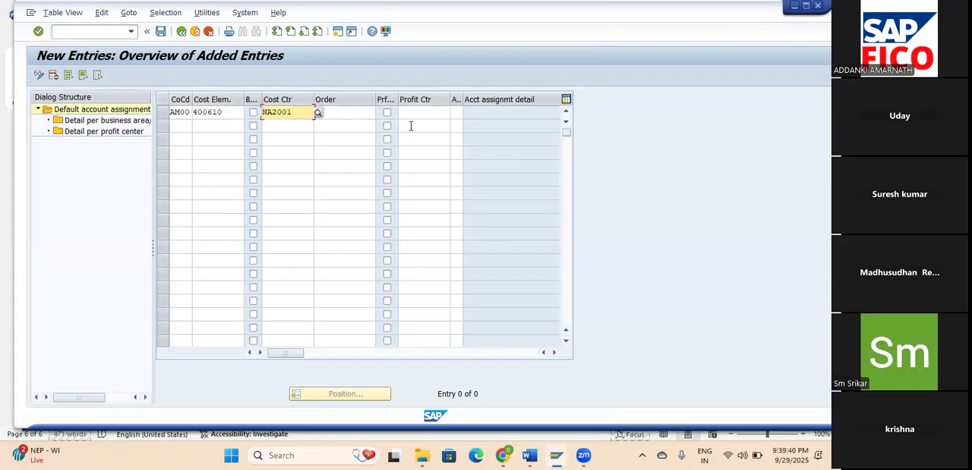
{"action": "left_click", "coordinate": [161, 31]}
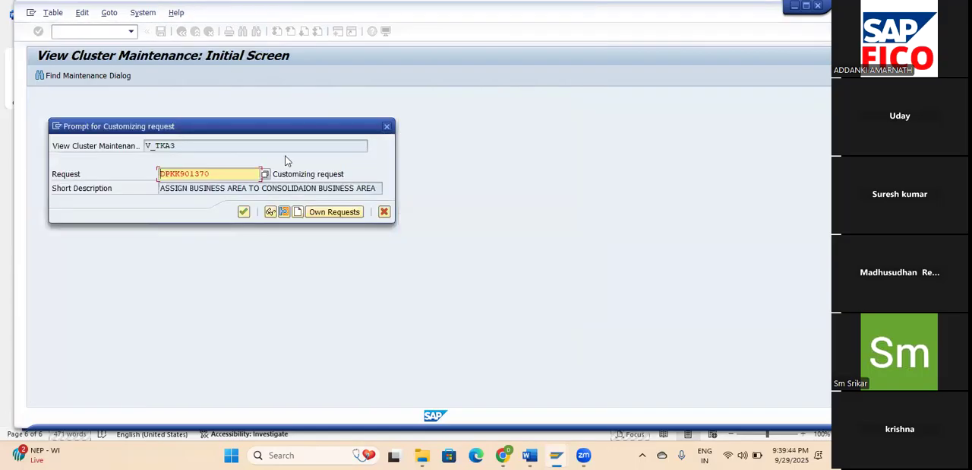
{"action": "left_click", "coordinate": [243, 211]}
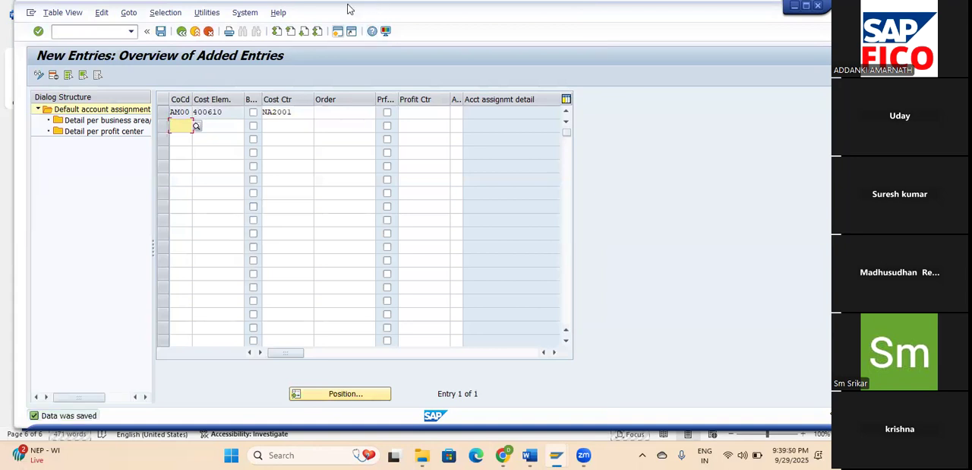
Open a new SAP session and try to start transaction KP02.
{"action": "left_click", "coordinate": [337, 30]}
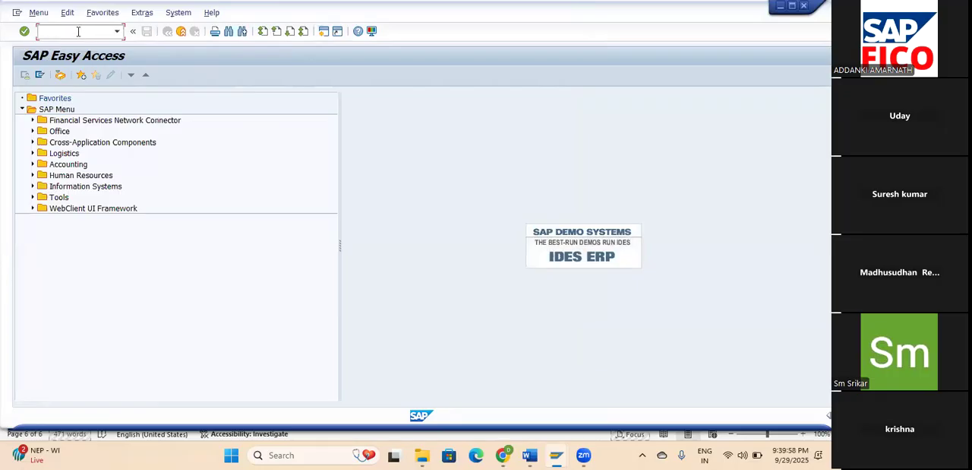
{"action": "type", "text": "/N"}
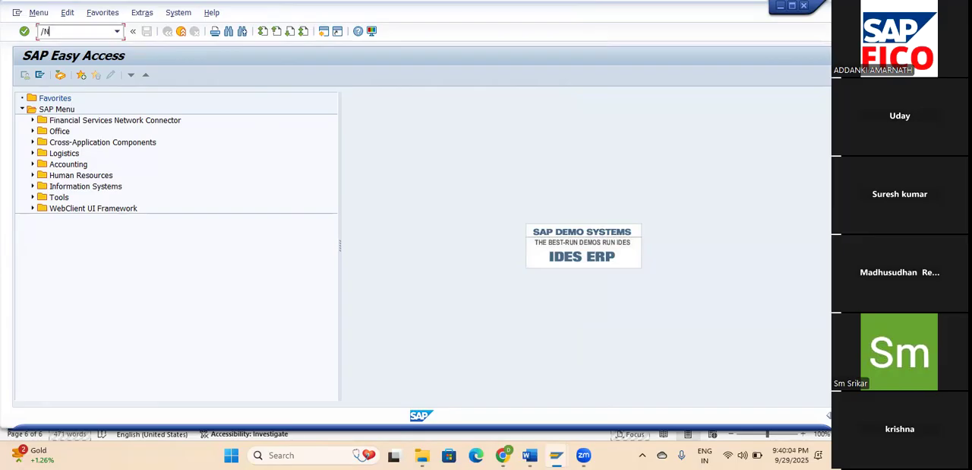
{"action": "type", "text": "K"}
{"action": "type", "text": "S01"}
{"action": "key", "text": "Return"}
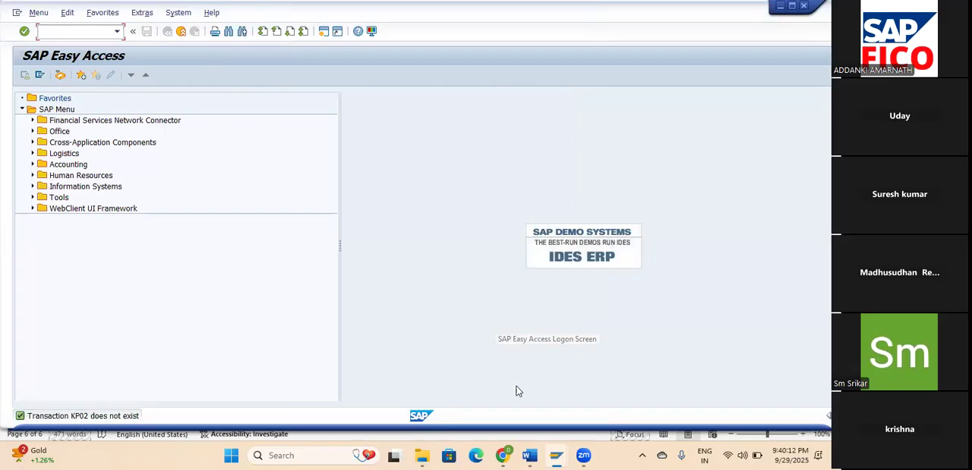
Look up the transaction code for plan version fixed costs in the Controlling Word document, and return to SAP.
{"action": "mouse_move", "coordinate": [530, 450]}
{"action": "left_click", "coordinate": [600, 403]}
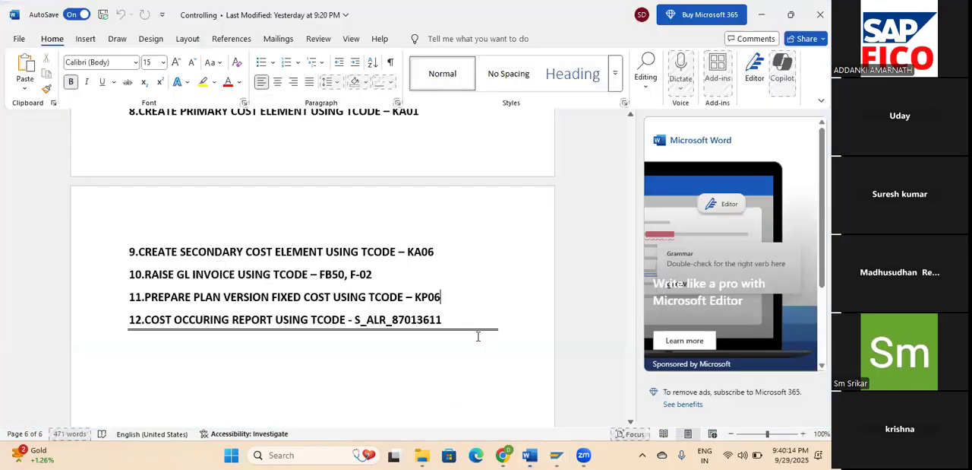
{"action": "double_click", "coordinate": [429, 296]}
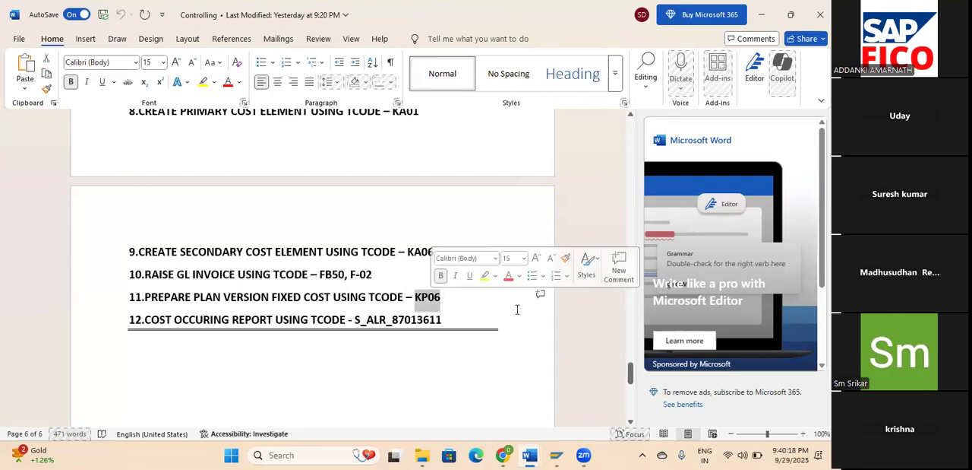
{"action": "key", "text": "alt+Tab"}
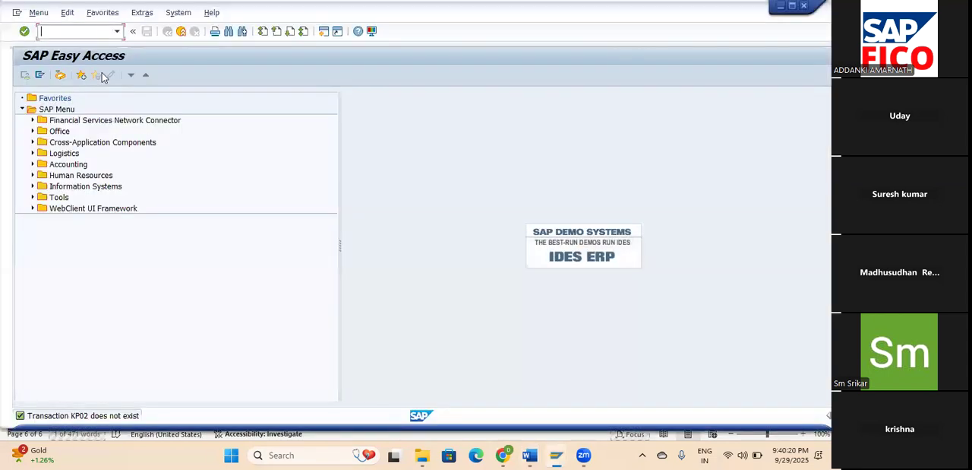
Start transaction KP06 and try to open the planning overview for NA2001 and 400610 with periods 6 to 12.
{"action": "type", "text": "/NKP06"}
{"action": "key", "text": "Return"}
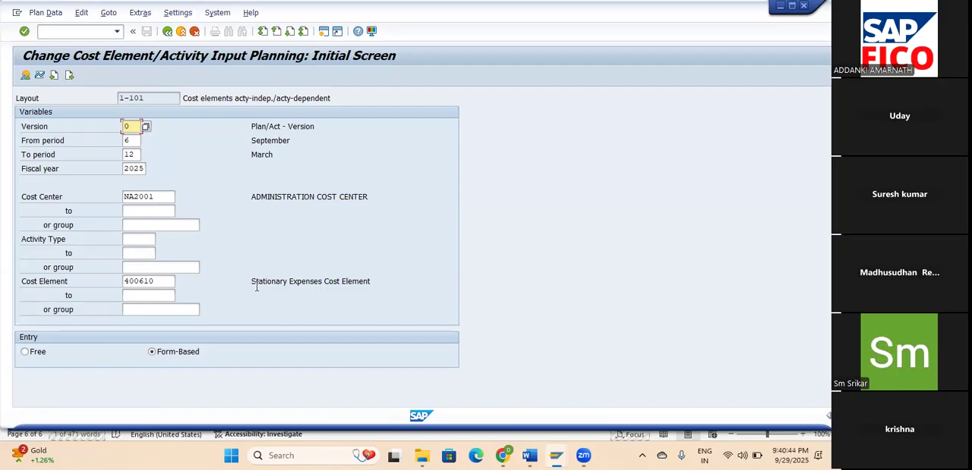
{"action": "left_click", "coordinate": [25, 75]}
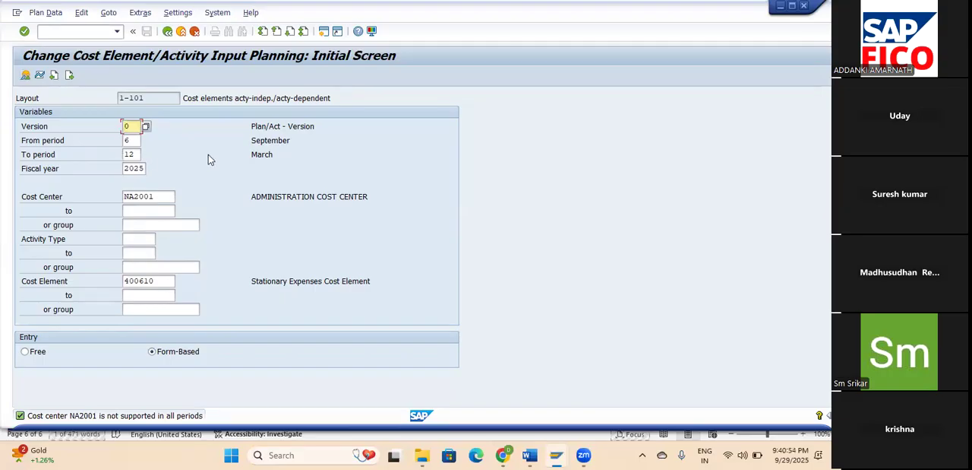
Set the planning start period to 7 and open the overview screen for cost center NA2001.
{"action": "left_click", "coordinate": [131, 140]}
{"action": "key", "text": "BackSpace"}
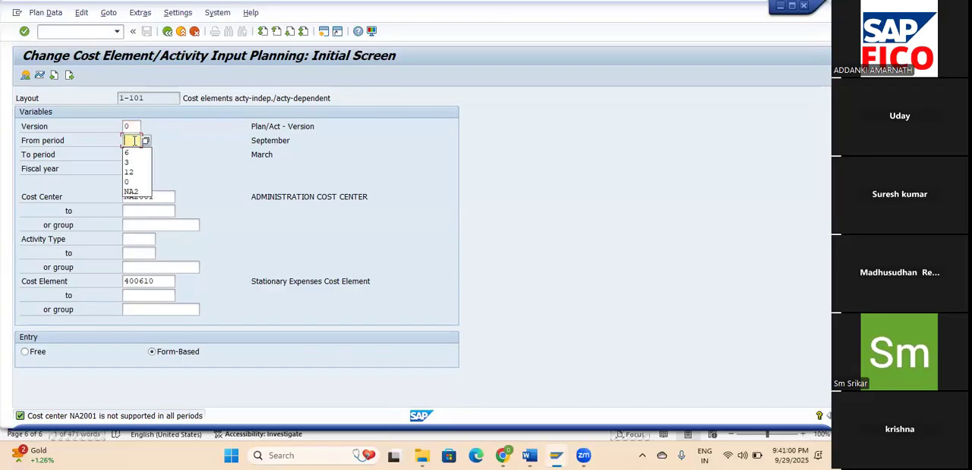
{"action": "type", "text": "7"}
{"action": "key", "text": "Tab"}
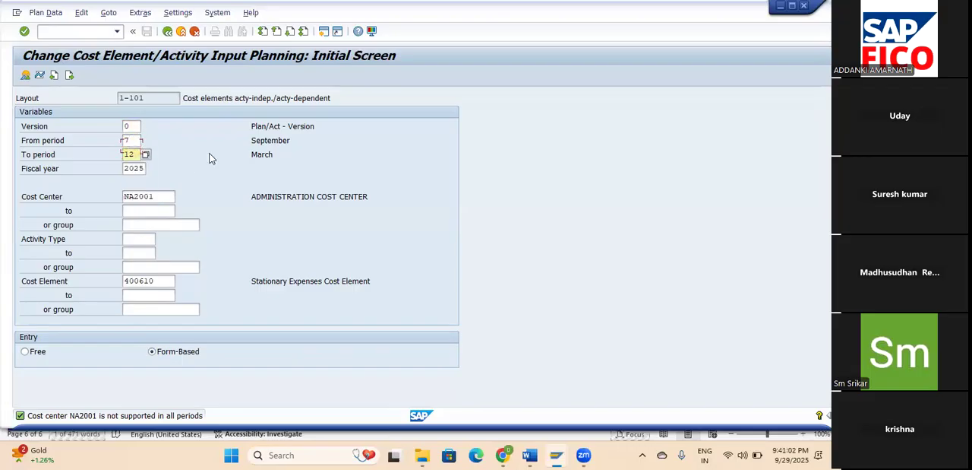
{"action": "left_click", "coordinate": [25, 77]}
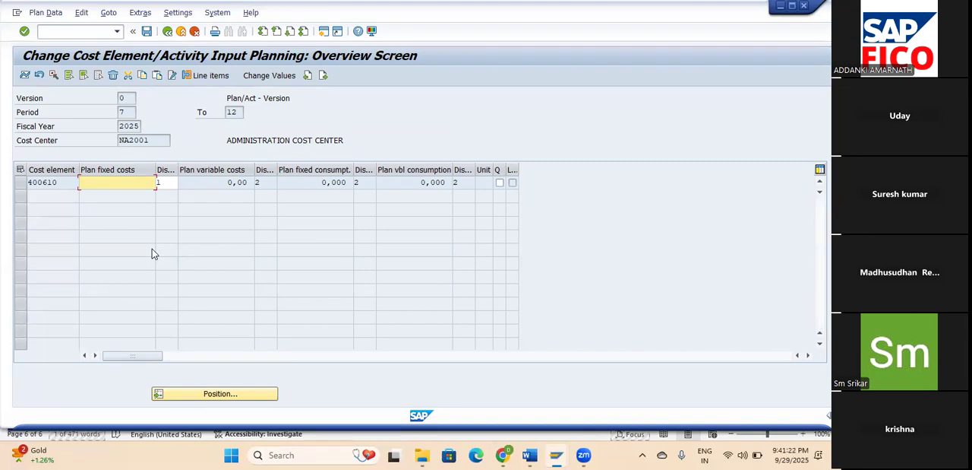
Enter plan fixed costs of 200000 for cost element 400610 and try to save the plan.
{"action": "type", "text": "200000"}
{"action": "key", "text": "Tab"}
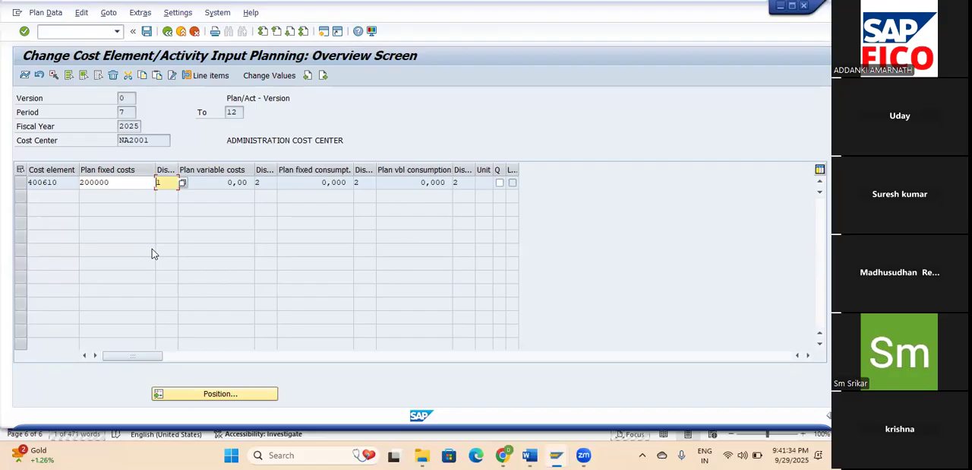
{"action": "left_click", "coordinate": [62, 183]}
{"action": "left_click_drag", "start_coordinate": [62, 183], "coordinate": [27, 183]}
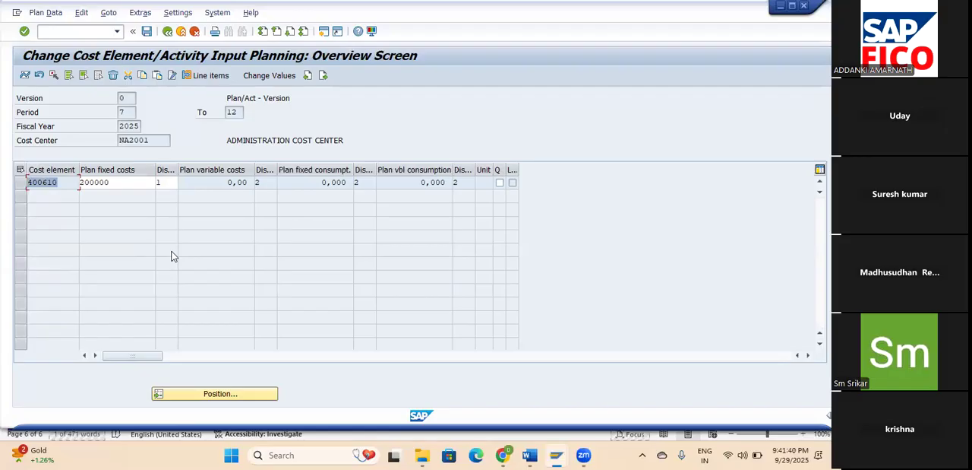
{"action": "key", "text": "Return"}
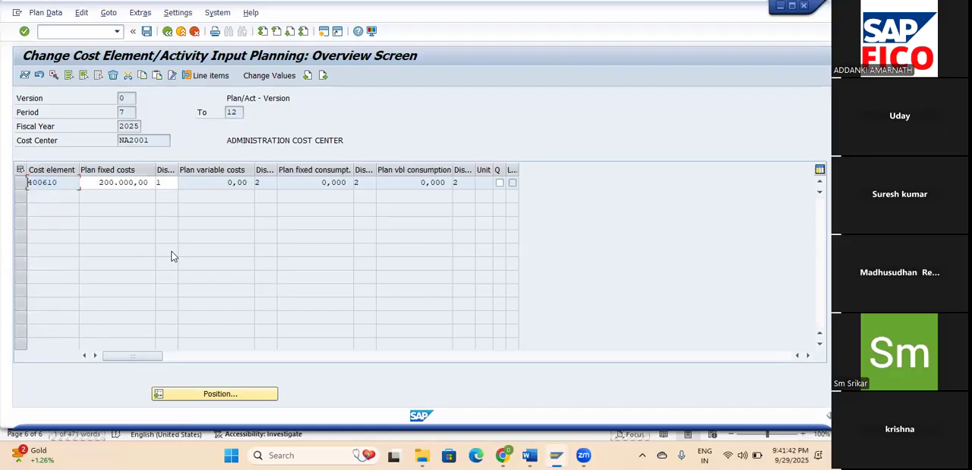
{"action": "left_click", "coordinate": [150, 31]}
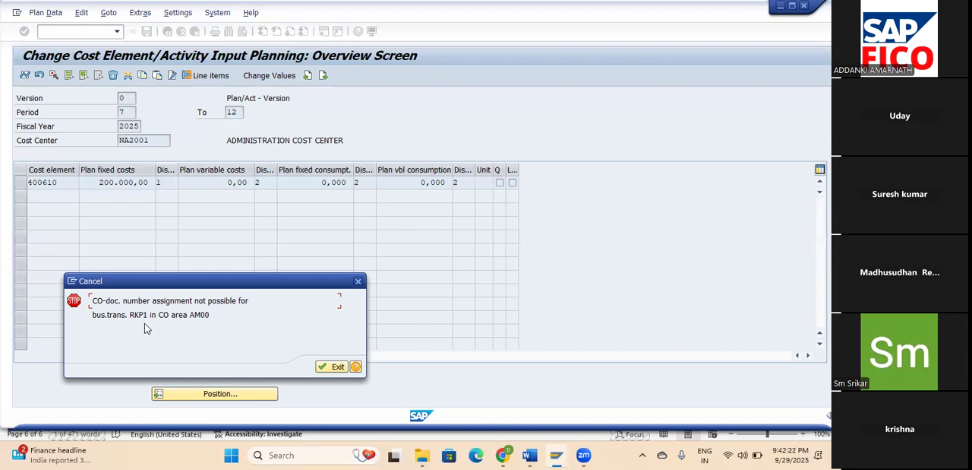
{"action": "left_click", "coordinate": [332, 367]}
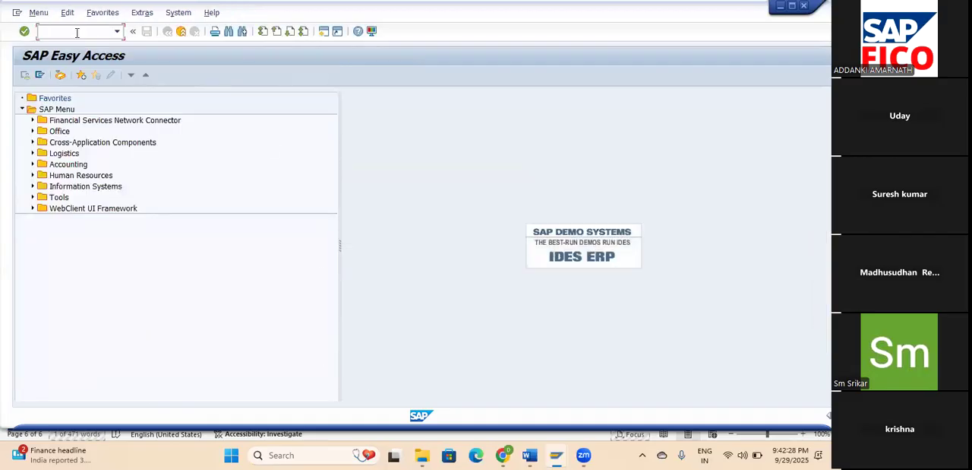
Start CO document range maintenance with transaction KANK, enter controlling area AM00 and view its number range groups.
{"action": "type", "text": "/NKANK"}
{"action": "key", "text": "Return"}
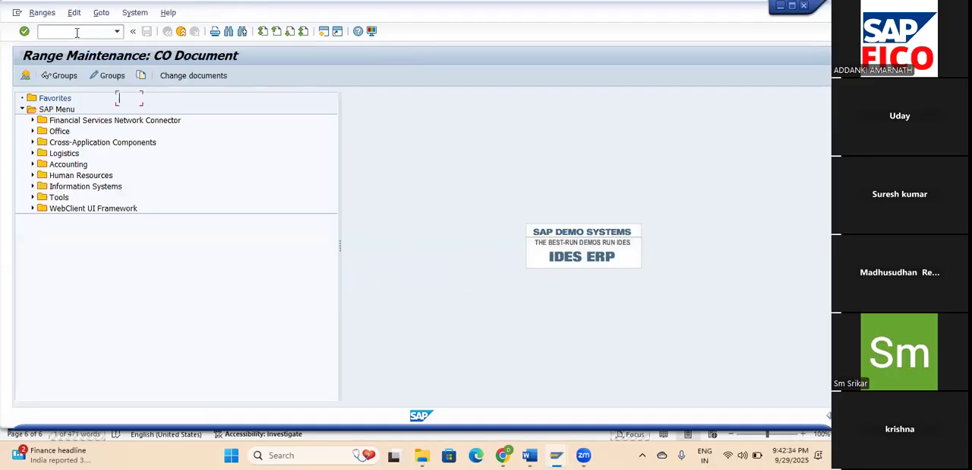
{"action": "type", "text": "A"}
{"action": "left_click", "coordinate": [136, 113]}
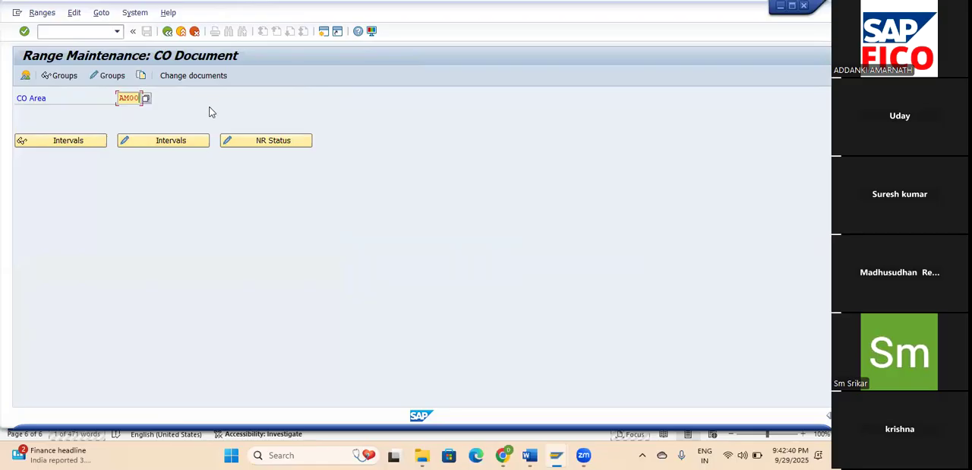
{"action": "left_click", "coordinate": [54, 75]}
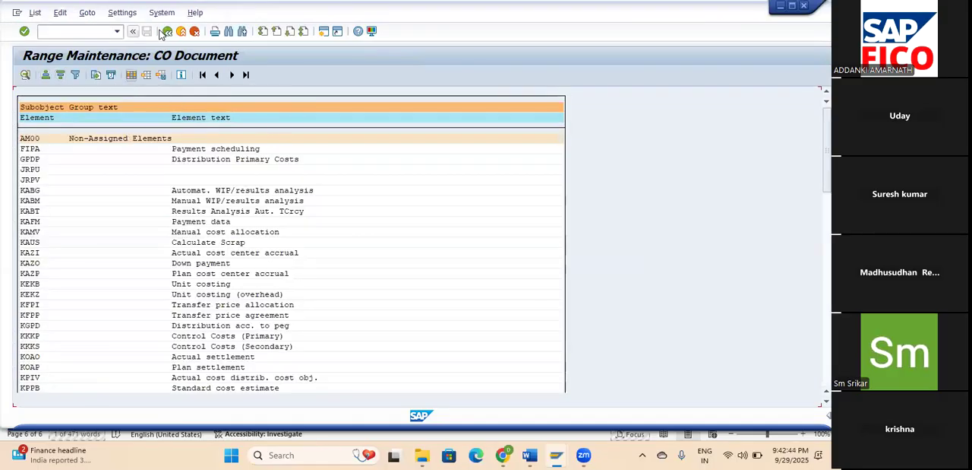
{"action": "left_click", "coordinate": [167, 31]}
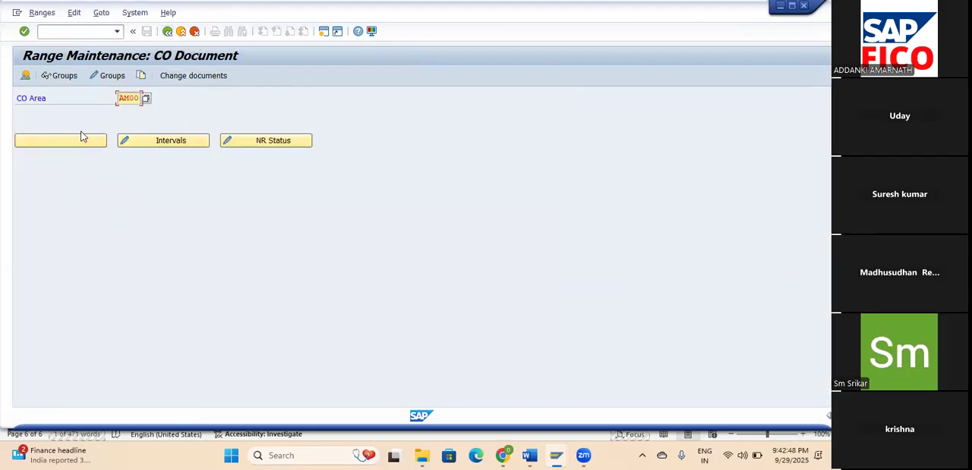
Open the AM00 number range groups for maintenance and locate element RKP1, Planning primary costs, among the non-assigned elements.
{"action": "left_click", "coordinate": [110, 76]}
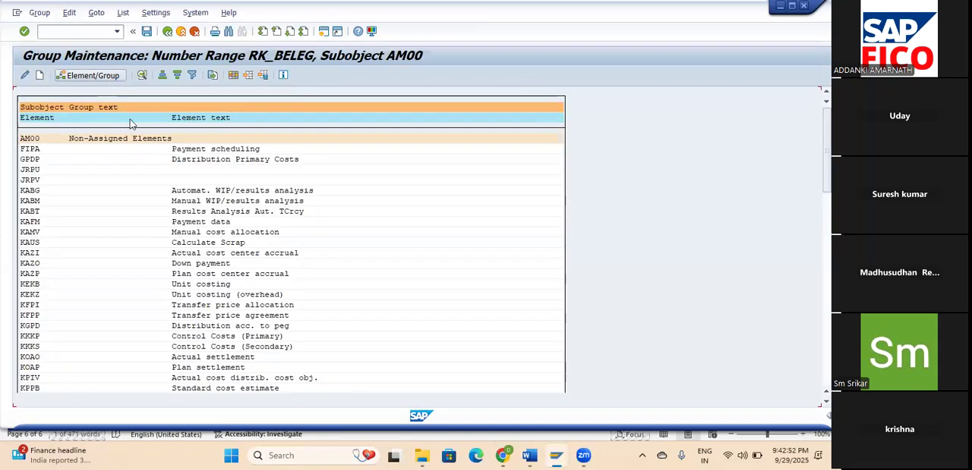
{"action": "scroll", "coordinate": [86, 290], "scroll_direction": "down", "scroll_amount": 6}
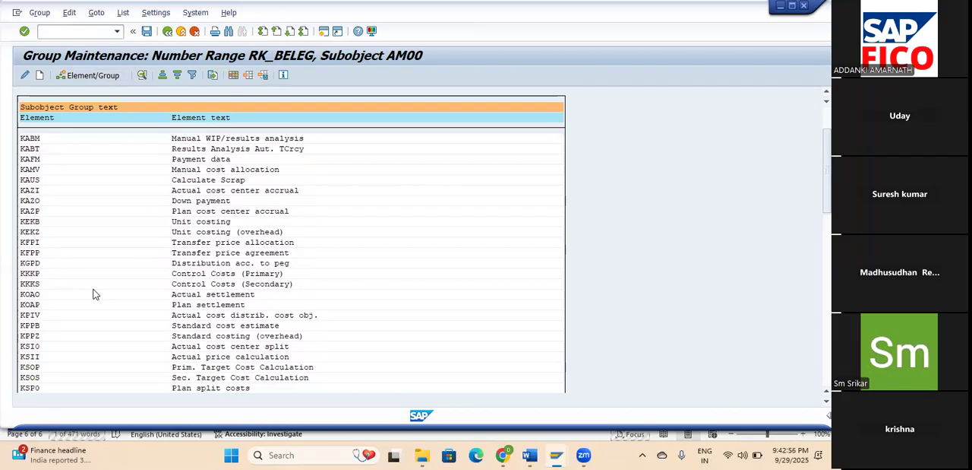
{"action": "scroll", "coordinate": [94, 294], "scroll_direction": "down", "scroll_amount": 6}
{"action": "scroll", "coordinate": [95, 294], "scroll_direction": "down", "scroll_amount": 8}
{"action": "scroll", "coordinate": [98, 293], "scroll_direction": "down", "scroll_amount": 8}
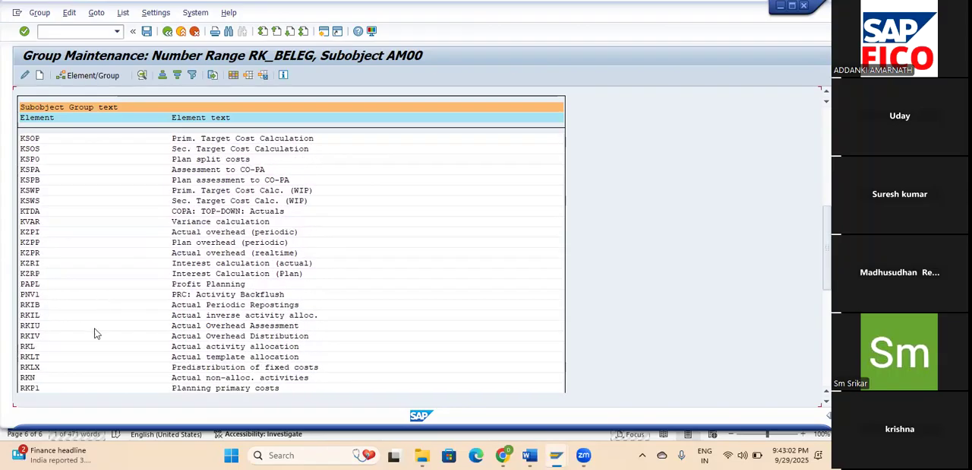
{"action": "left_click", "coordinate": [25, 388]}
{"action": "scroll", "coordinate": [133, 322], "scroll_direction": "down", "scroll_amount": 1}
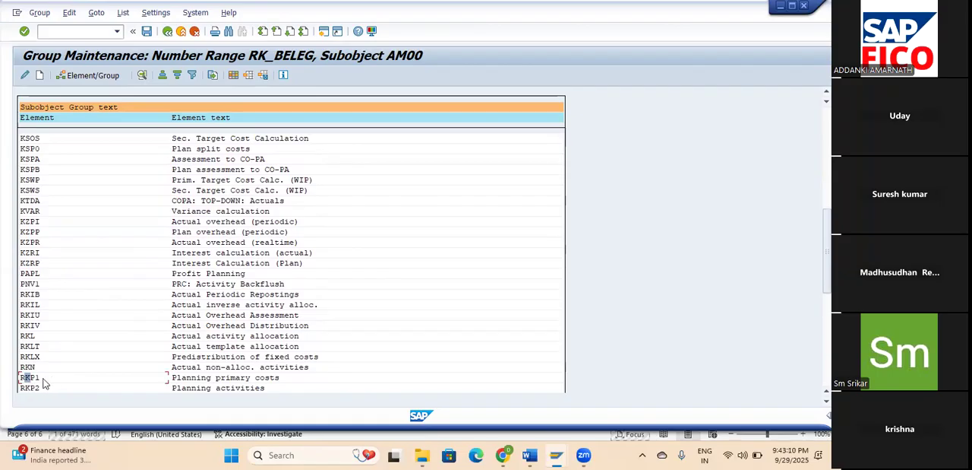
Assign element RKP1, Planning primary costs, to number range group AM00 and save the group assignment.
{"action": "scroll", "coordinate": [82, 375], "scroll_direction": "down", "scroll_amount": 2}
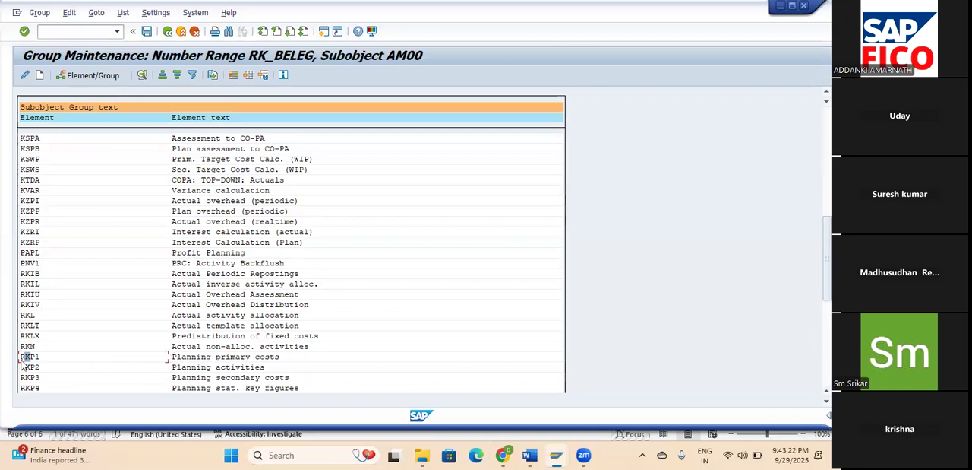
{"action": "left_click", "coordinate": [89, 76]}
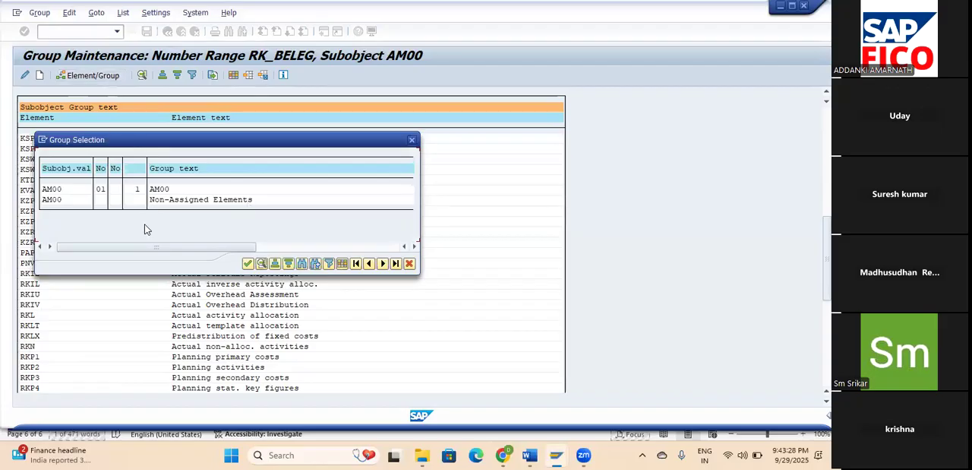
{"action": "left_click", "coordinate": [60, 192]}
{"action": "double_click", "coordinate": [60, 191]}
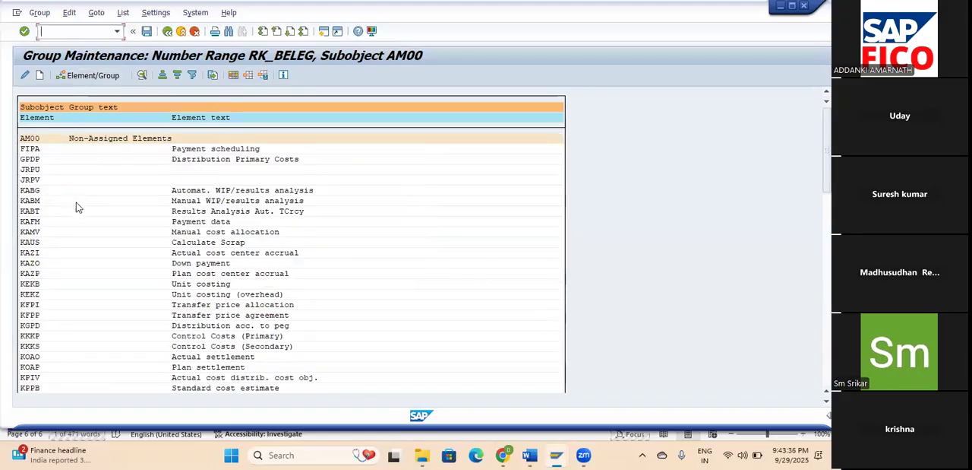
{"action": "left_click_drag", "start_coordinate": [828, 151], "coordinate": [827, 343]}
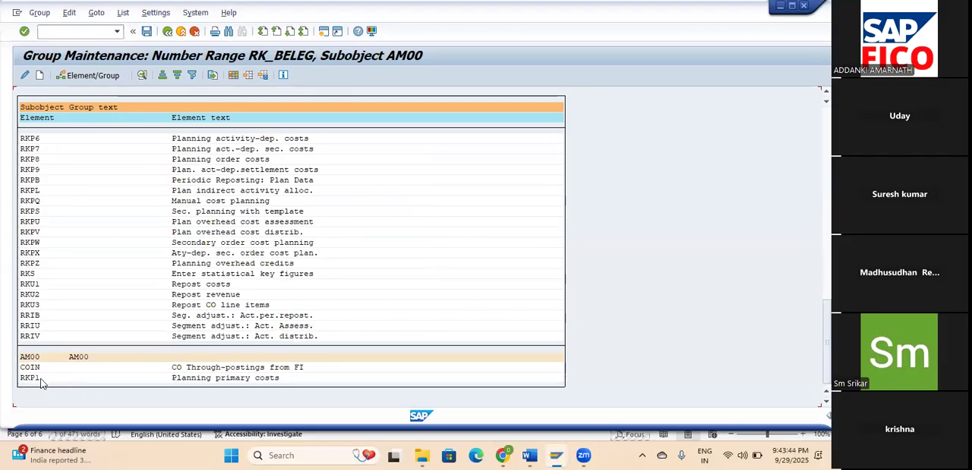
{"action": "left_click", "coordinate": [147, 31]}
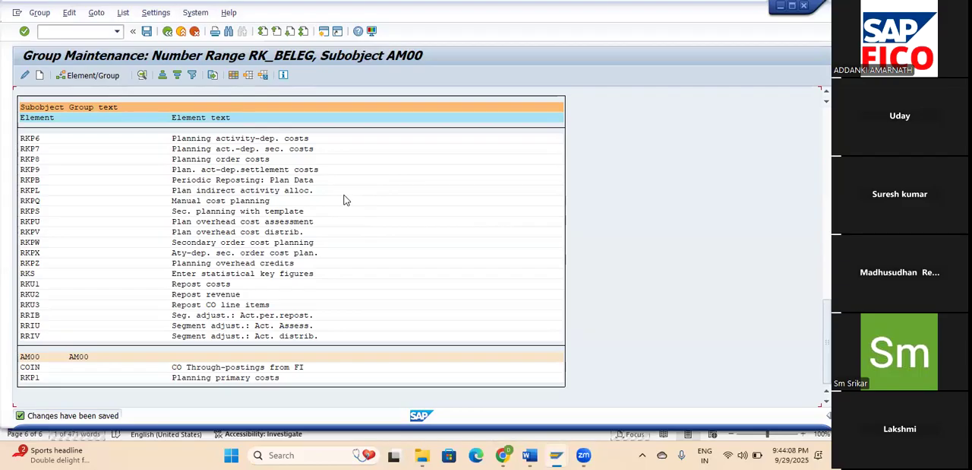
In the default account assignment session, start transaction KP06 and open the planning overview screen for cost center NA2001.
{"action": "mouse_move", "coordinate": [557, 453]}
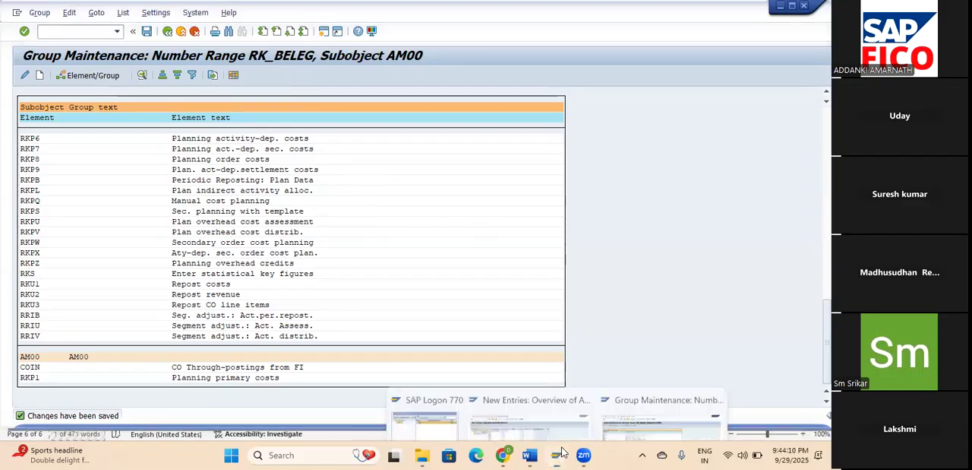
{"action": "left_click", "coordinate": [547, 430]}
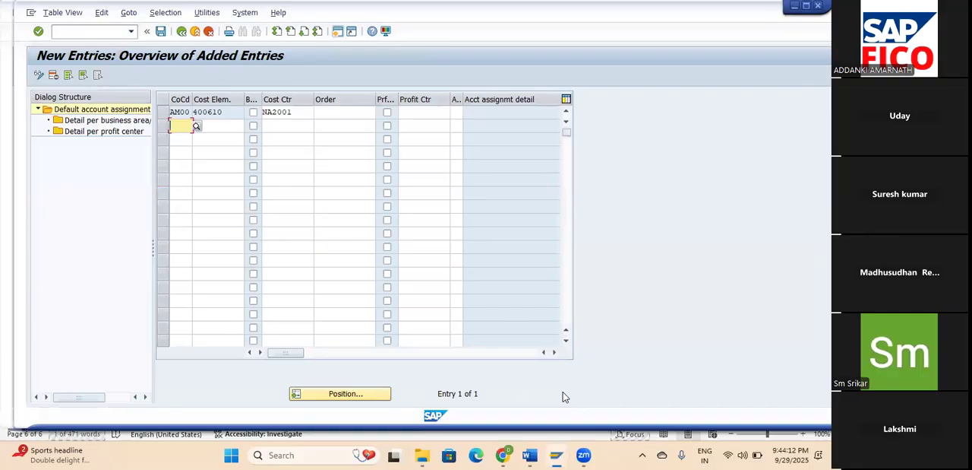
{"action": "left_click", "coordinate": [111, 32]}
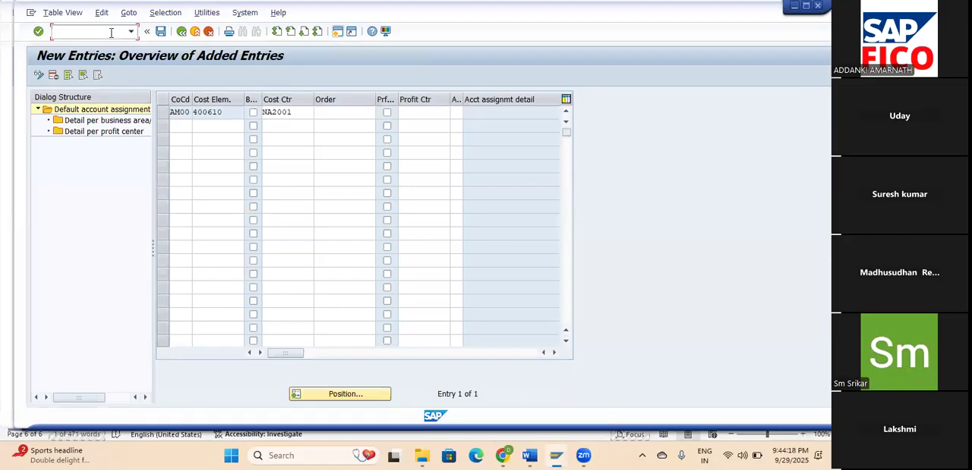
{"action": "type", "text": "/NKP06"}
{"action": "key", "text": "Return"}
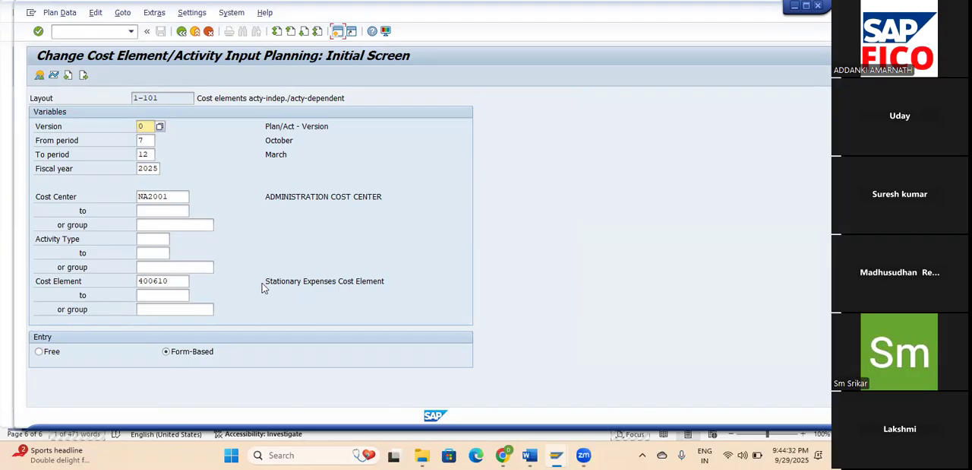
{"action": "left_click", "coordinate": [39, 75]}
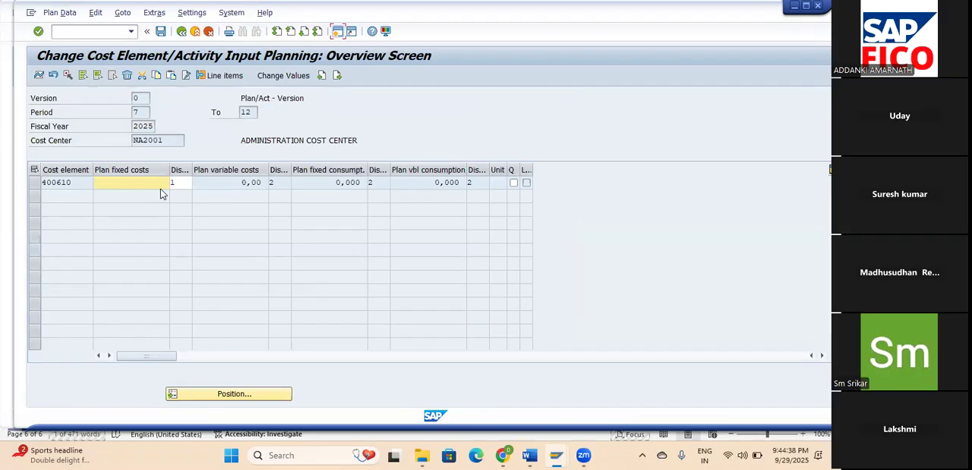
Enter plan fixed costs of 200000 for cost element 400610 and post the planning data.
{"action": "type", "text": "20000"}
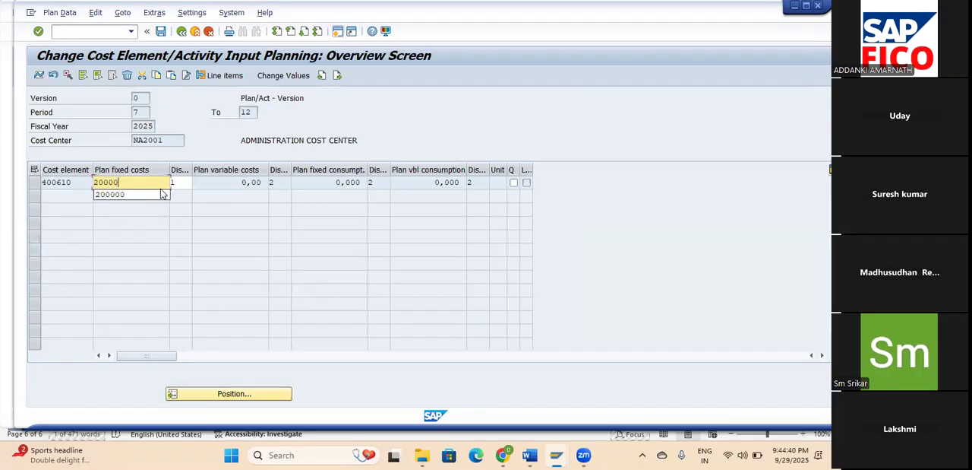
{"action": "left_click", "coordinate": [161, 194]}
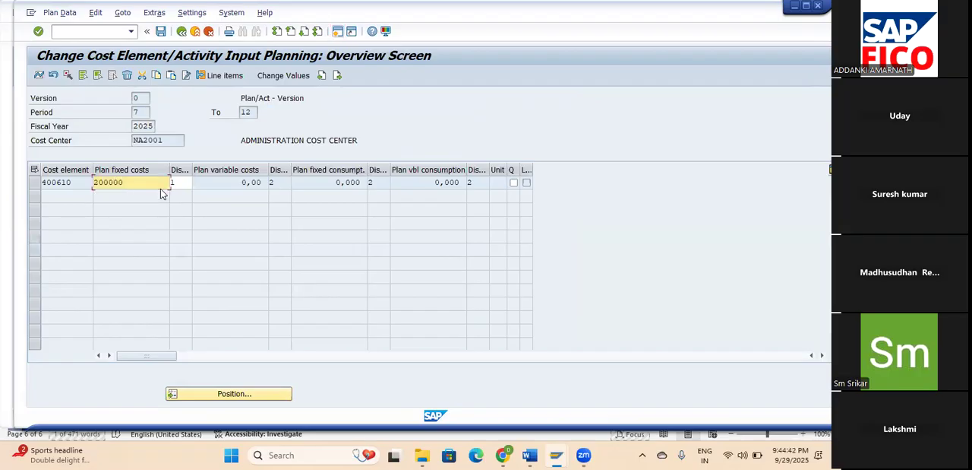
{"action": "key", "text": "Tab"}
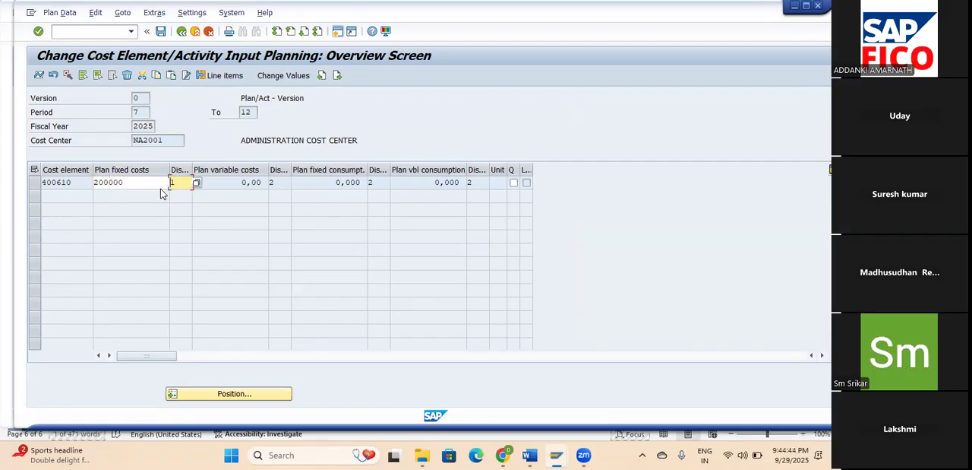
{"action": "key", "text": "Return"}
{"action": "left_click", "coordinate": [160, 32]}
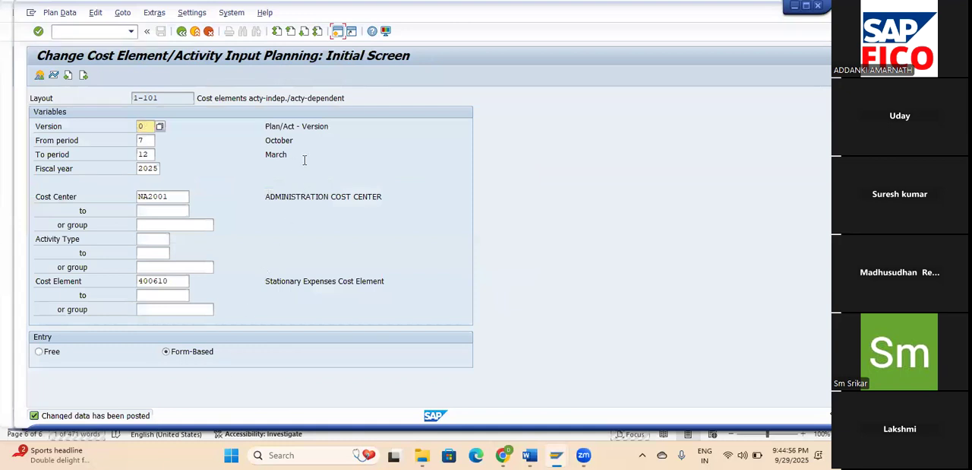
Reopen the NA2001 planning overview, view the period breakdown for cost element 400610, and save back to the initial screen.
{"action": "left_click", "coordinate": [39, 75]}
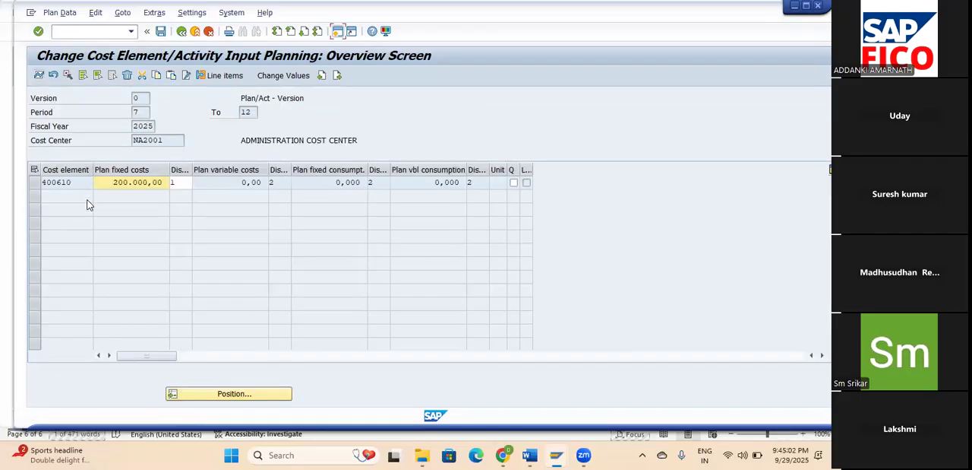
{"action": "left_click", "coordinate": [39, 76]}
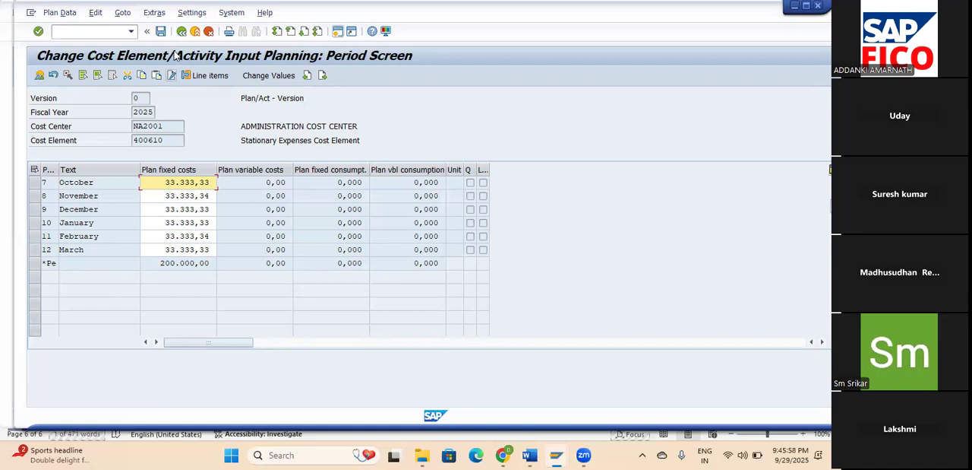
{"action": "left_click", "coordinate": [161, 32]}
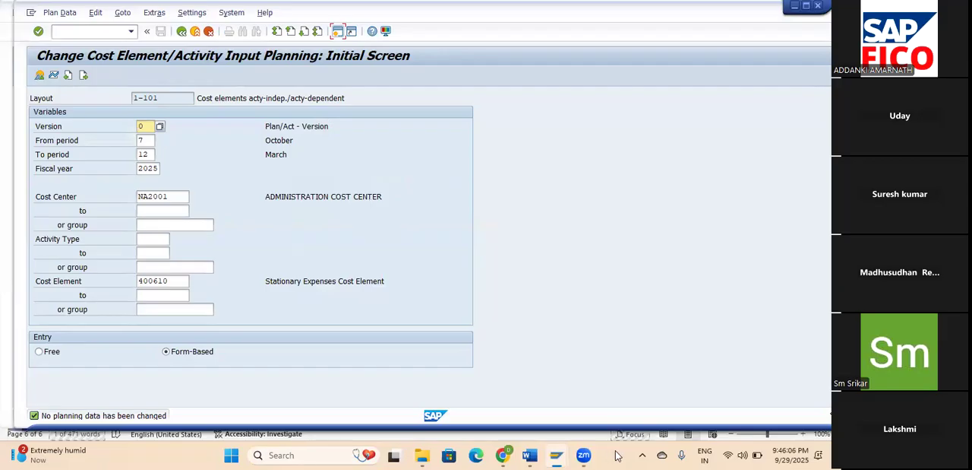
Switch to the Controlling document in Word and copy the cost report transaction code S_ALR_87013611.
{"action": "mouse_move", "coordinate": [534, 454]}
{"action": "left_click", "coordinate": [575, 399]}
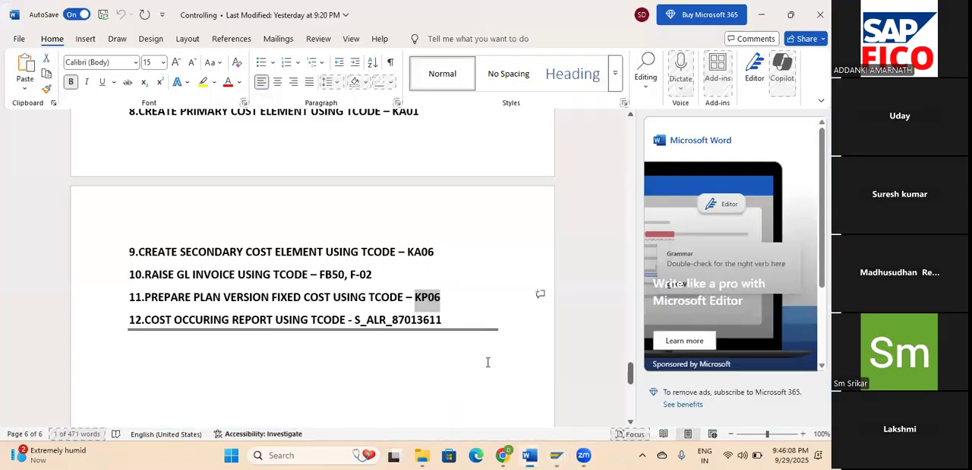
{"action": "left_click", "coordinate": [238, 343]}
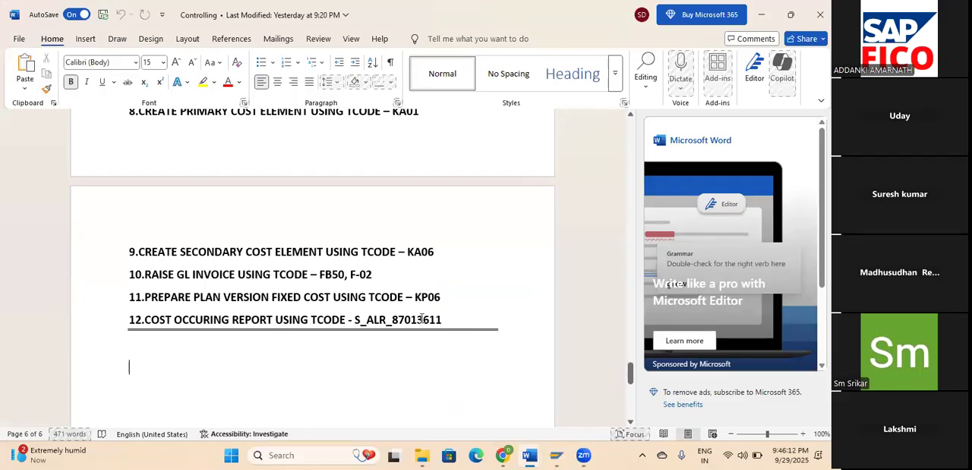
{"action": "scroll", "coordinate": [447, 321], "scroll_direction": "down", "scroll_amount": 3}
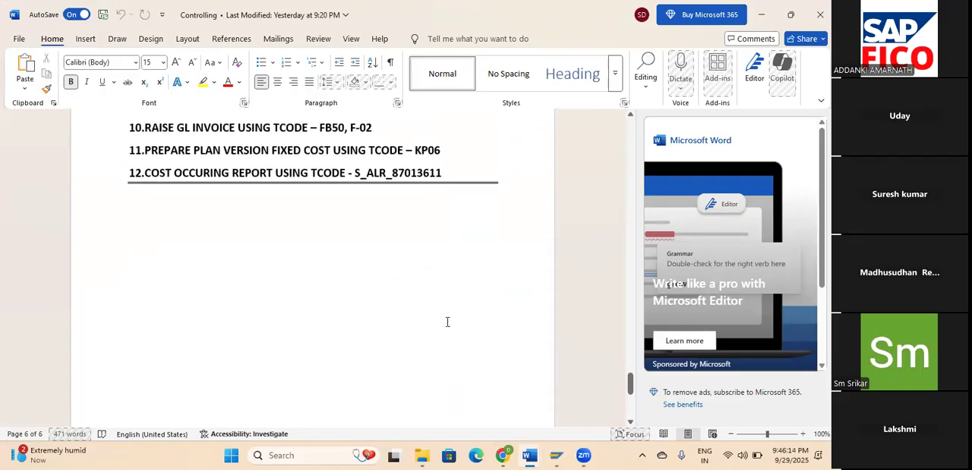
{"action": "scroll", "coordinate": [447, 322], "scroll_direction": "up", "scroll_amount": 1}
{"action": "left_click_drag", "start_coordinate": [442, 231], "coordinate": [356, 231]}
{"action": "key", "text": "ctrl+c"}
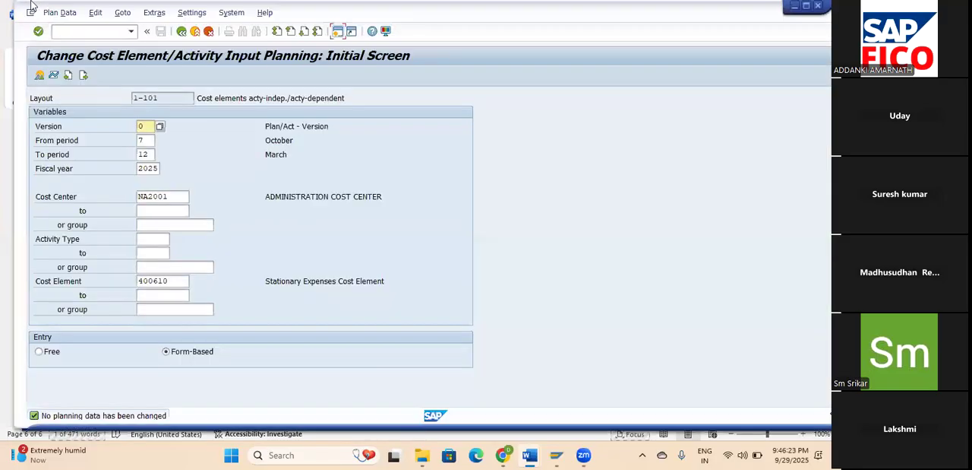
Return to SAP and start transaction S_ALR_87013611 for the cost center actual/plan/variance report.
{"action": "key", "text": "alt+Tab"}
{"action": "left_click", "coordinate": [65, 30]}
{"action": "type", "text": "/N"}
{"action": "key", "text": "ctrl+v"}
{"action": "key", "text": "Return"}
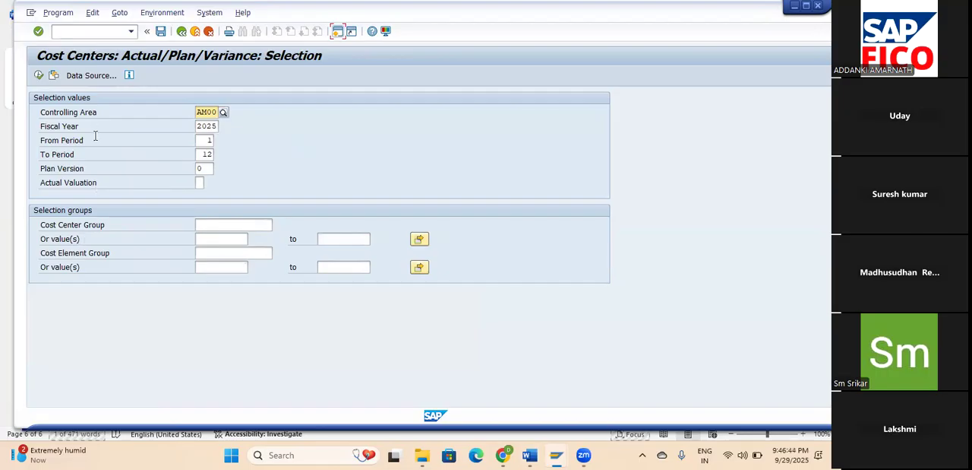
Run the actual/plan/variance report for controlling area AM00, fiscal year 2025, periods 1 to 12, and review its cost columns.
{"action": "left_click", "coordinate": [38, 76]}
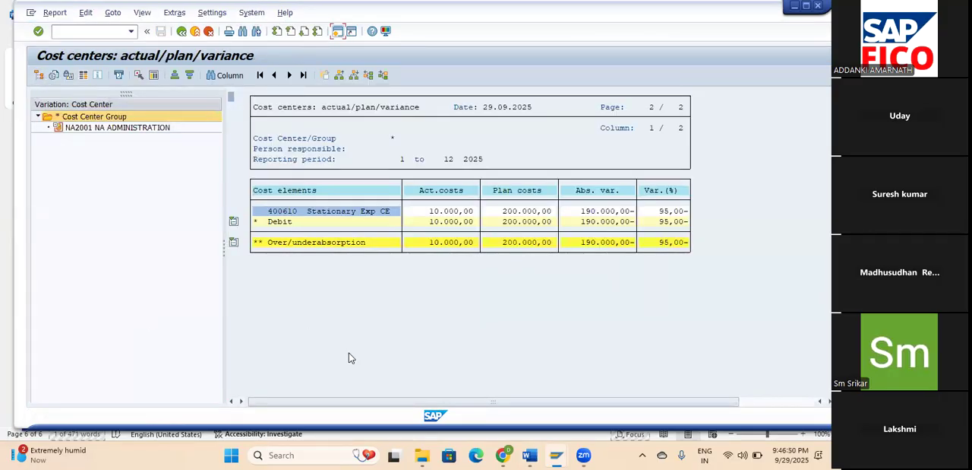
{"action": "left_click_drag", "start_coordinate": [345, 401], "coordinate": [404, 405]}
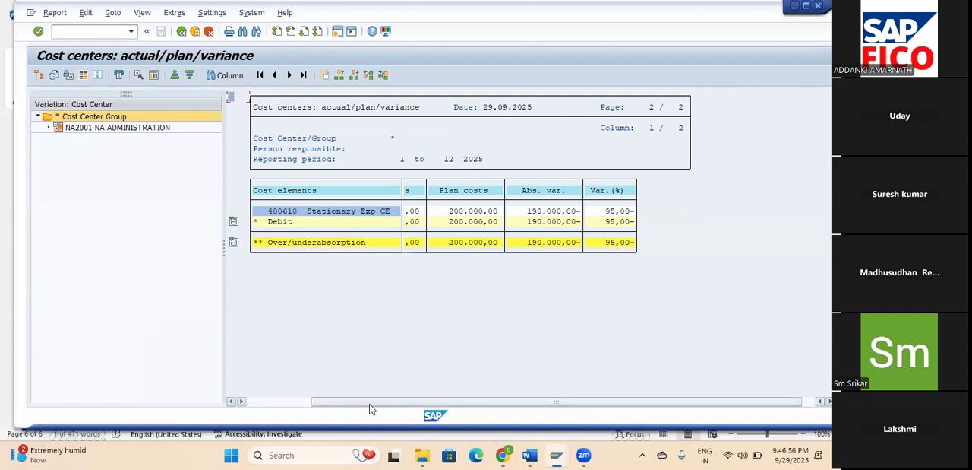
{"action": "left_click_drag", "start_coordinate": [369, 409], "coordinate": [326, 404]}
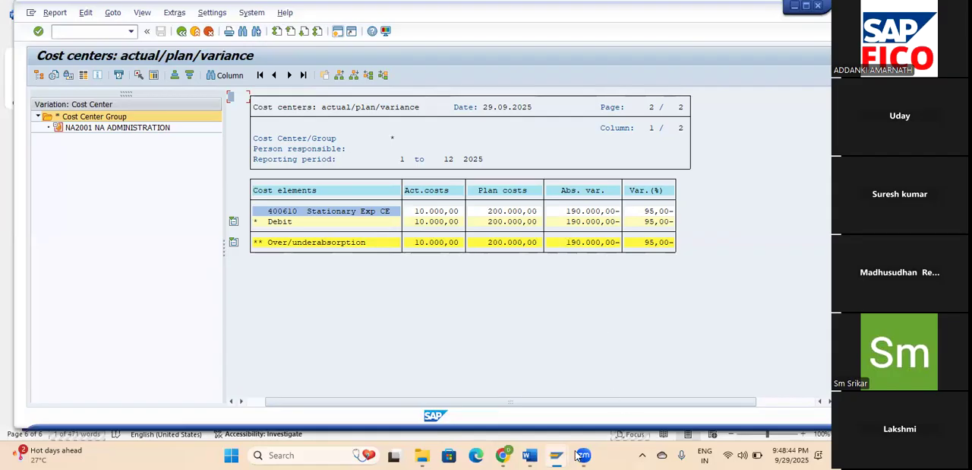
Switch to the NEW SAP FICO TOPICS document in Word and highlight topic 33, cost center accounting, in yellow.
{"action": "left_click", "coordinate": [530, 454]}
{"action": "left_click", "coordinate": [563, 404]}
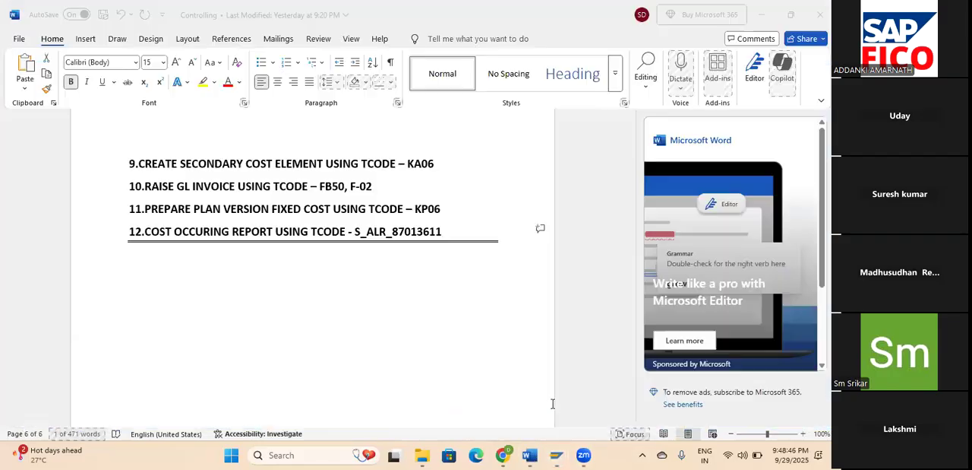
{"action": "scroll", "coordinate": [456, 284], "scroll_direction": "up", "scroll_amount": 1}
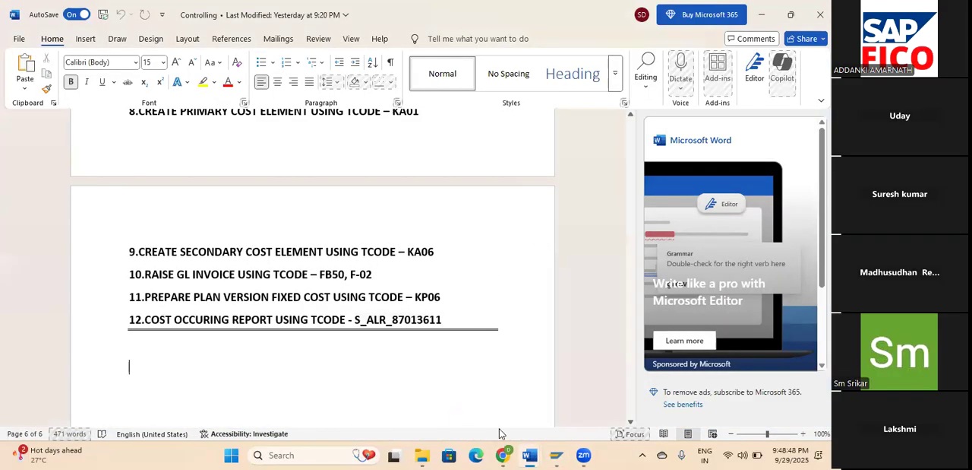
{"action": "left_click", "coordinate": [530, 454]}
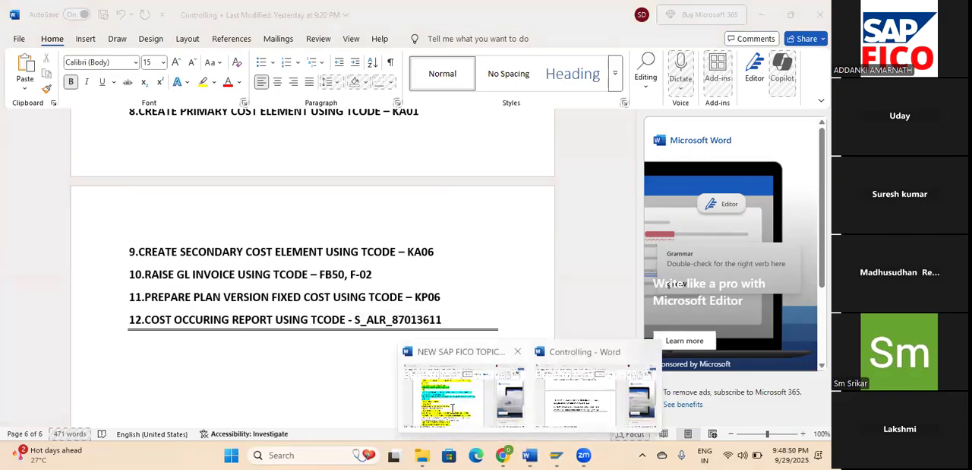
{"action": "left_click", "coordinate": [453, 411]}
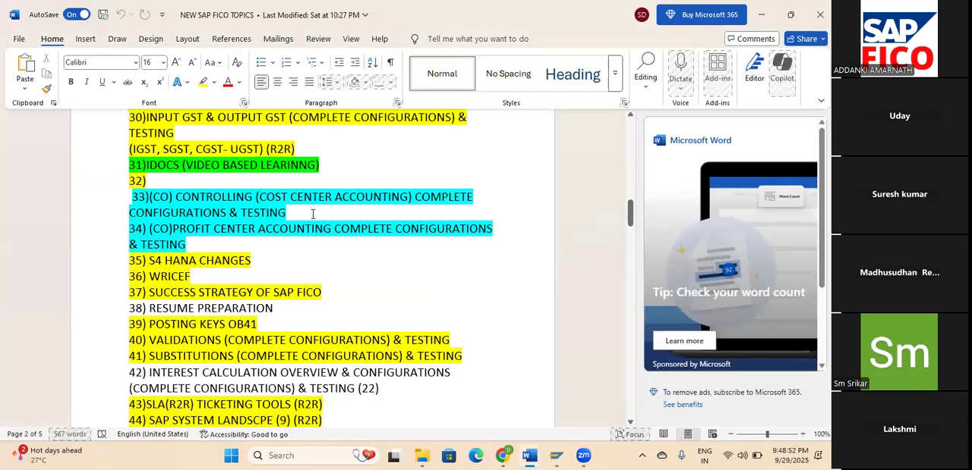
{"action": "triple_click", "coordinate": [207, 206]}
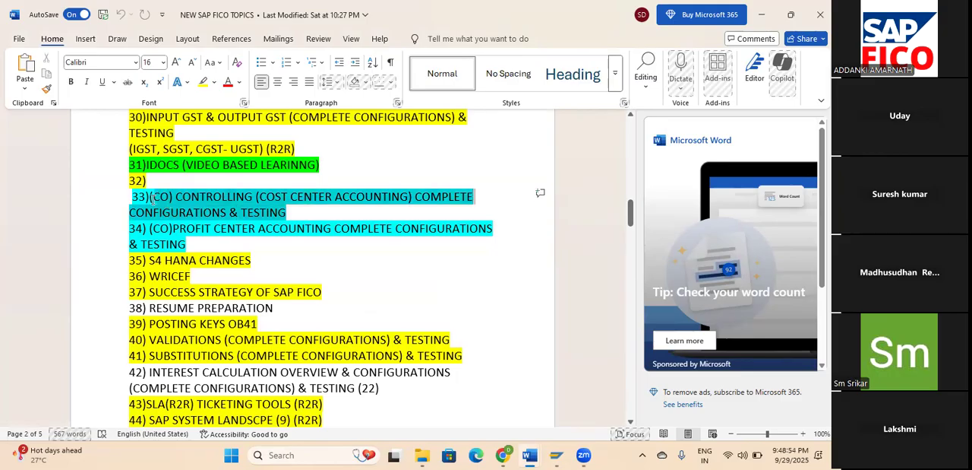
{"action": "left_click", "coordinate": [181, 175]}
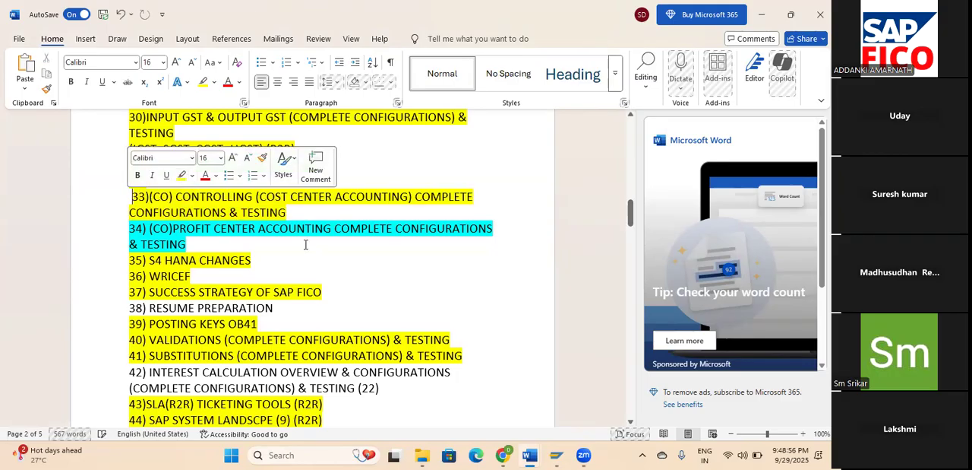
{"action": "left_click", "coordinate": [327, 256]}
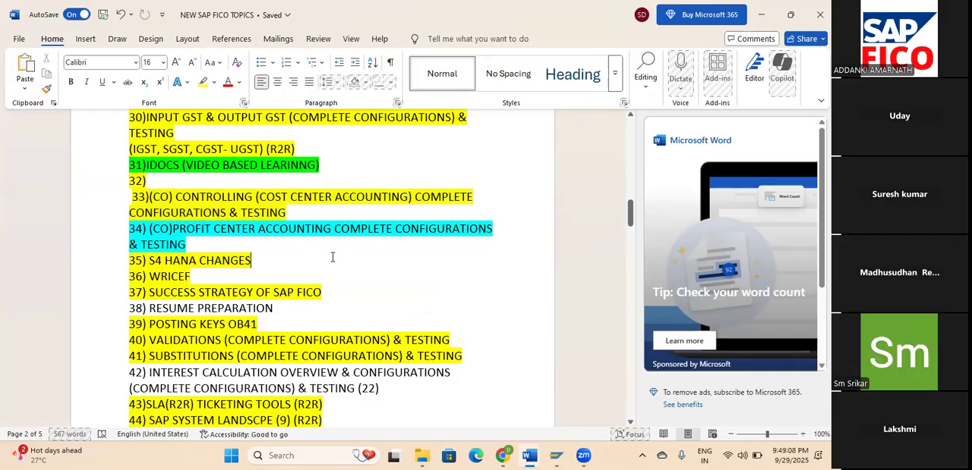
Review the topic list from topic 42, interest calculation, through the topics on the following page.
{"action": "left_click_drag", "start_coordinate": [149, 372], "coordinate": [350, 379]}
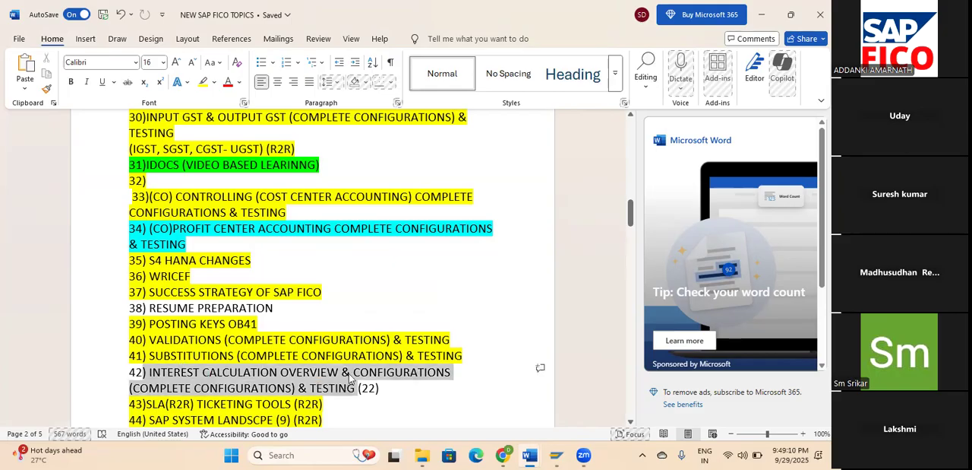
{"action": "scroll", "coordinate": [372, 250], "scroll_direction": "down", "scroll_amount": 2}
{"action": "scroll", "coordinate": [375, 251], "scroll_direction": "down", "scroll_amount": 5}
{"action": "scroll", "coordinate": [375, 252], "scroll_direction": "down", "scroll_amount": 6}
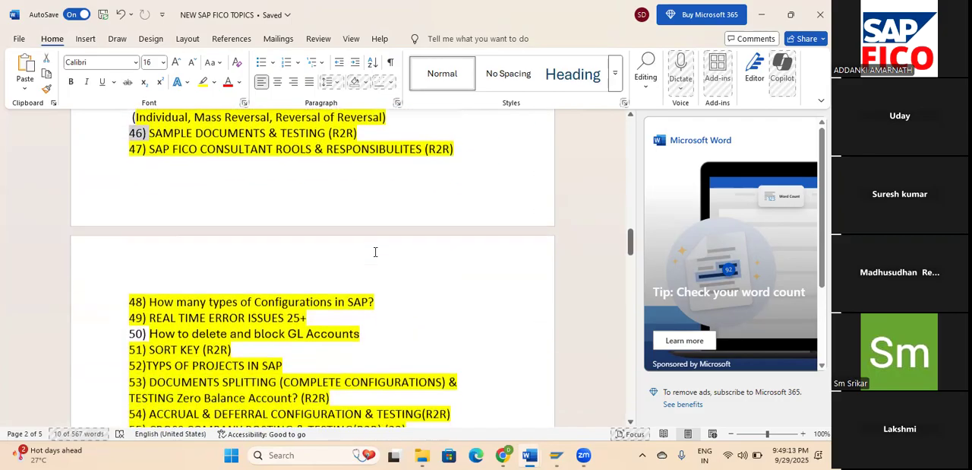
{"action": "scroll", "coordinate": [376, 251], "scroll_direction": "down", "scroll_amount": 3}
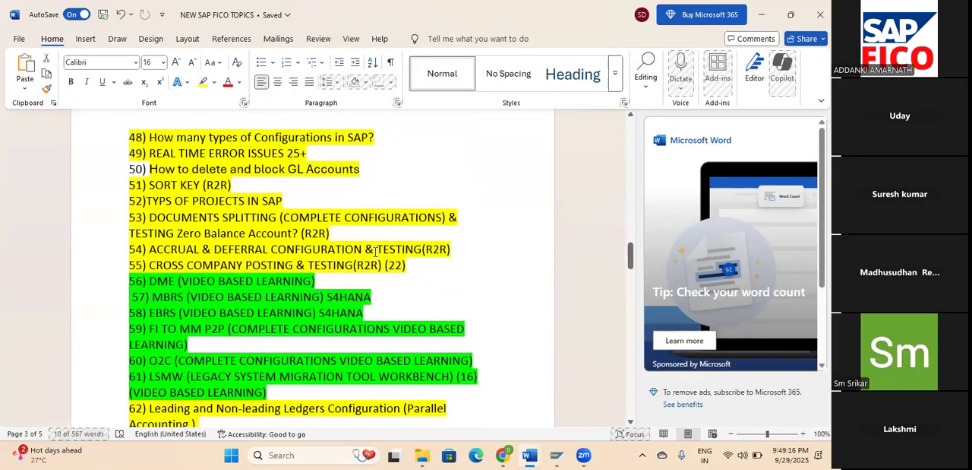
Look through the topic list from topic 48 onward and single out topic 76, on moving GL master data between company codes, by selecting its text.
{"action": "scroll", "coordinate": [376, 252], "scroll_direction": "down", "scroll_amount": 2}
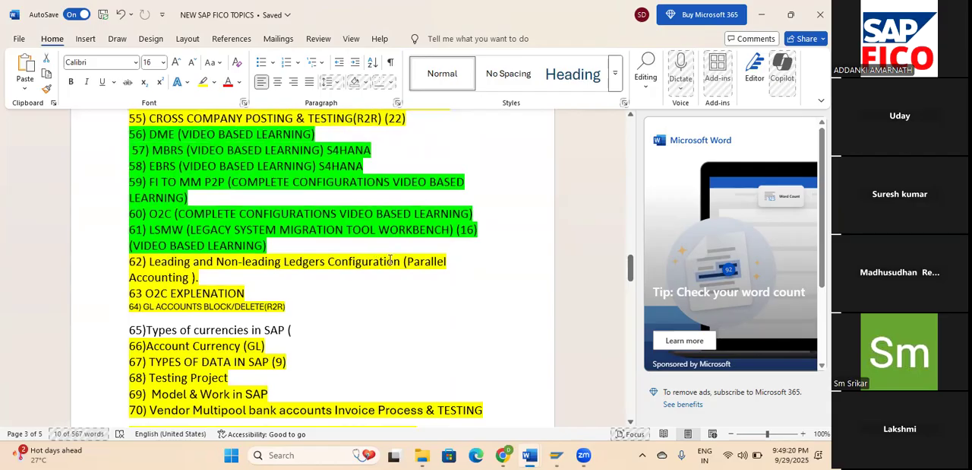
{"action": "scroll", "coordinate": [388, 257], "scroll_direction": "down", "scroll_amount": 3}
{"action": "scroll", "coordinate": [390, 259], "scroll_direction": "down", "scroll_amount": 12}
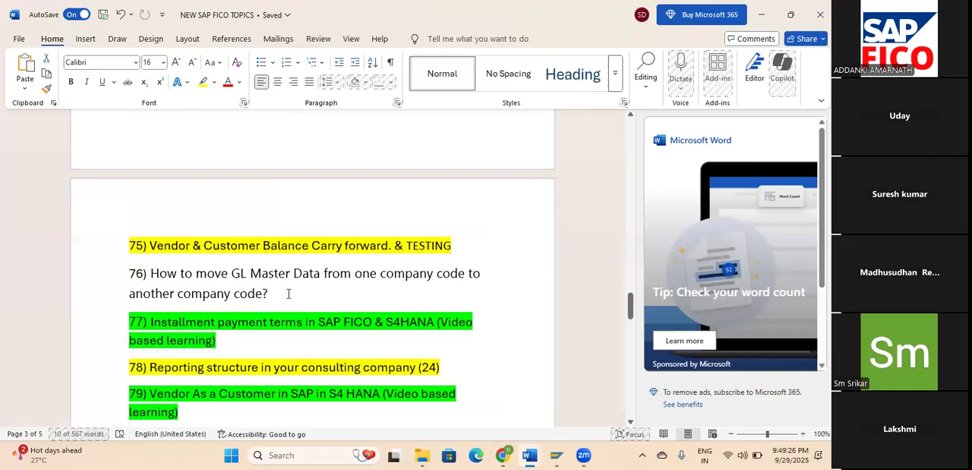
{"action": "triple_click", "coordinate": [261, 293]}
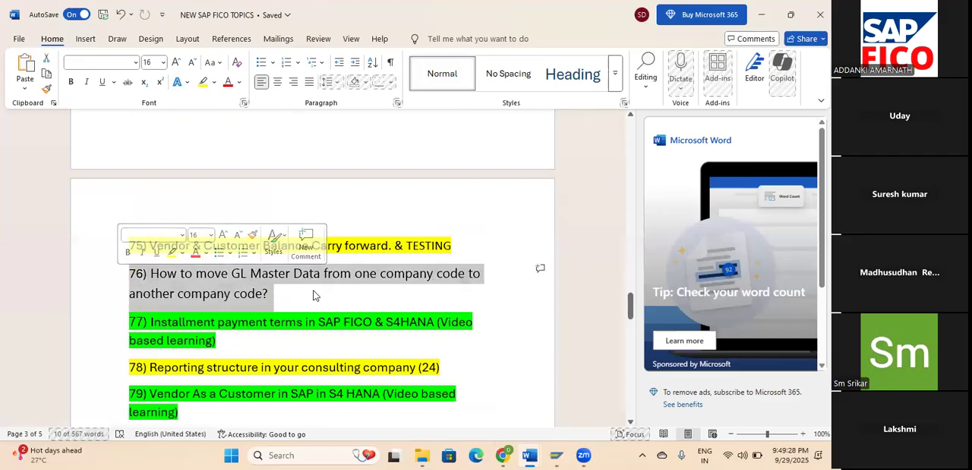
{"action": "scroll", "coordinate": [346, 289], "scroll_direction": "down", "scroll_amount": 3}
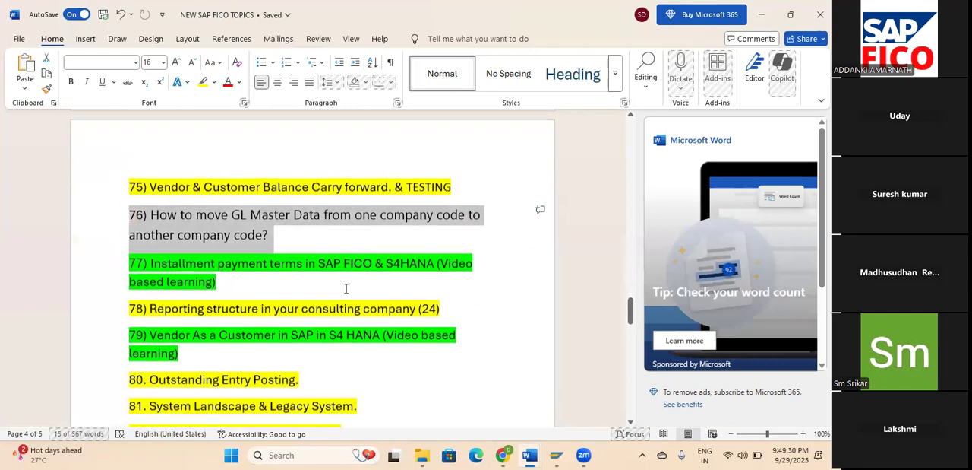
{"action": "scroll", "coordinate": [346, 288], "scroll_direction": "down", "scroll_amount": 5}
{"action": "scroll", "coordinate": [347, 289], "scroll_direction": "up", "scroll_amount": 5}
{"action": "scroll", "coordinate": [348, 290], "scroll_direction": "up", "scroll_amount": 3}
{"action": "left_click", "coordinate": [277, 319]}
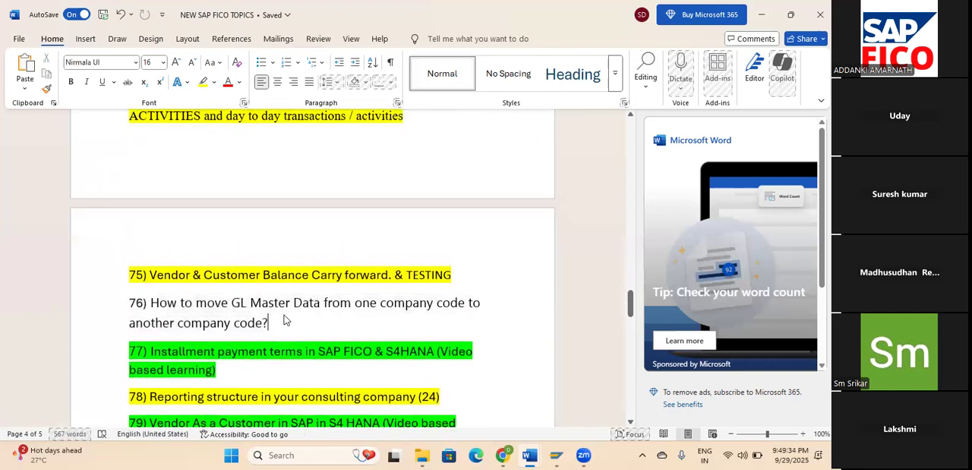
{"action": "triple_click", "coordinate": [271, 319]}
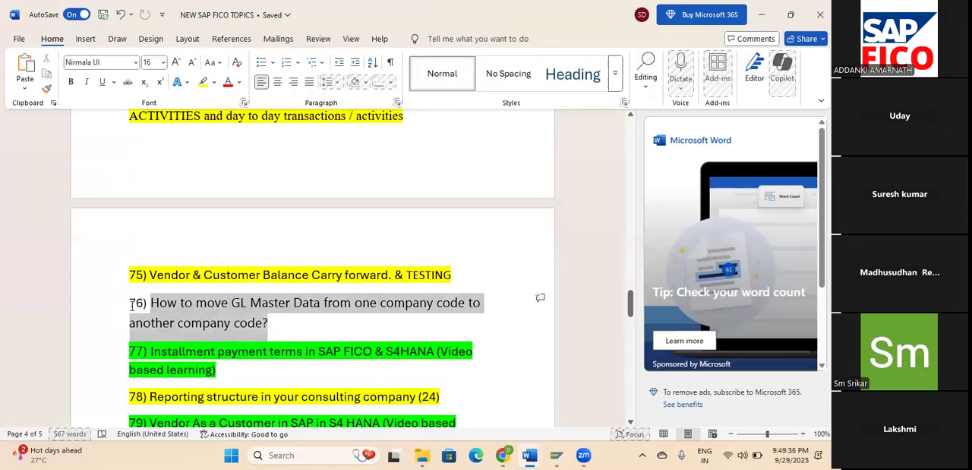
{"action": "left_click", "coordinate": [286, 326]}
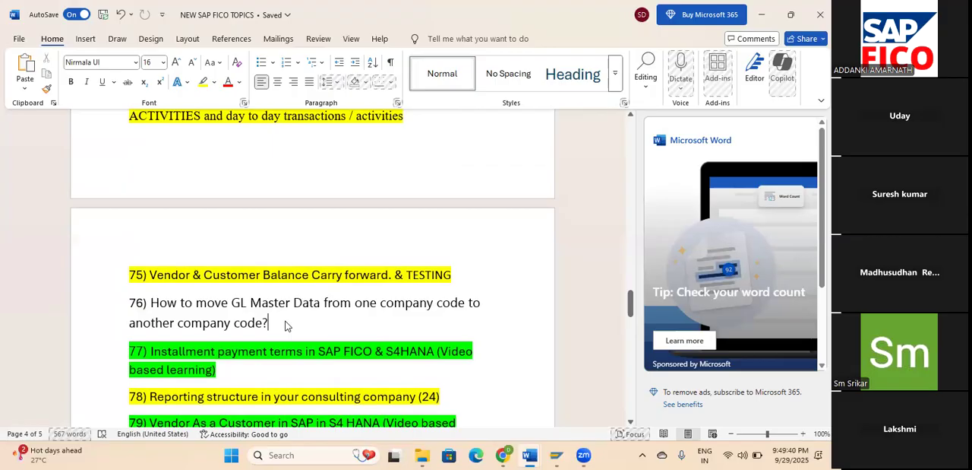
{"action": "left_click_drag", "start_coordinate": [275, 324], "coordinate": [148, 305]}
{"action": "left_click", "coordinate": [294, 319]}
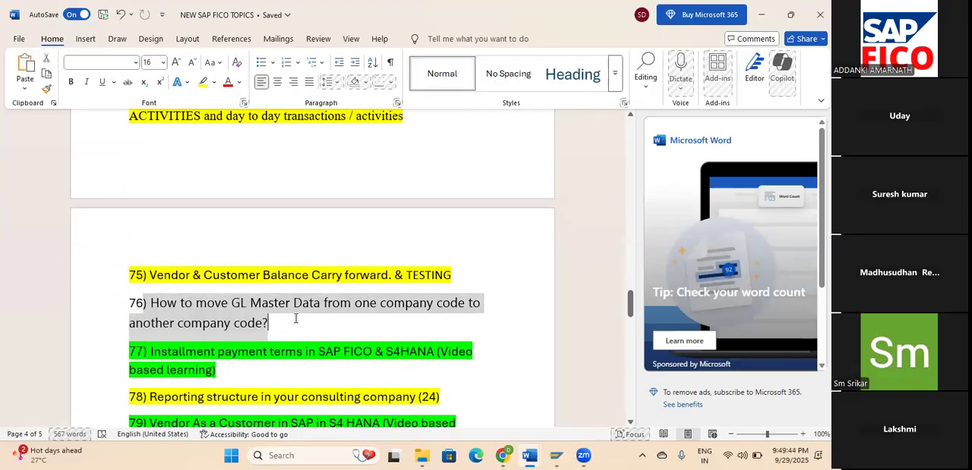
Go back over topics 48 to 74 in the list, examining their highlighting and the entries around topic 65, types of currencies.
{"action": "scroll", "coordinate": [304, 311], "scroll_direction": "up", "scroll_amount": 10}
{"action": "scroll", "coordinate": [324, 302], "scroll_direction": "up", "scroll_amount": 3}
{"action": "scroll", "coordinate": [326, 302], "scroll_direction": "down", "scroll_amount": 3}
{"action": "scroll", "coordinate": [325, 302], "scroll_direction": "up", "scroll_amount": 3}
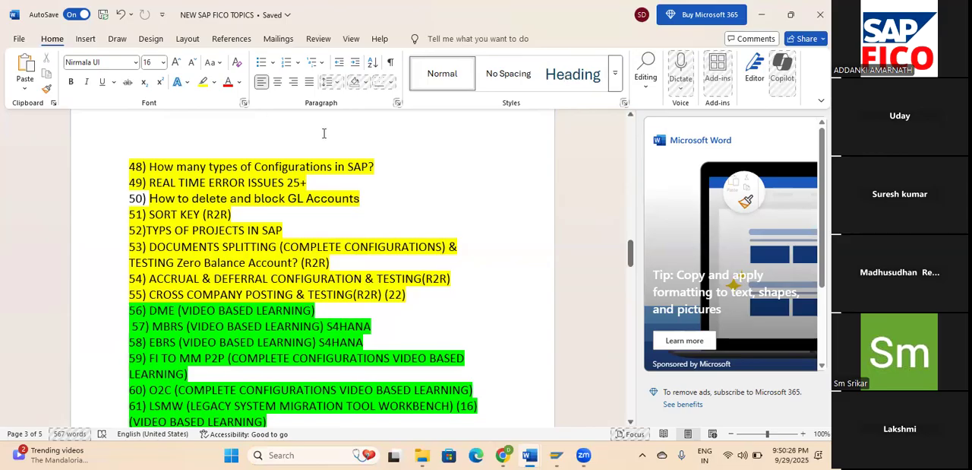
{"action": "scroll", "coordinate": [344, 193], "scroll_direction": "down", "scroll_amount": 1}
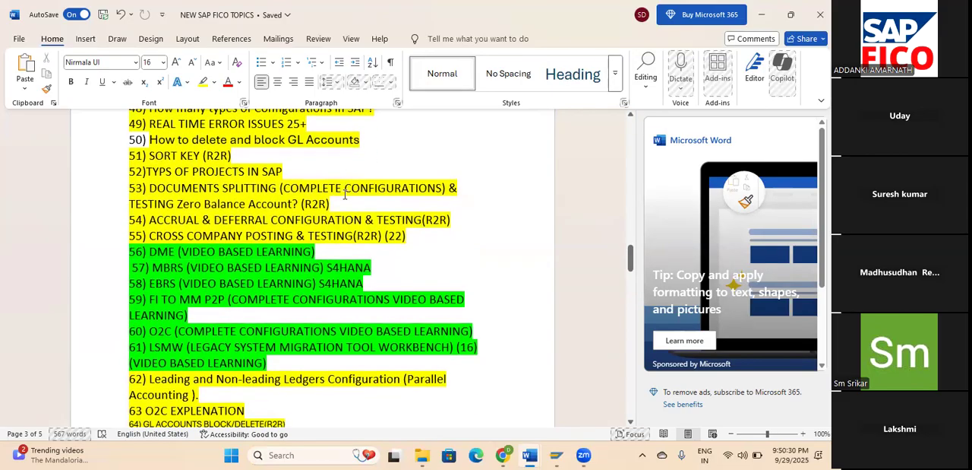
{"action": "scroll", "coordinate": [344, 194], "scroll_direction": "down", "scroll_amount": 2}
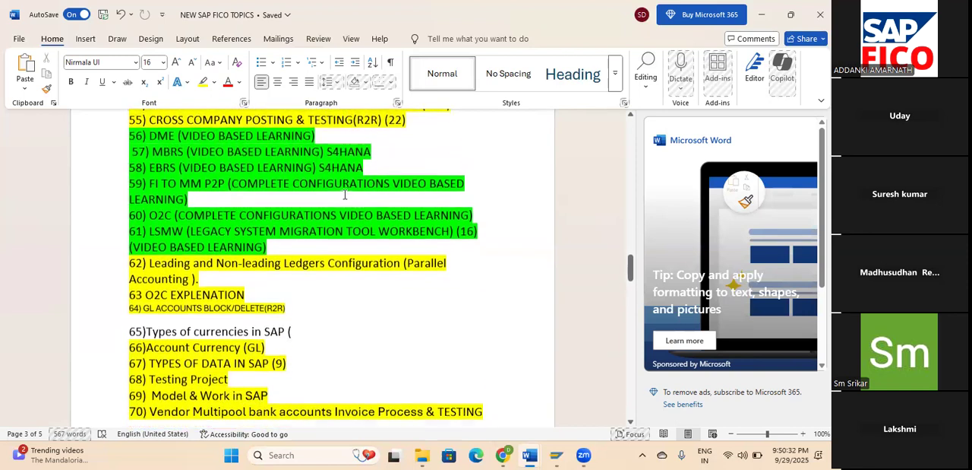
{"action": "scroll", "coordinate": [355, 180], "scroll_direction": "down", "scroll_amount": 3}
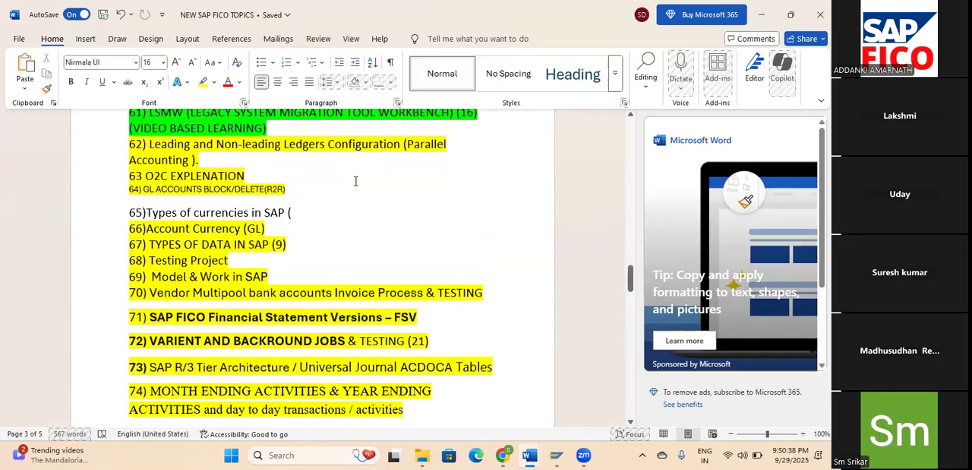
{"action": "scroll", "coordinate": [356, 179], "scroll_direction": "down", "scroll_amount": 1}
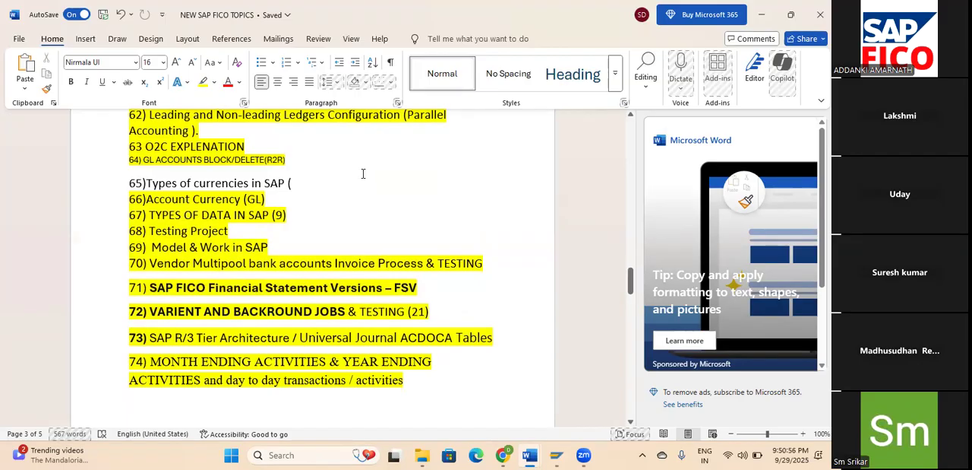
{"action": "scroll", "coordinate": [481, 214], "scroll_direction": "up", "scroll_amount": 2}
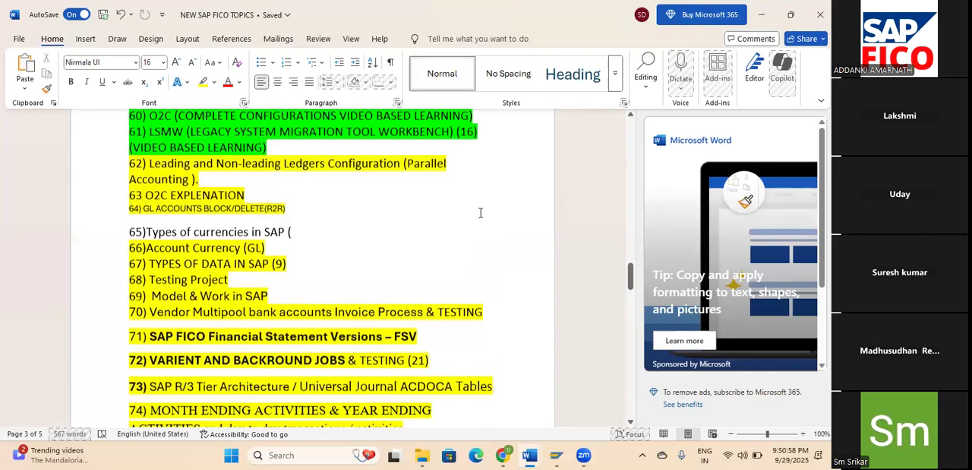